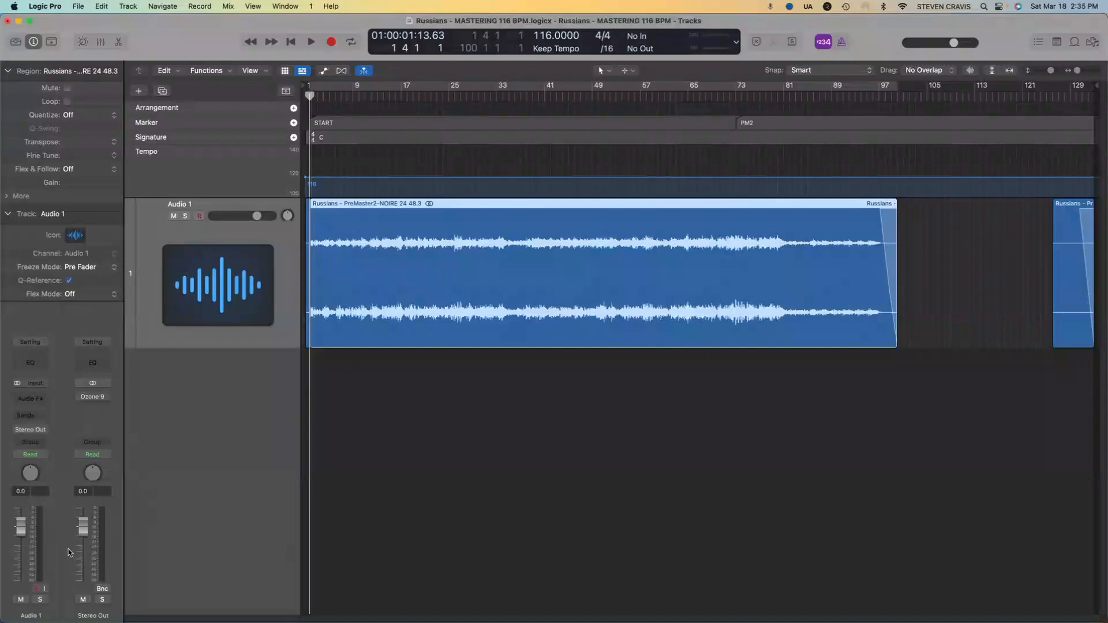
- Insert the iZotope Ozone 10 Audio Unit in stereo on the Stereo Out channel, below Ozone 9
click(105, 407)
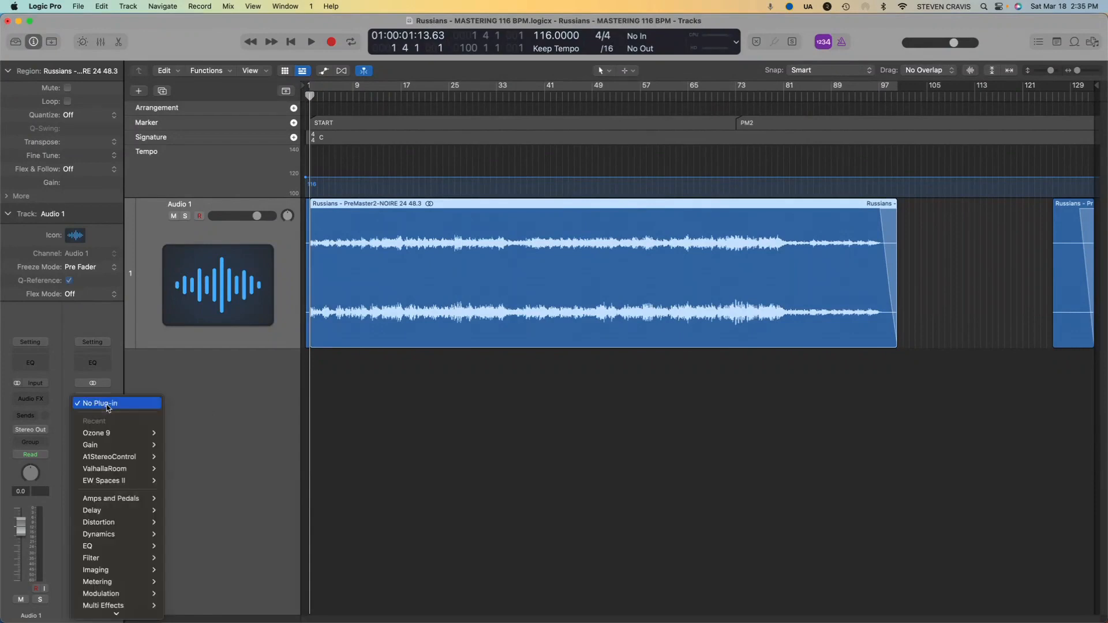
mouse_move(116, 614)
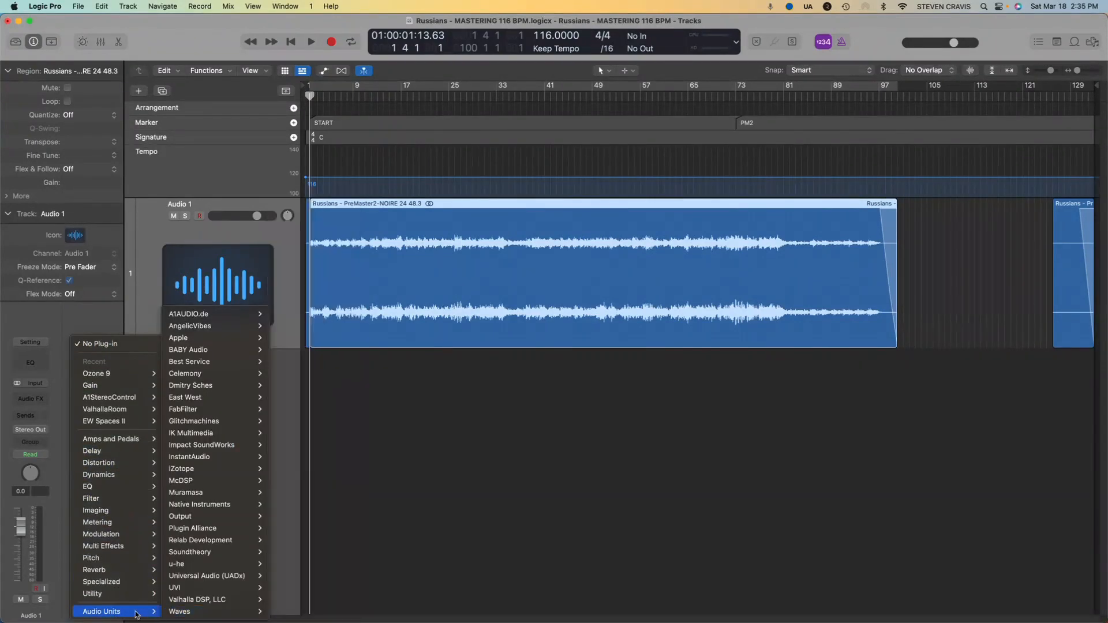
mouse_move(191, 469)
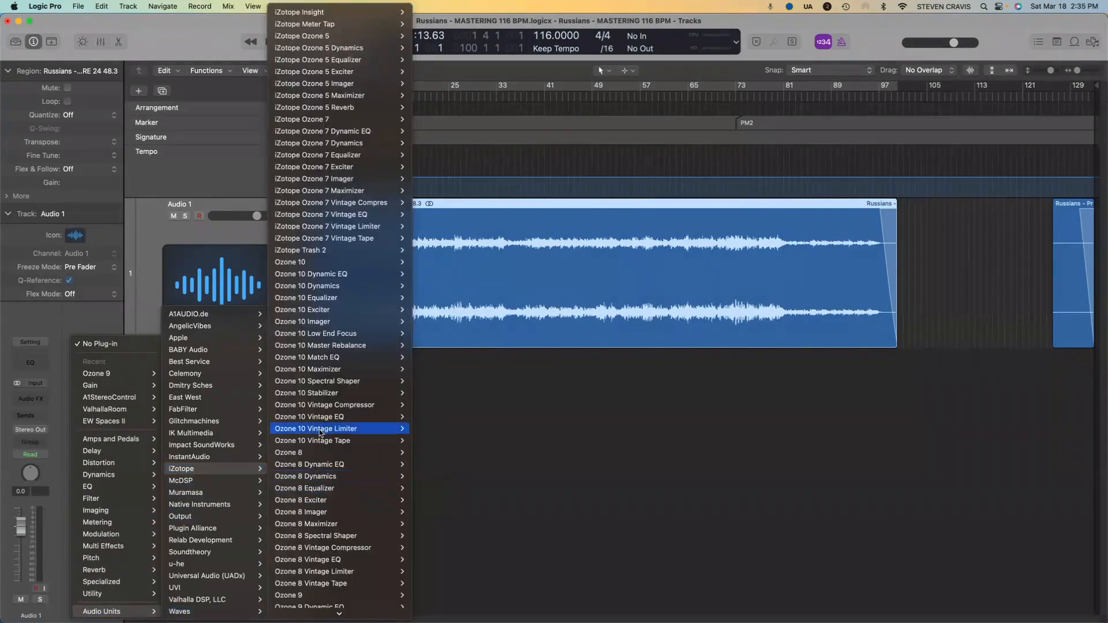
mouse_move(344, 266)
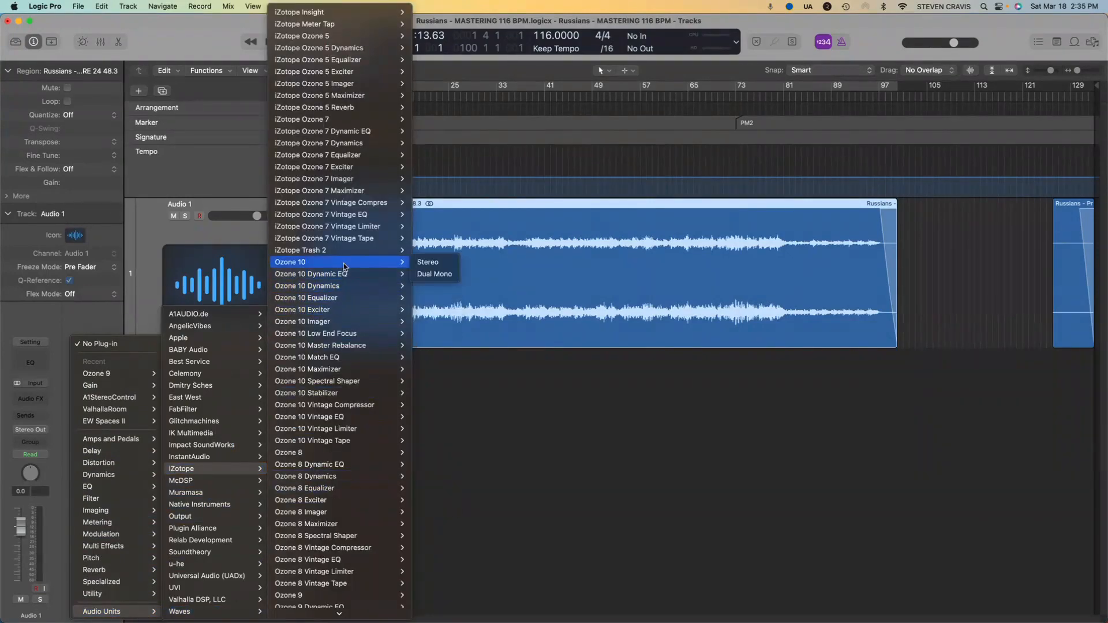
click(428, 262)
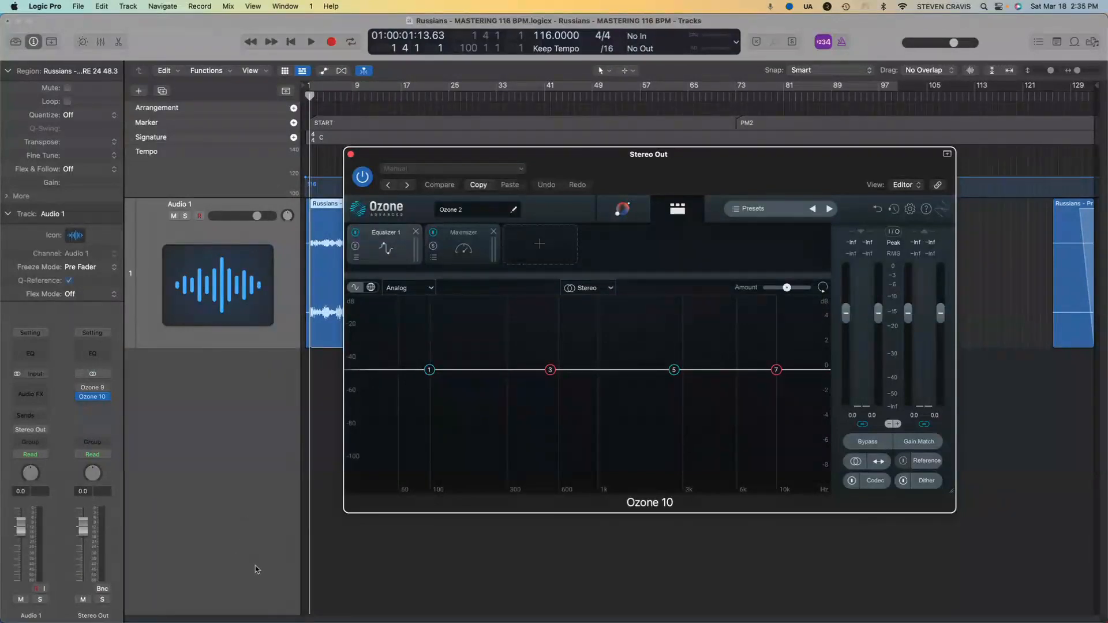
- Switch to Chrome, highlight the Audiolens title on the iZotope product page, and launch the iZotope Audiolens app
mouse_move(180, 618)
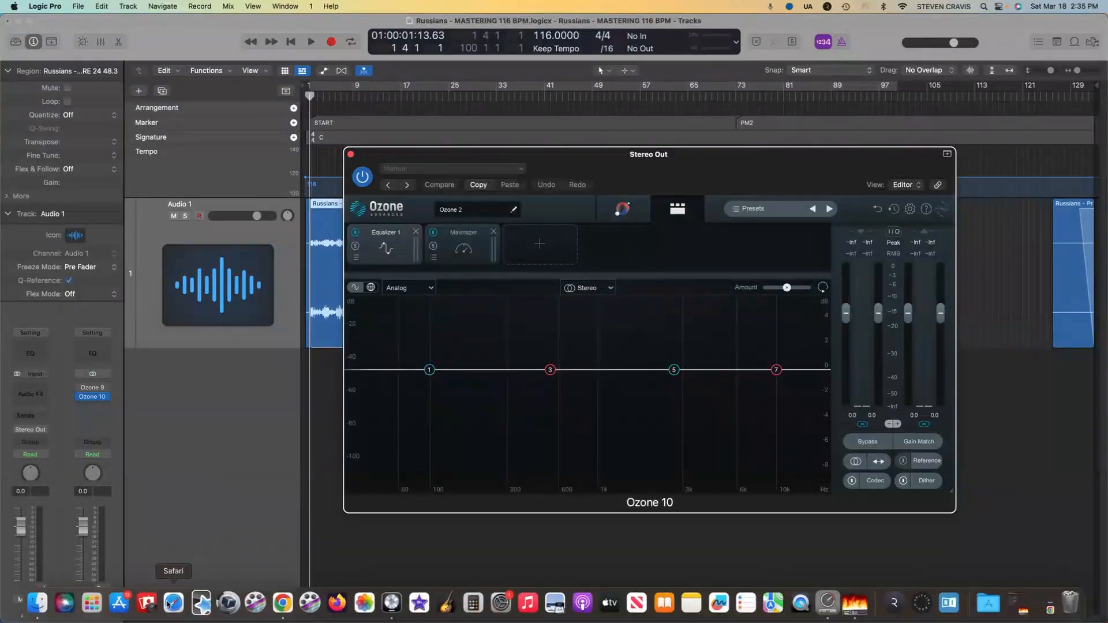
click(284, 603)
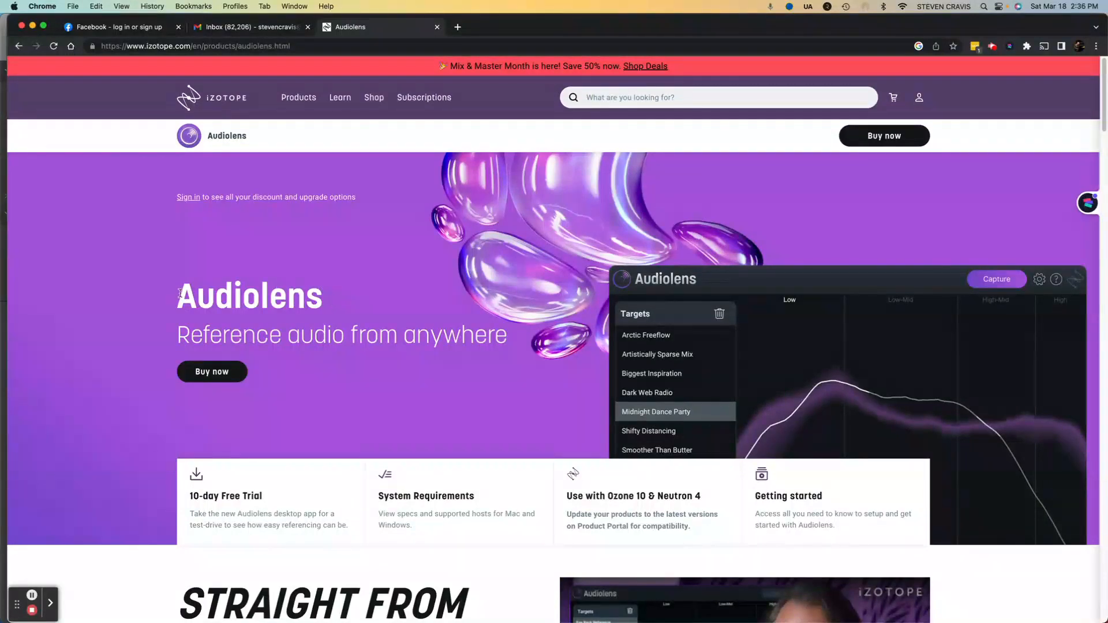
drag(173, 295, 345, 304)
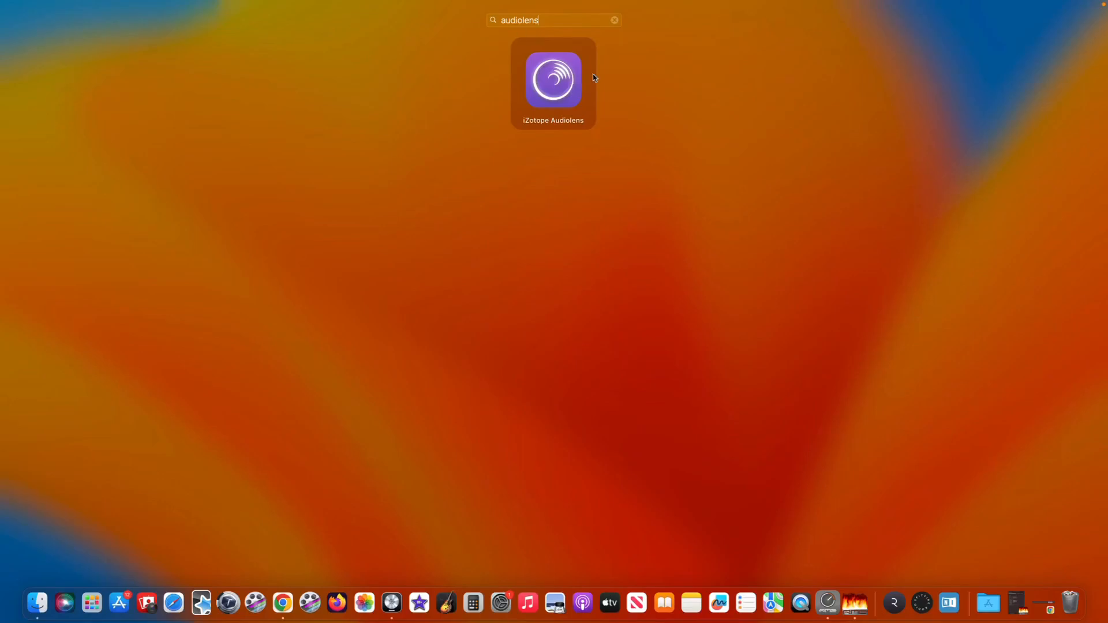
click(557, 86)
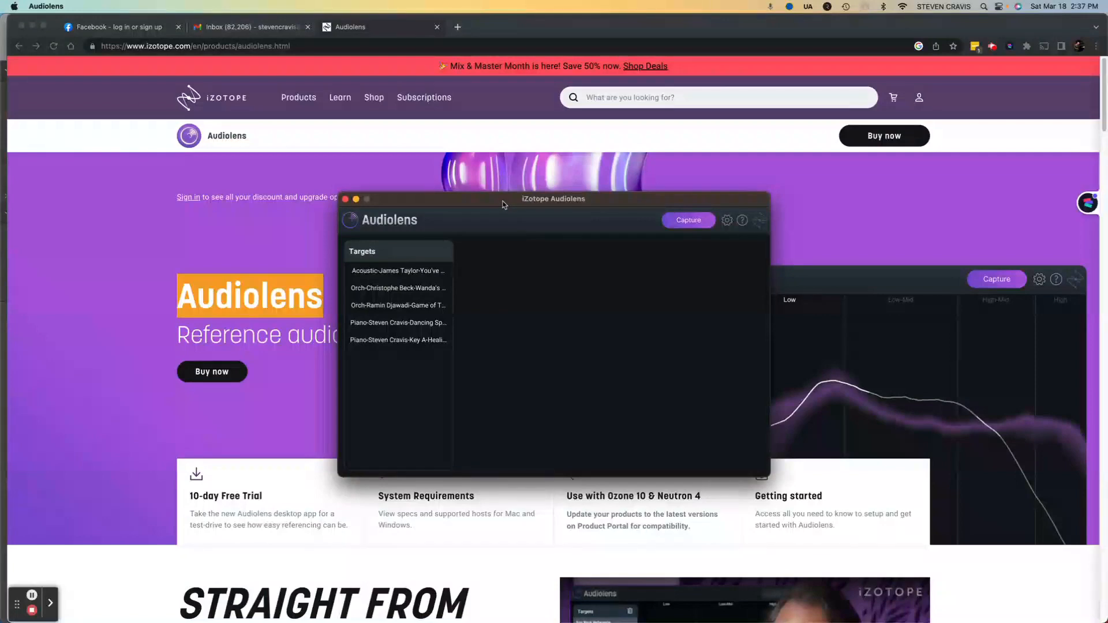
- Switch to Chrome and open youtube.com in a new browser tab
click(458, 29)
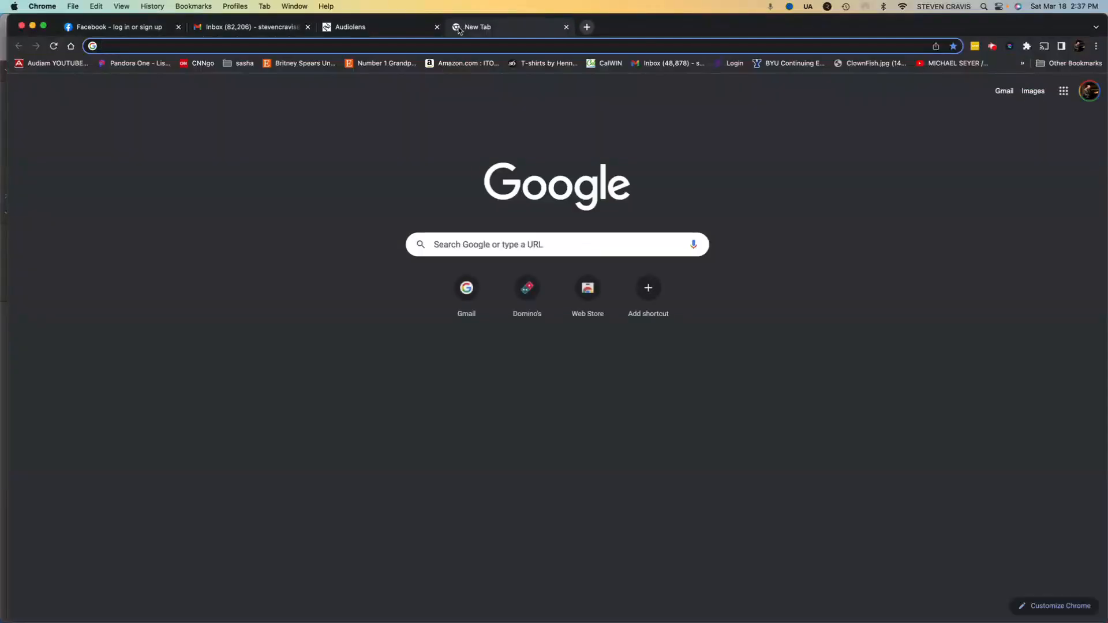
text(youtube.com)
key(Return)
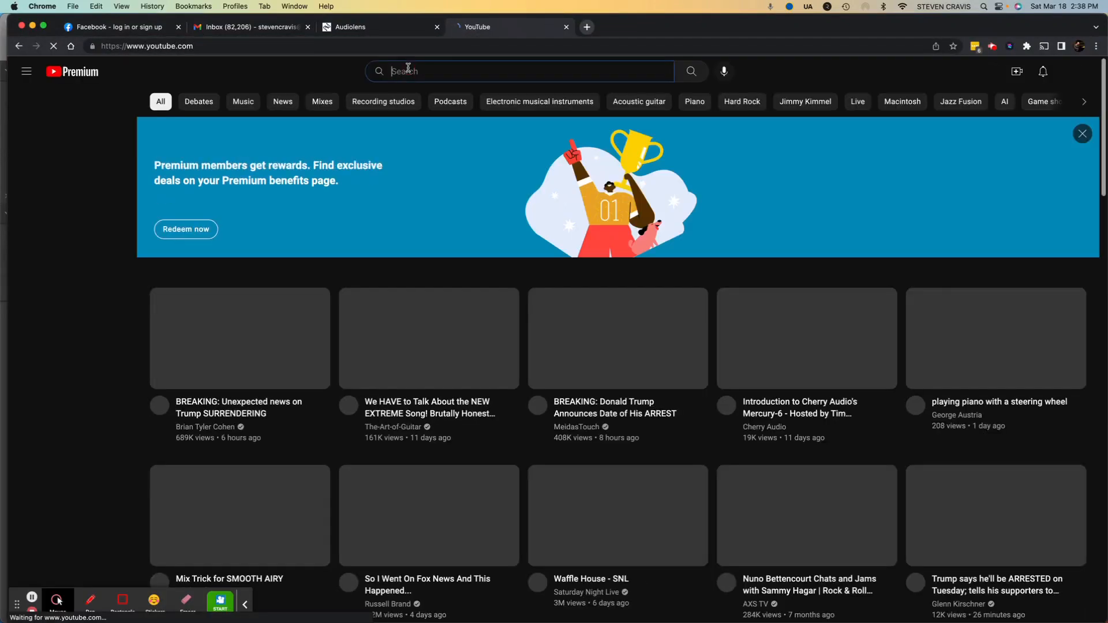
- Search YouTube for coldplay, open the Music Of The Spheres: Live At River Plate official trailer and pause it
click(411, 70)
text(cold)
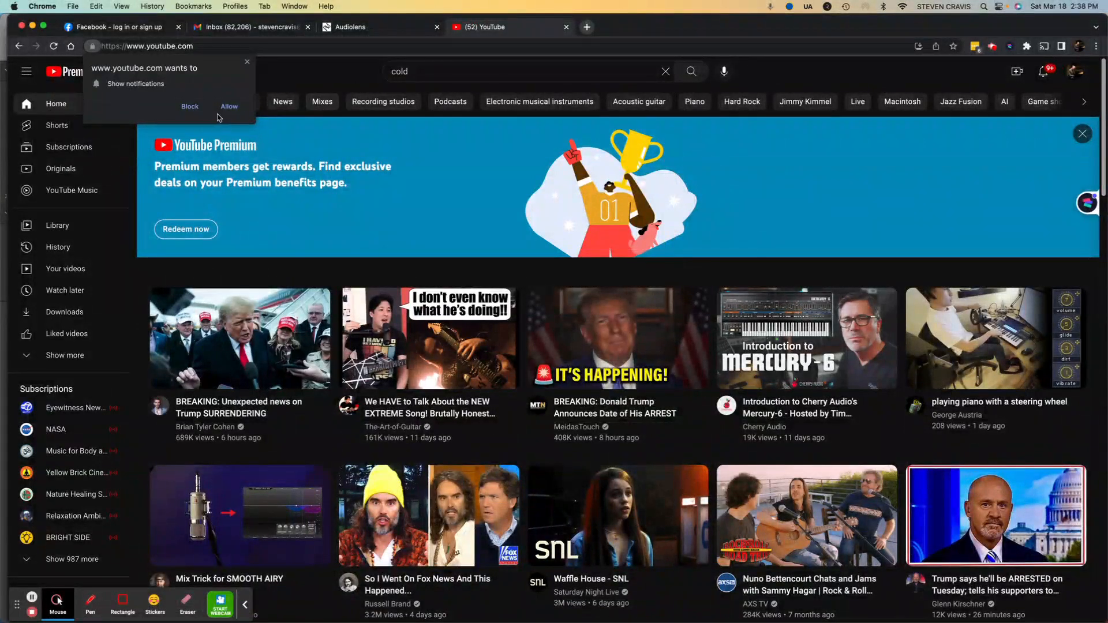
click(429, 74)
text(play)
key(Return)
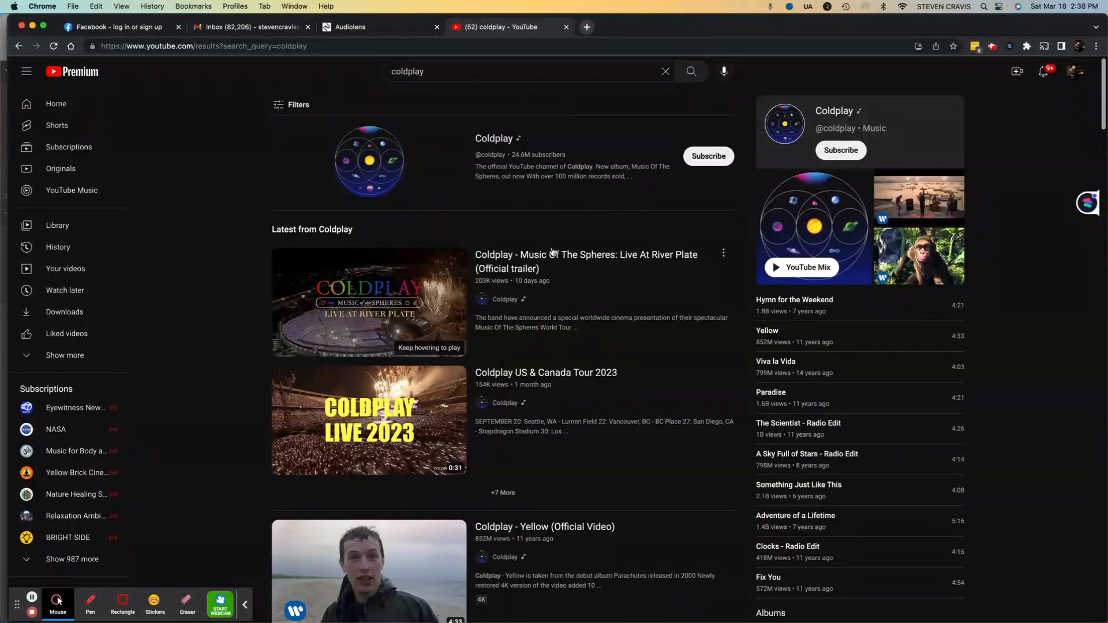
click(567, 259)
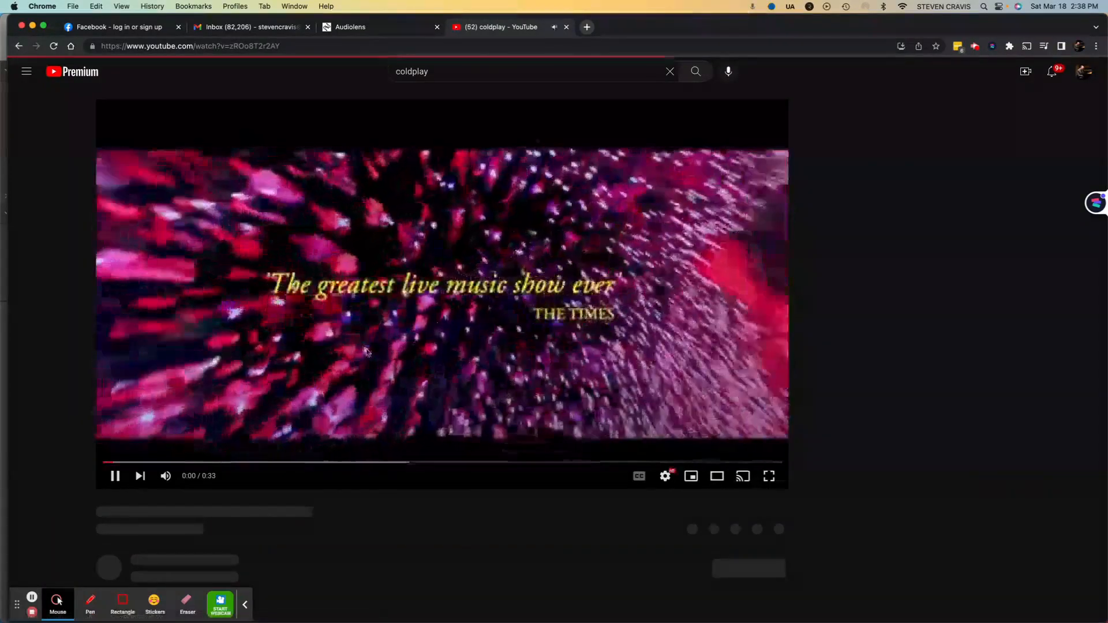
click(625, 126)
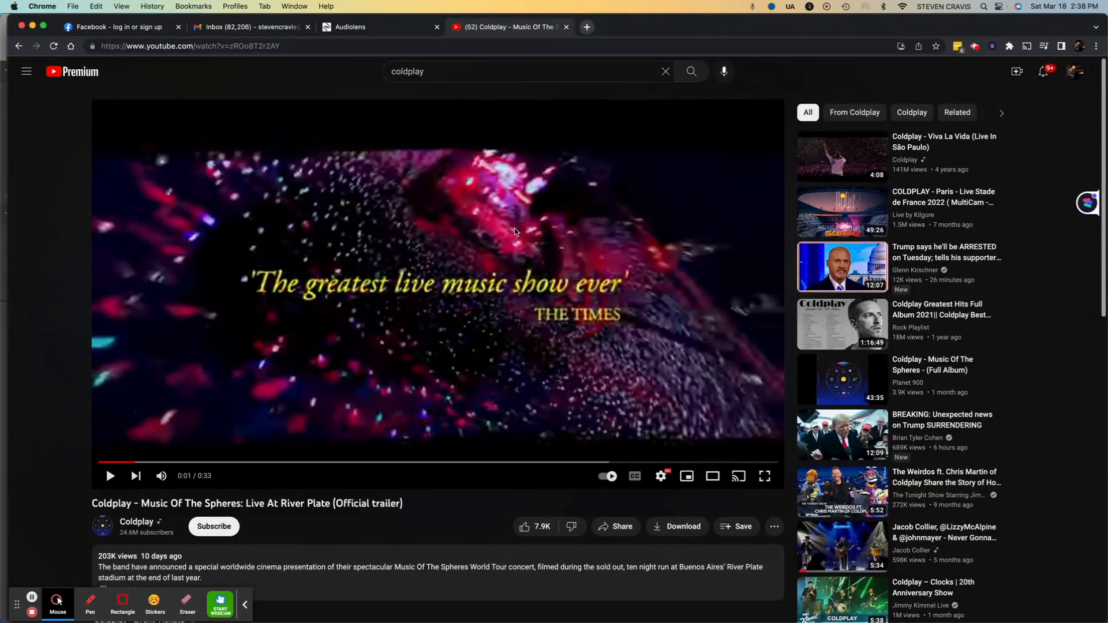
- Start a capture in Audiolens and play the Coldplay trailer from its beginning at a lower system volume
key(super+Tab)
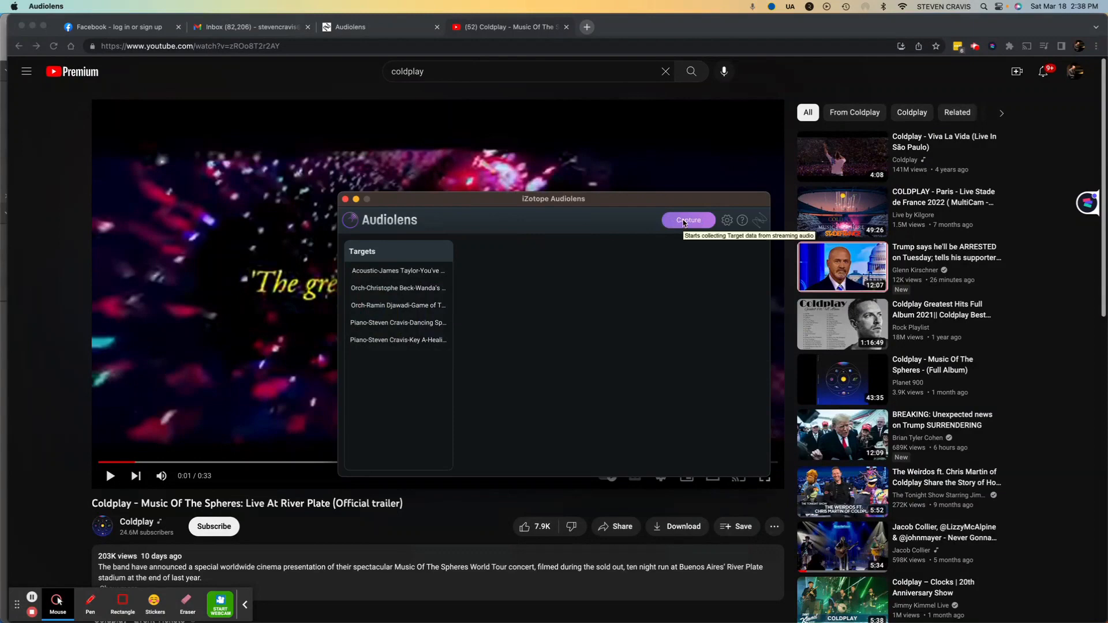
click(687, 219)
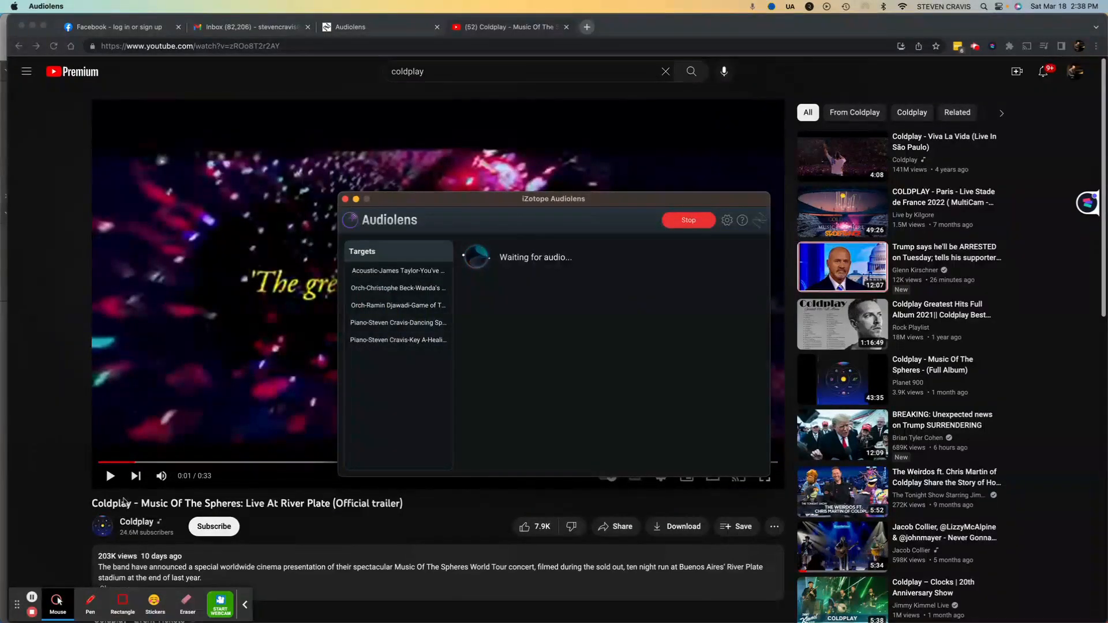
click(126, 472)
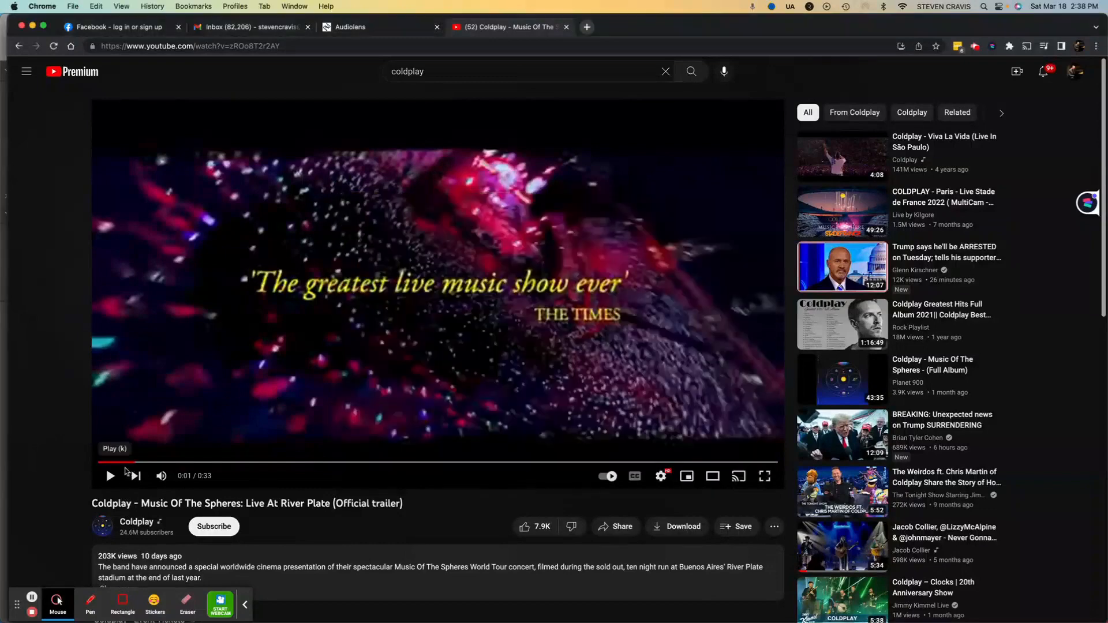
click(99, 462)
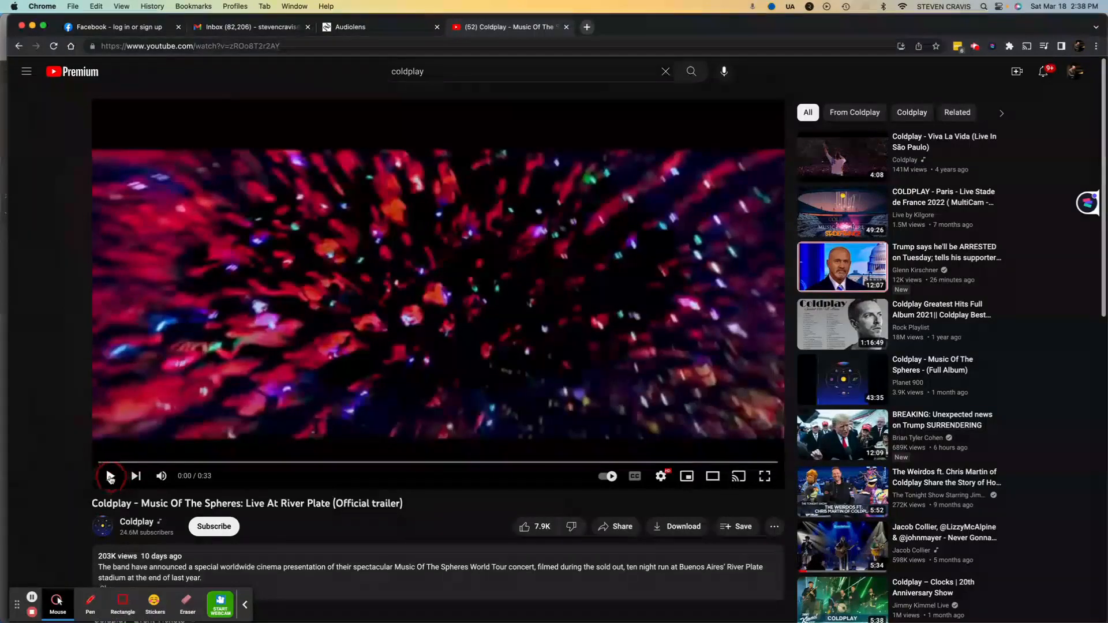
click(109, 476)
key(super+Tab)
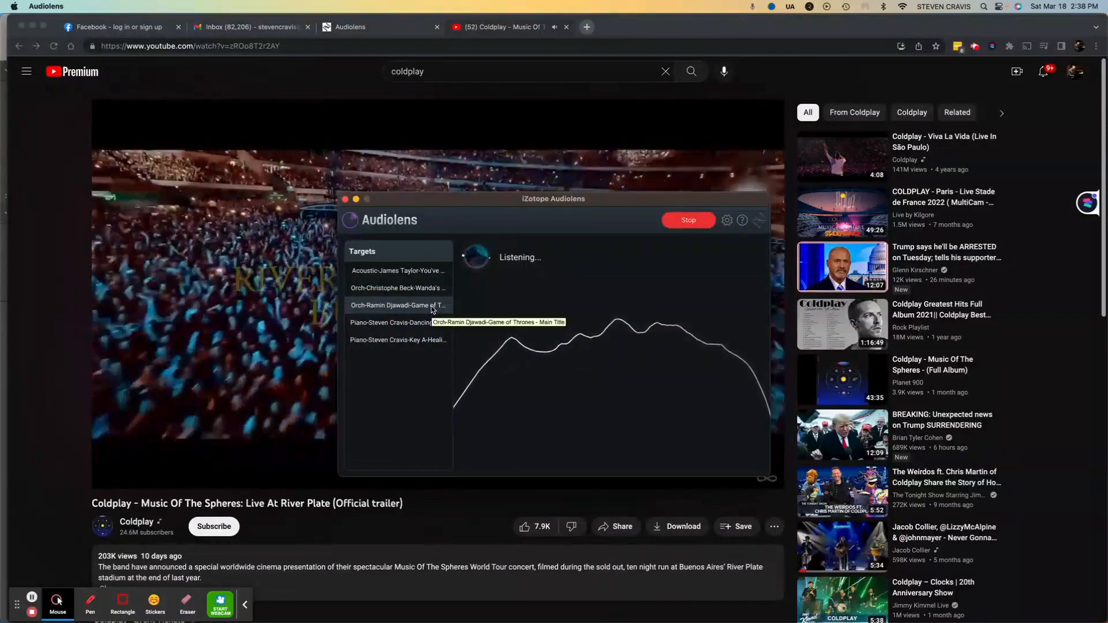
key(XF86AudioLowerVolume)
key(XF86AudioLowerVolume)
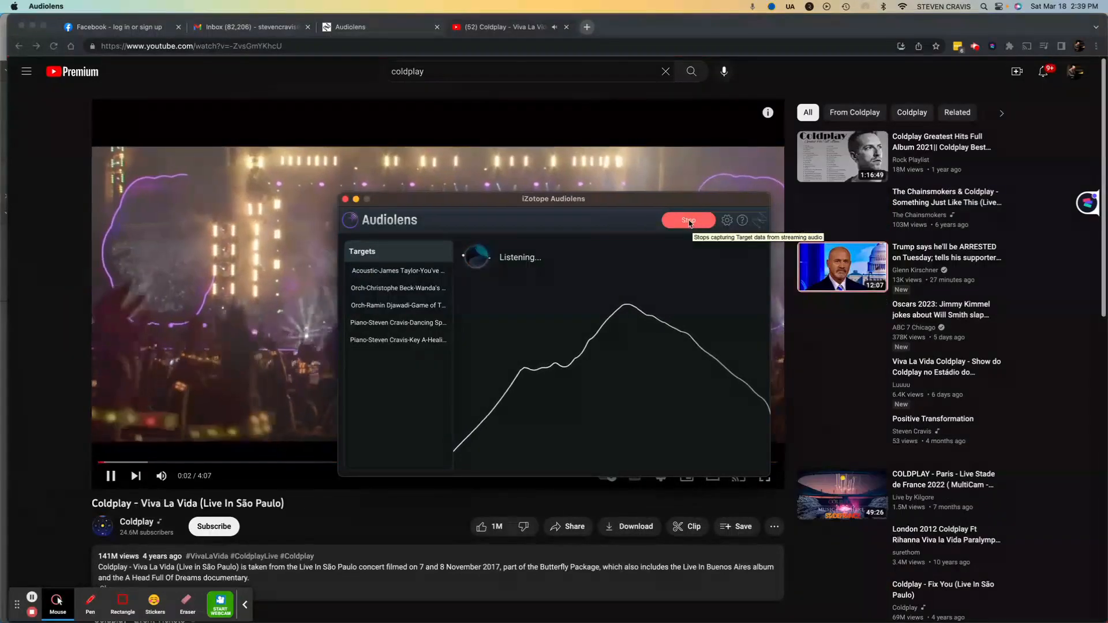
- Stop the Audiolens capture, pause the YouTube video and return to Audiolens
click(688, 220)
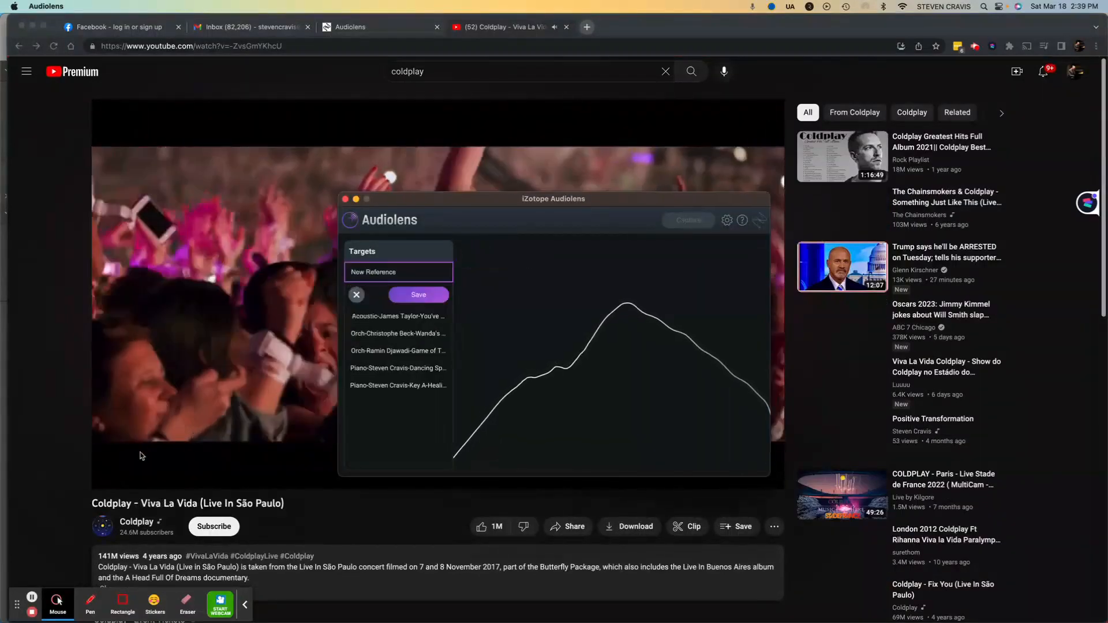
click(113, 473)
click(110, 475)
key(super+Tab)
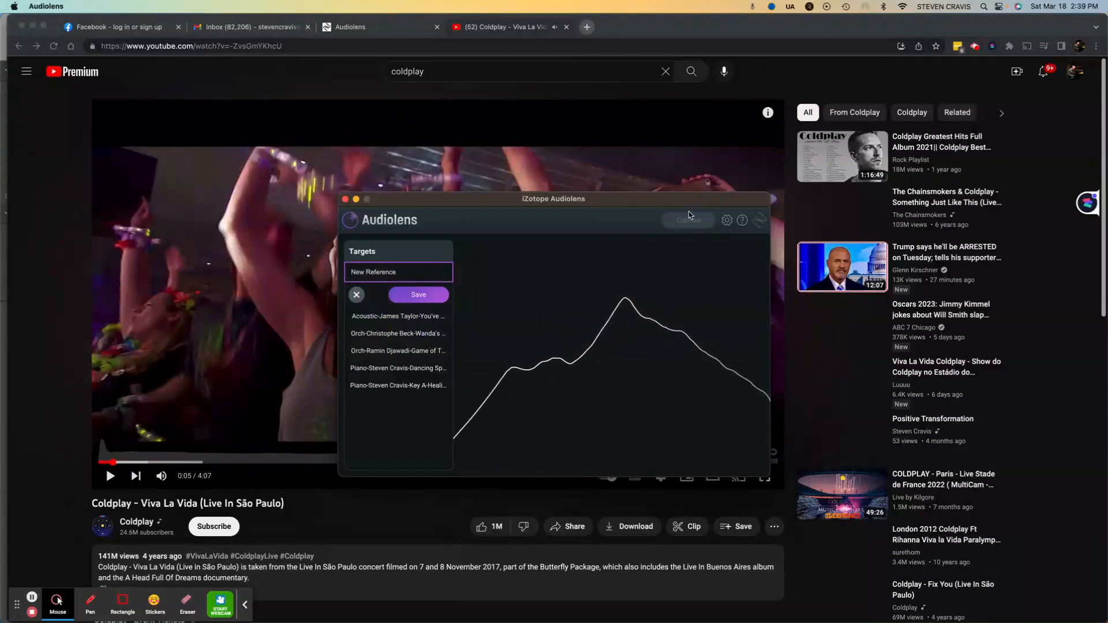
- Name the captured reference Coldplay-Live Example and save it as a target
click(402, 276)
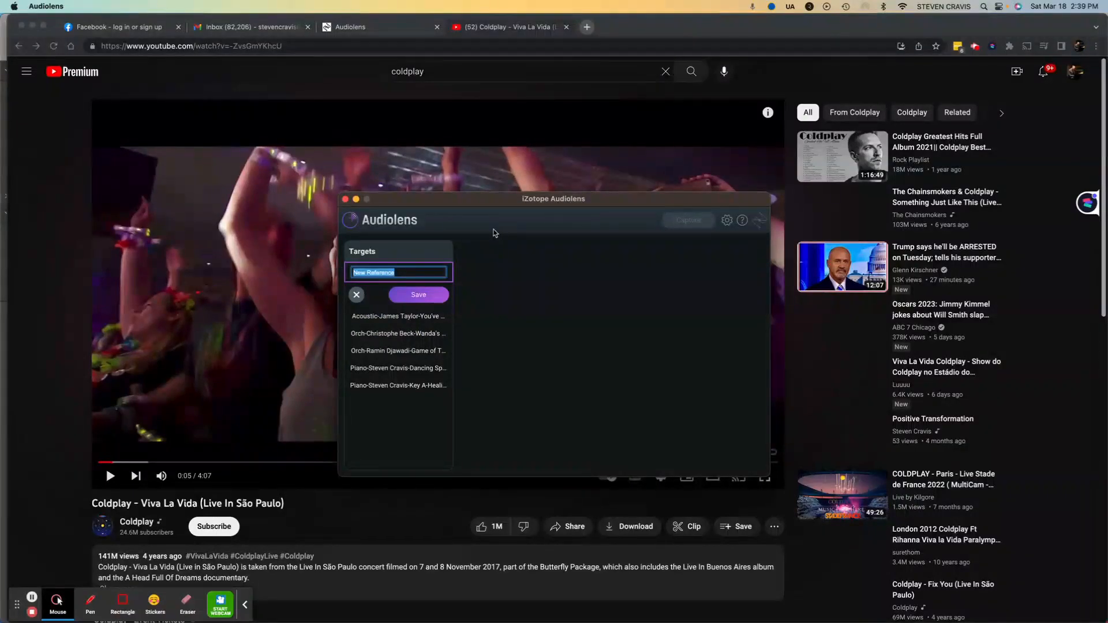
text(Coldplay)
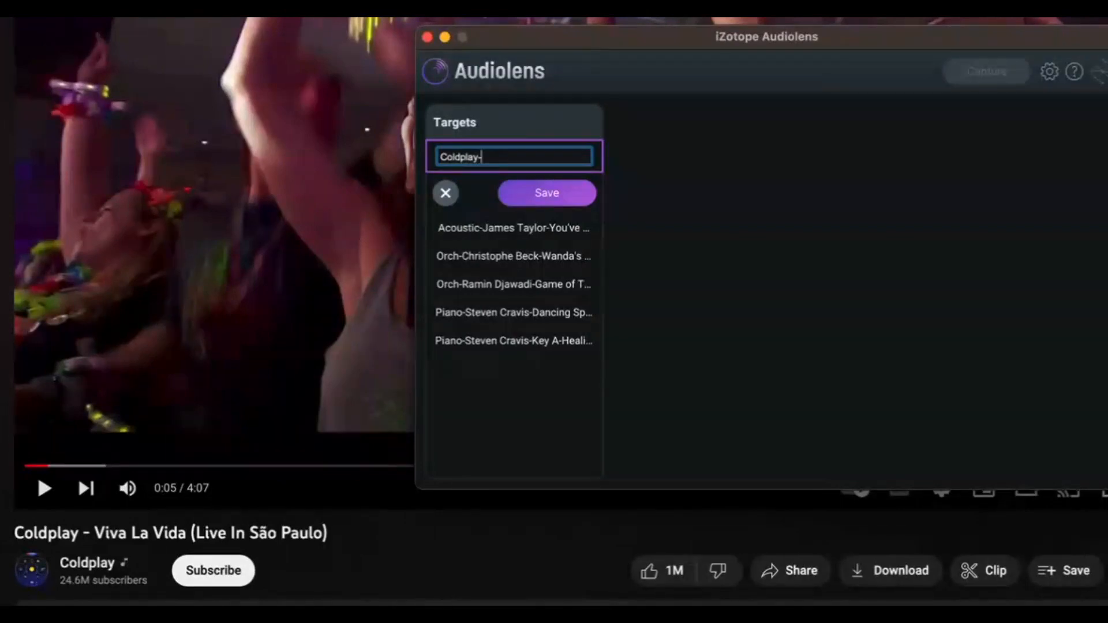
text(-Live Example)
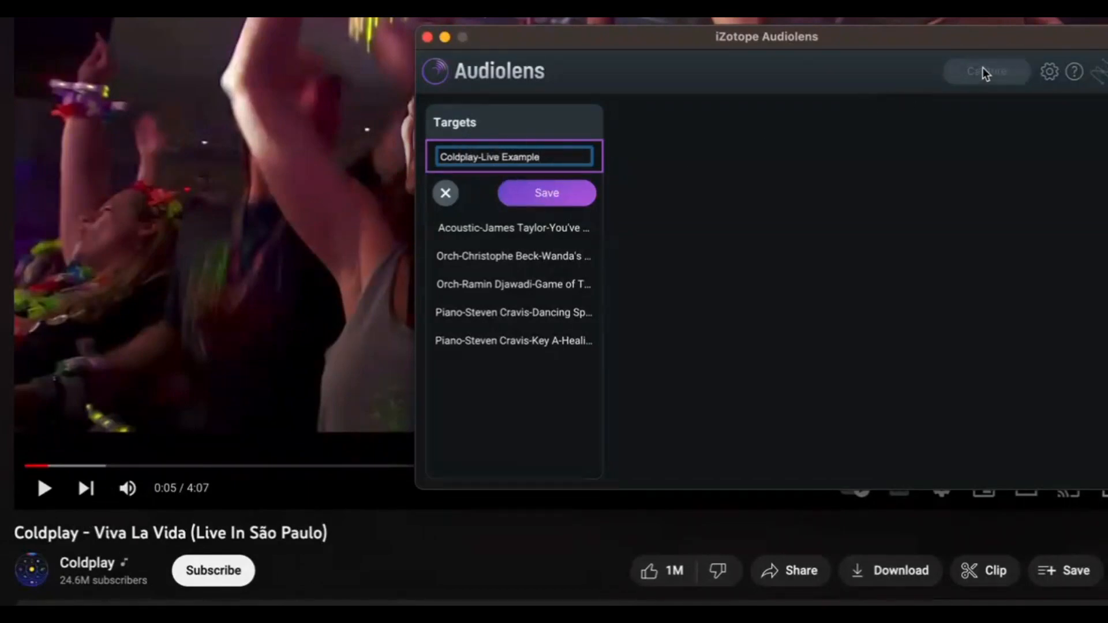
click(546, 196)
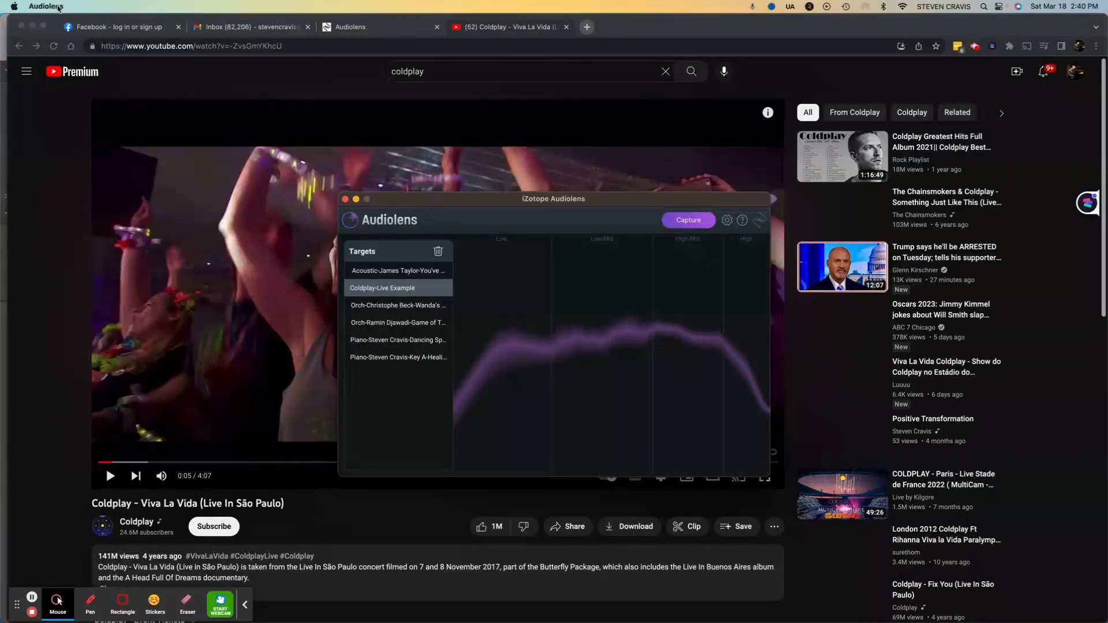
- Quit Audiolens and switch back to the Ozone 10 plug-in window in Logic Pro
click(44, 8)
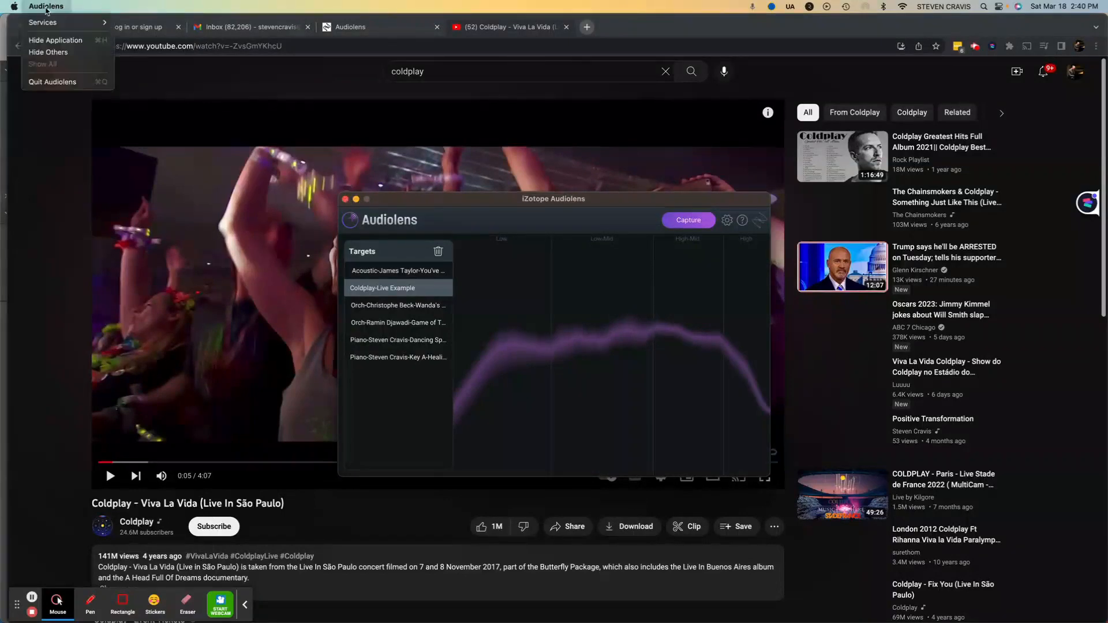
click(51, 82)
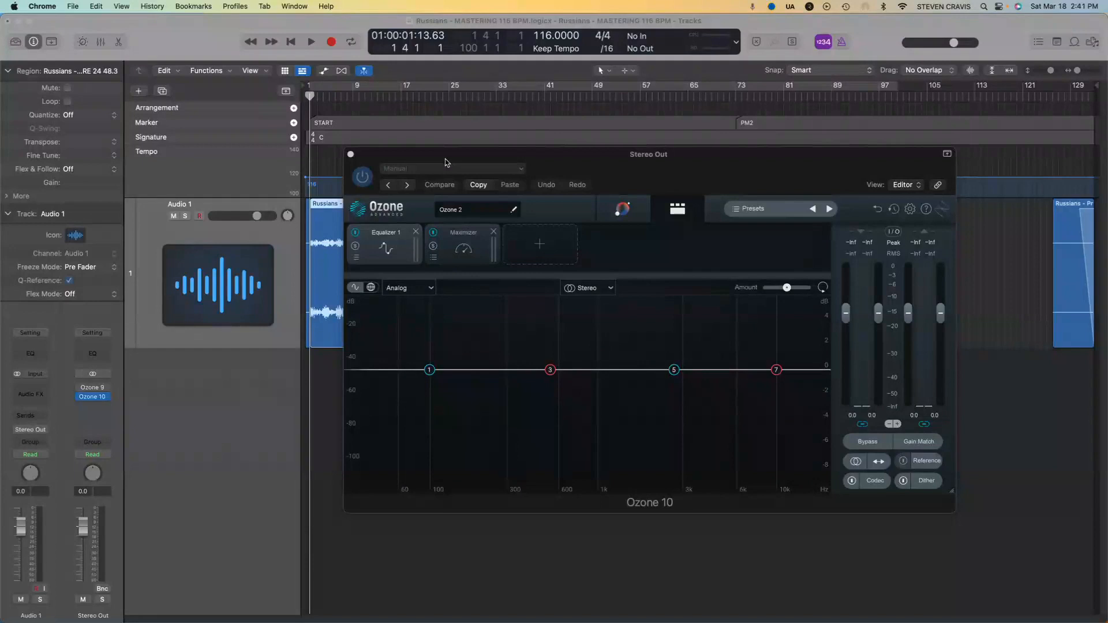
click(443, 161)
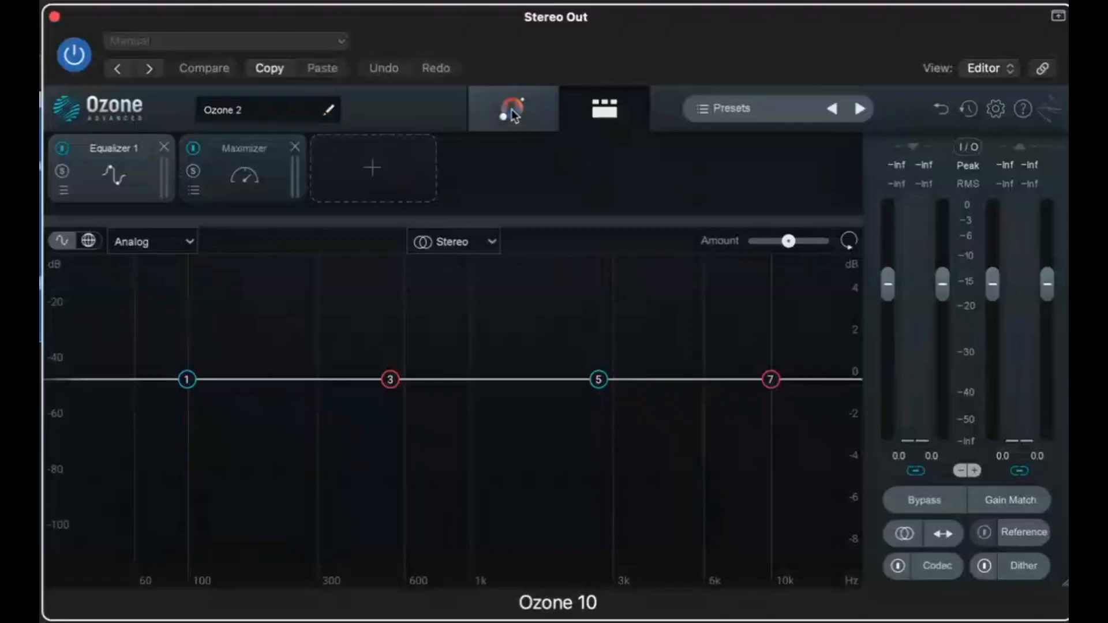
- Start Ozone 10's assistant, reposition its window, and place the playhead at the PM2 marker at bar 73
click(513, 111)
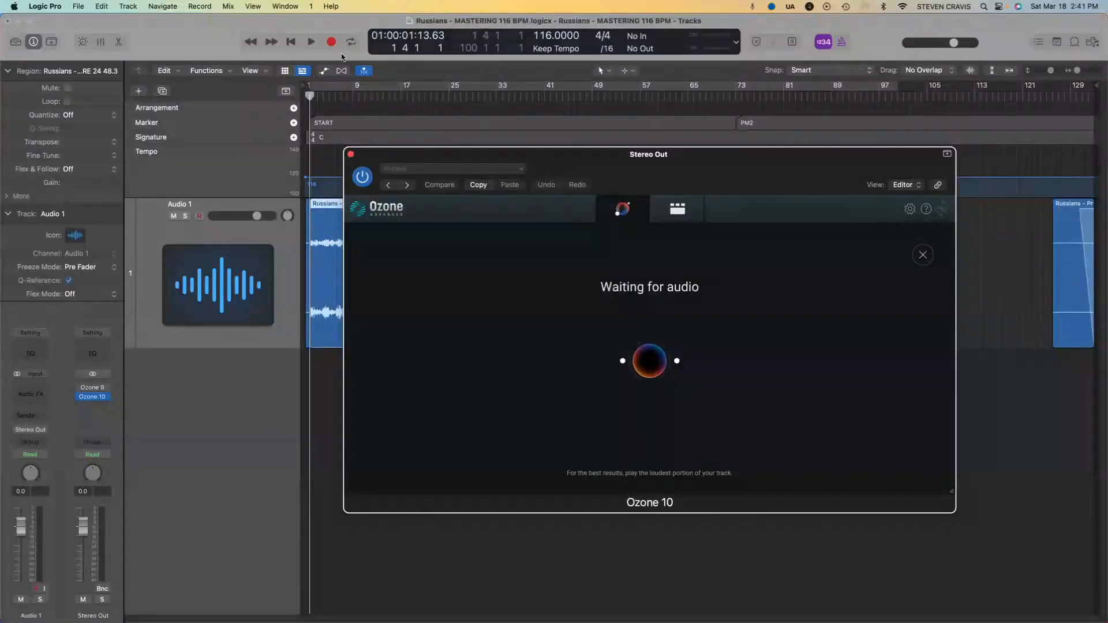
drag(472, 152, 674, 214)
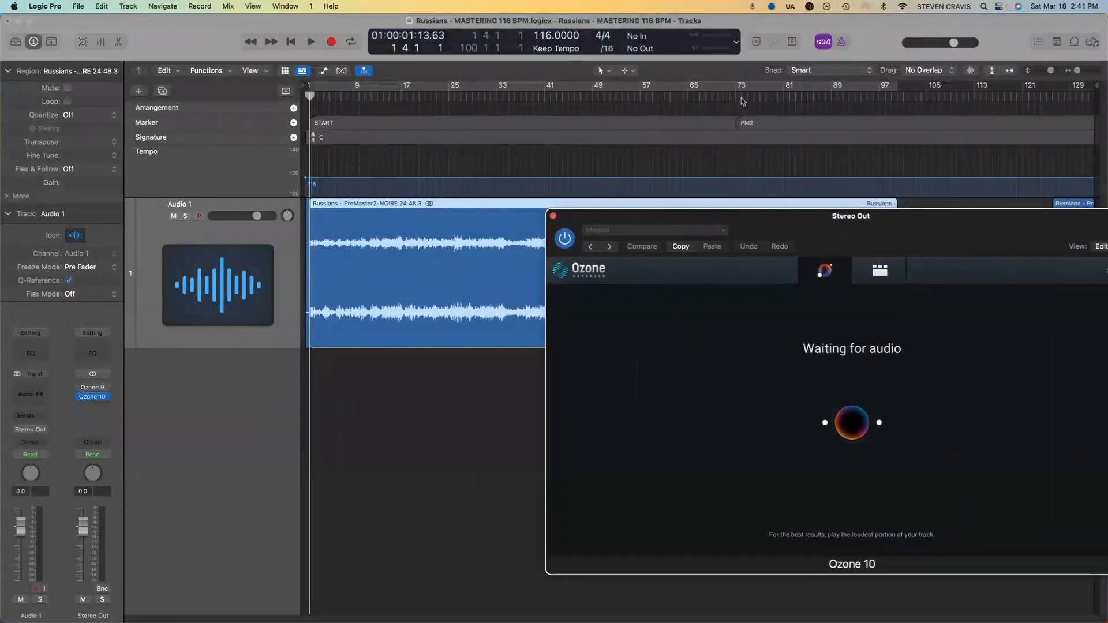
drag(730, 222, 579, 205)
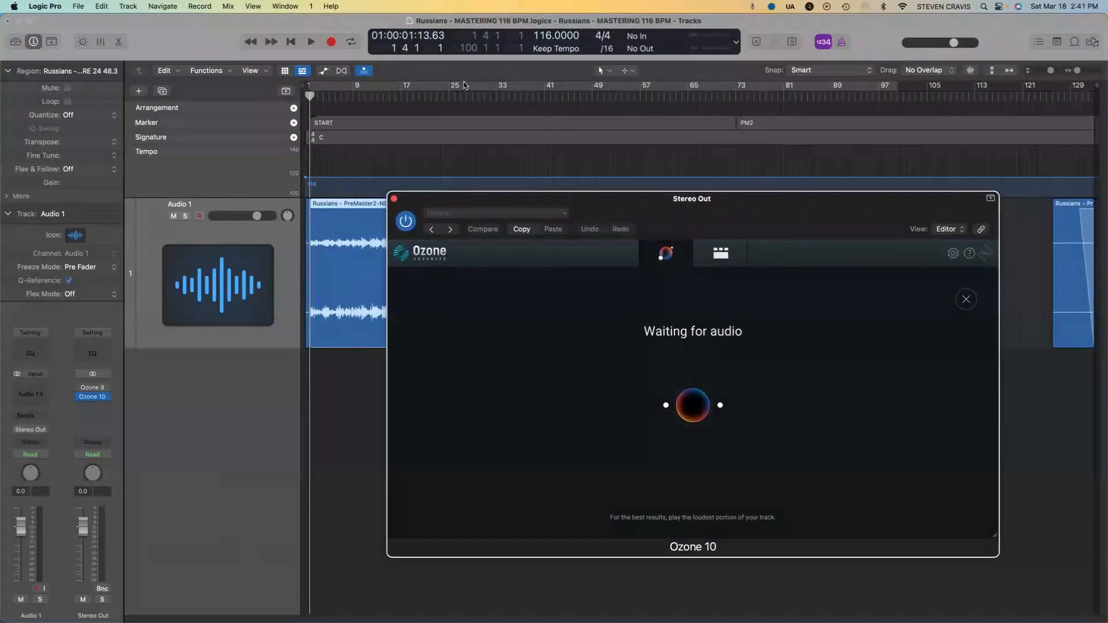
click(729, 97)
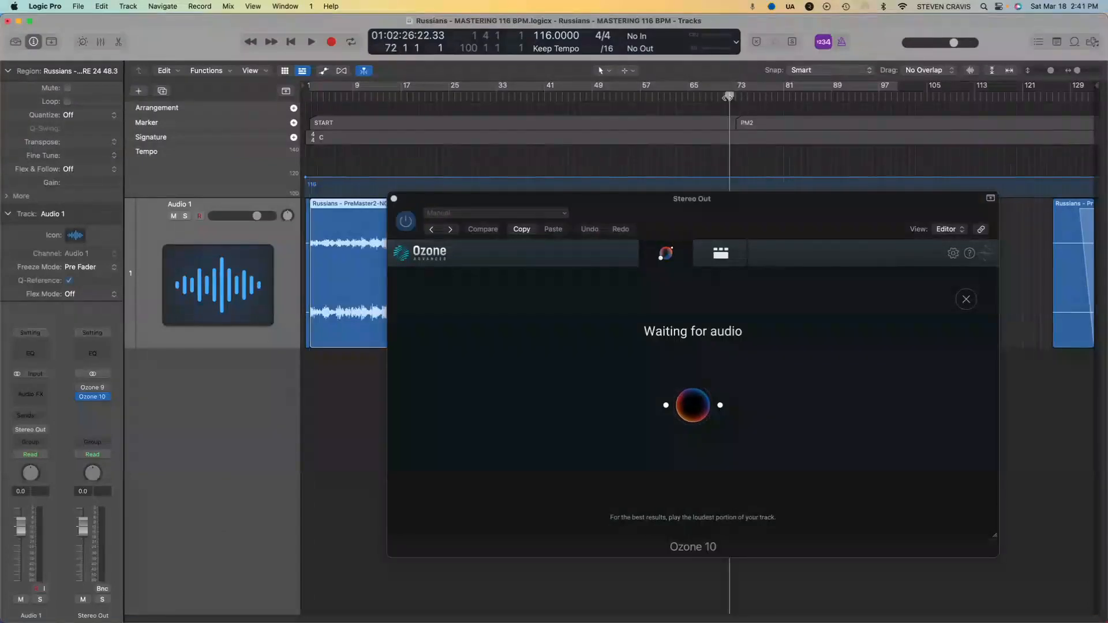
key(alt+period)
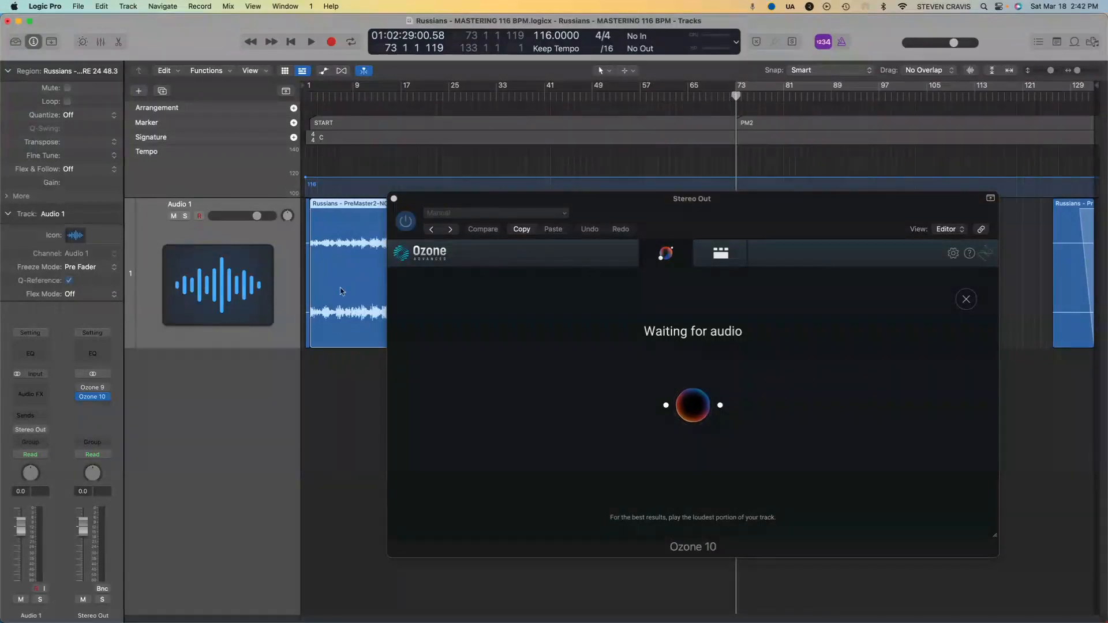
- Bypass Ozone 10 on the Stereo Out and play the unmastered track from the PM2 marker at bar 73
click(395, 201)
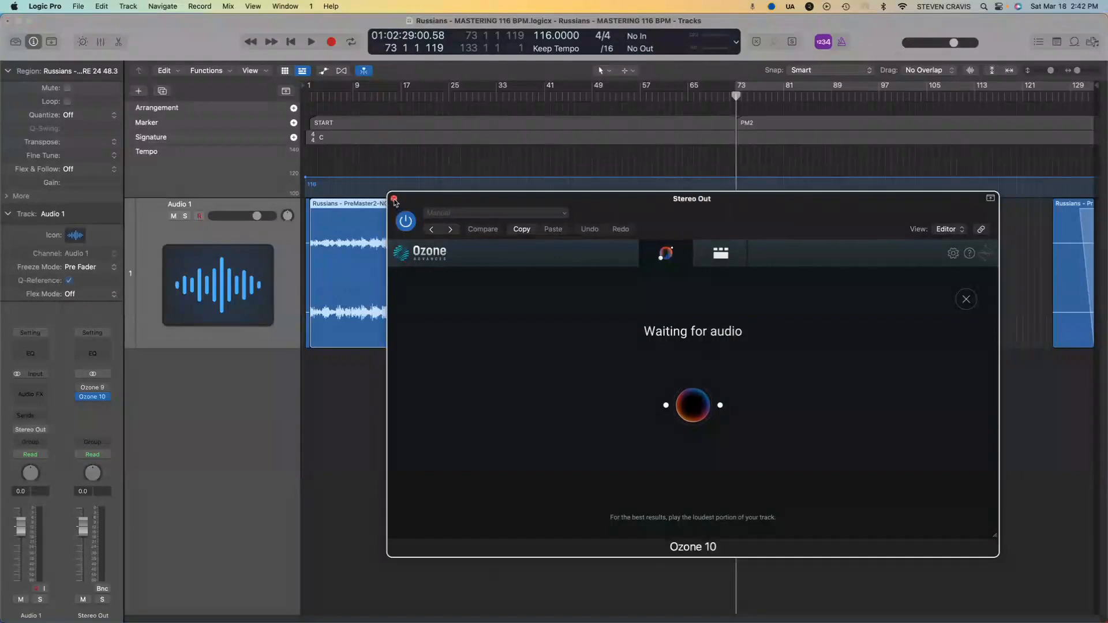
click(394, 199)
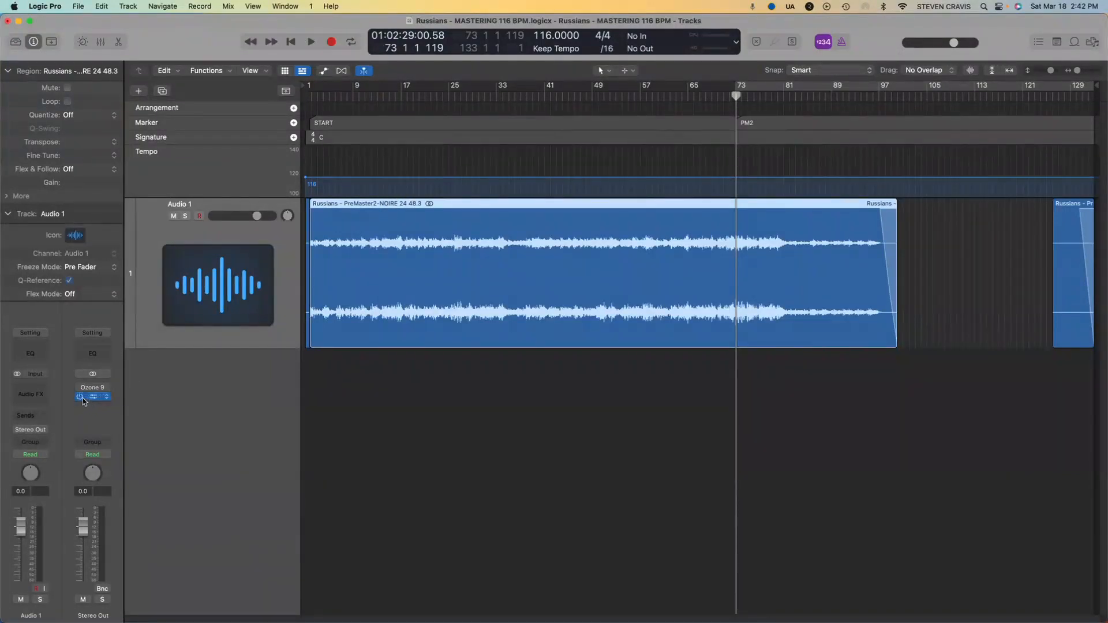
click(80, 397)
click(312, 44)
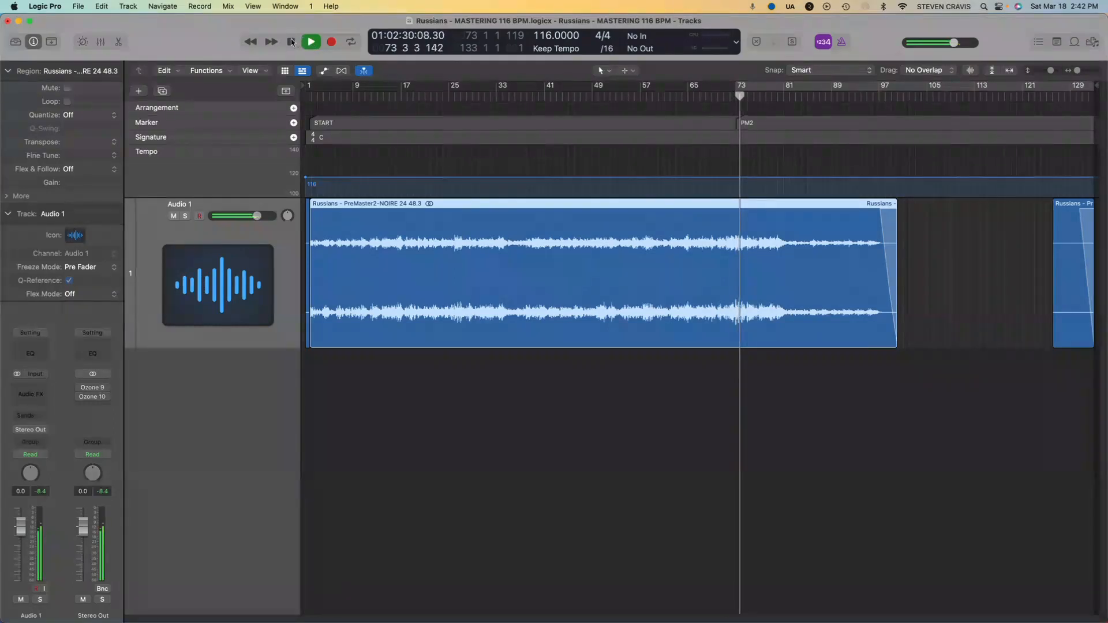
click(292, 42)
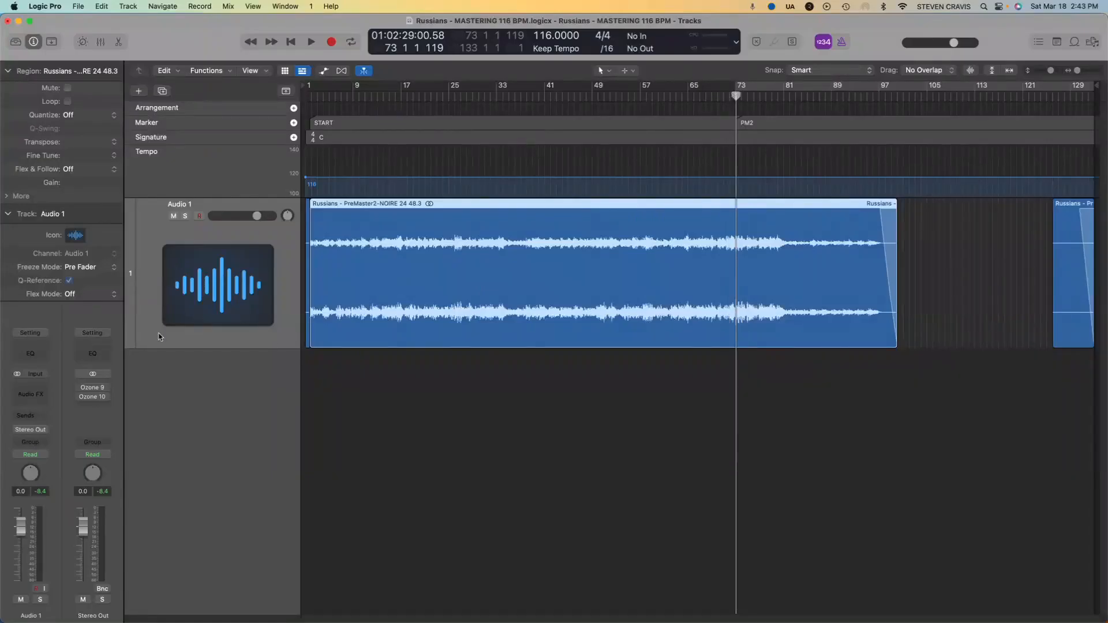
- Reopen Ozone 10 from the Stereo Out channel and bring up its assistant view
mouse_move(95, 402)
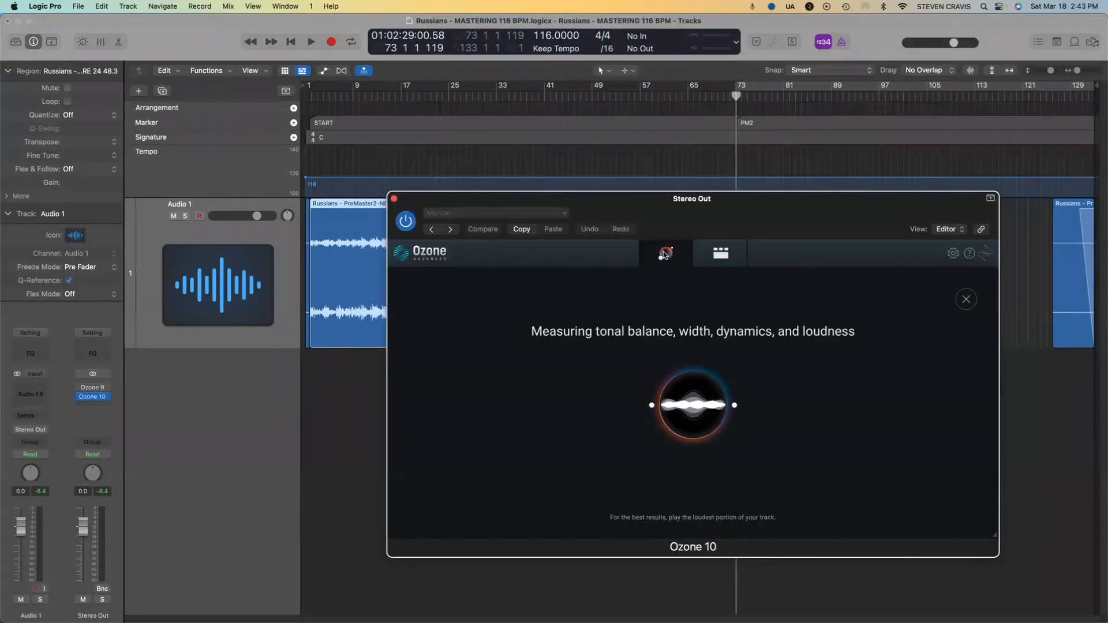
click(716, 258)
click(661, 252)
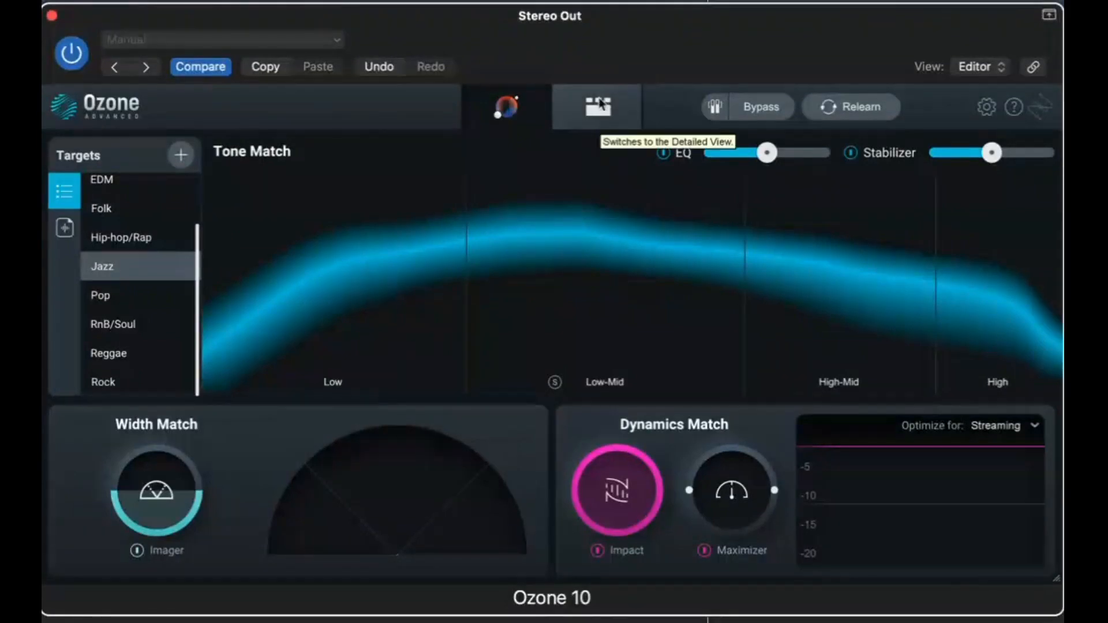
- Switch Ozone 10 to the detailed view and step through its modules from Equalizer 1 to the Maximizer
click(599, 115)
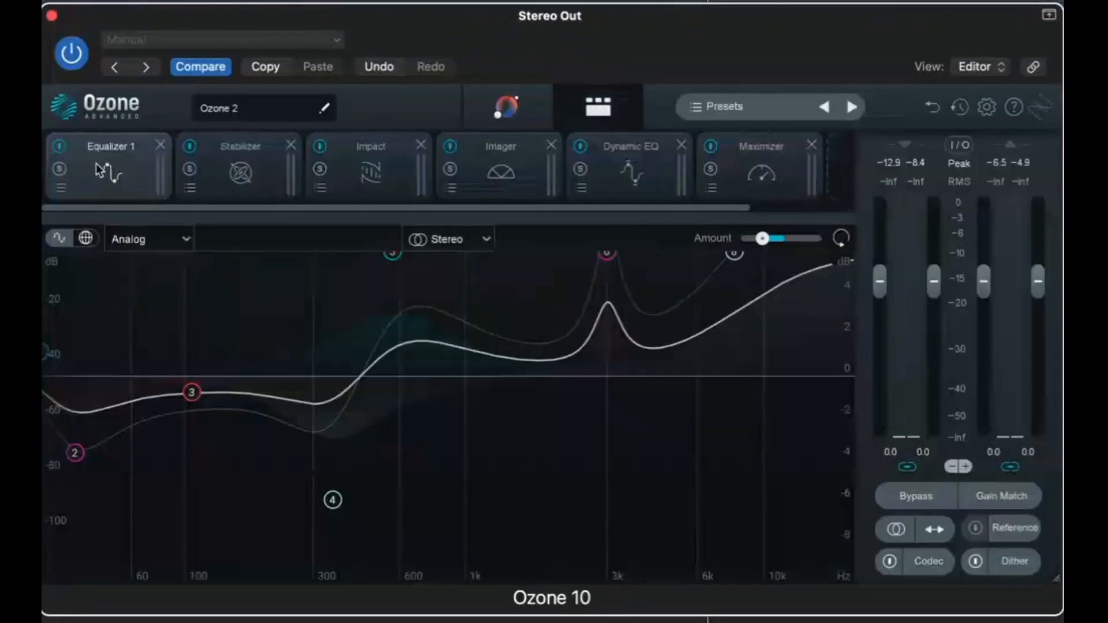
click(385, 162)
click(212, 164)
click(127, 166)
click(224, 172)
click(372, 176)
click(529, 173)
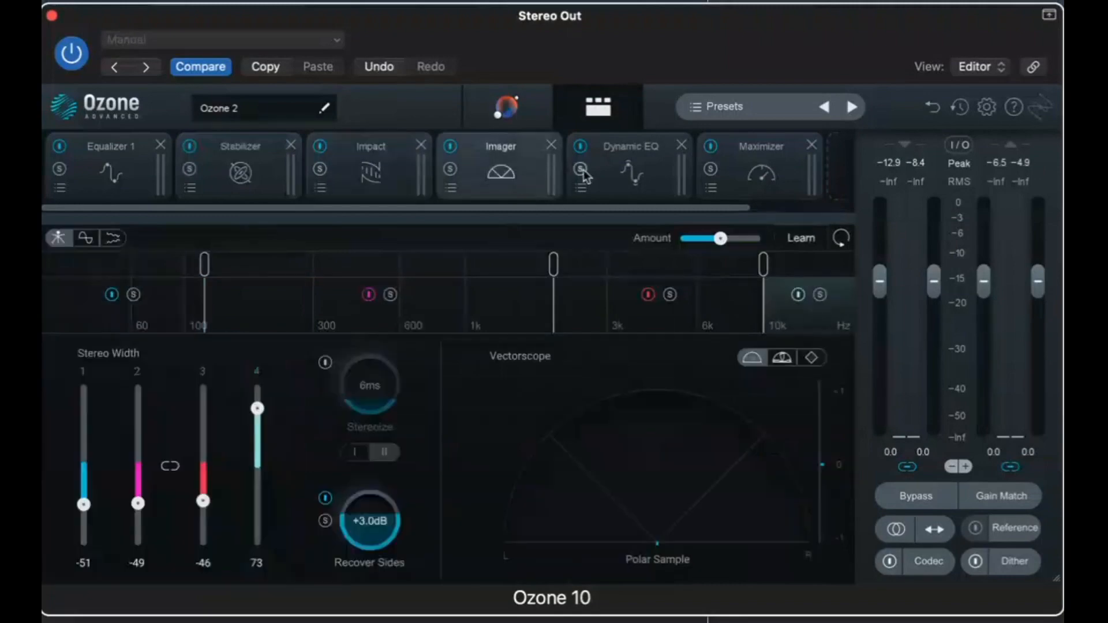
click(620, 175)
click(760, 172)
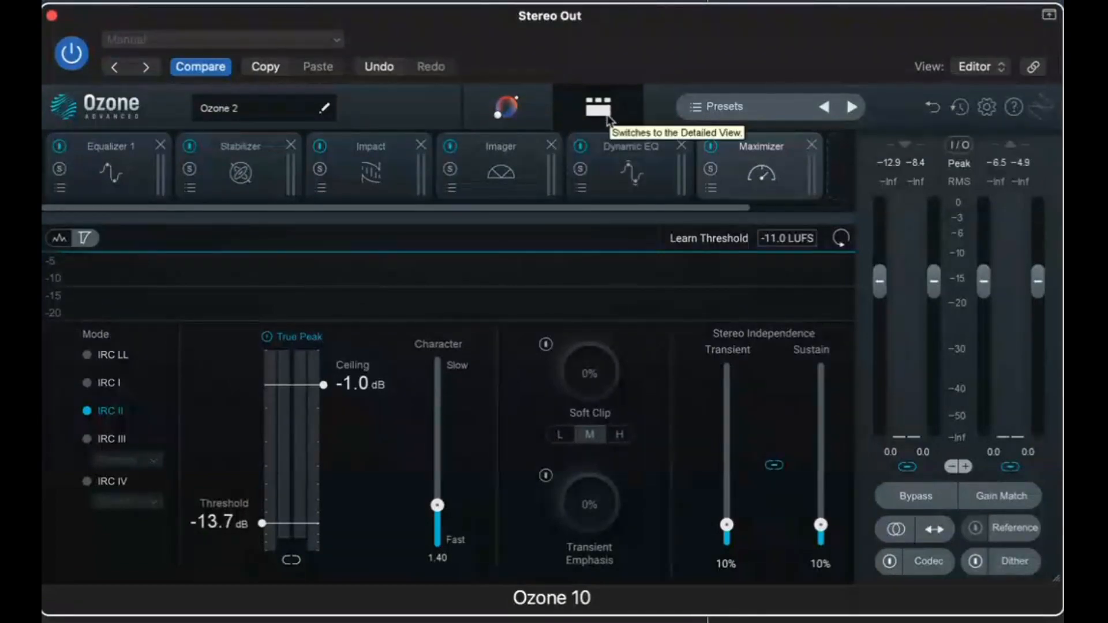
- Examine the settings the assistant chose in the Equalizer 1, Stabilizer, Impact and Imager modules
click(92, 153)
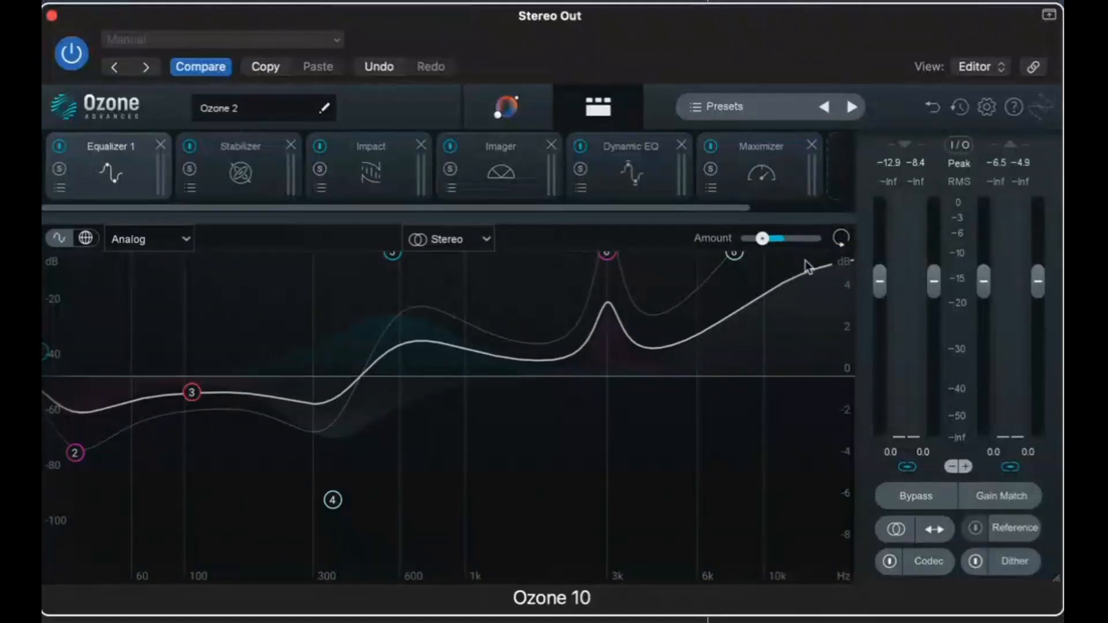
click(241, 150)
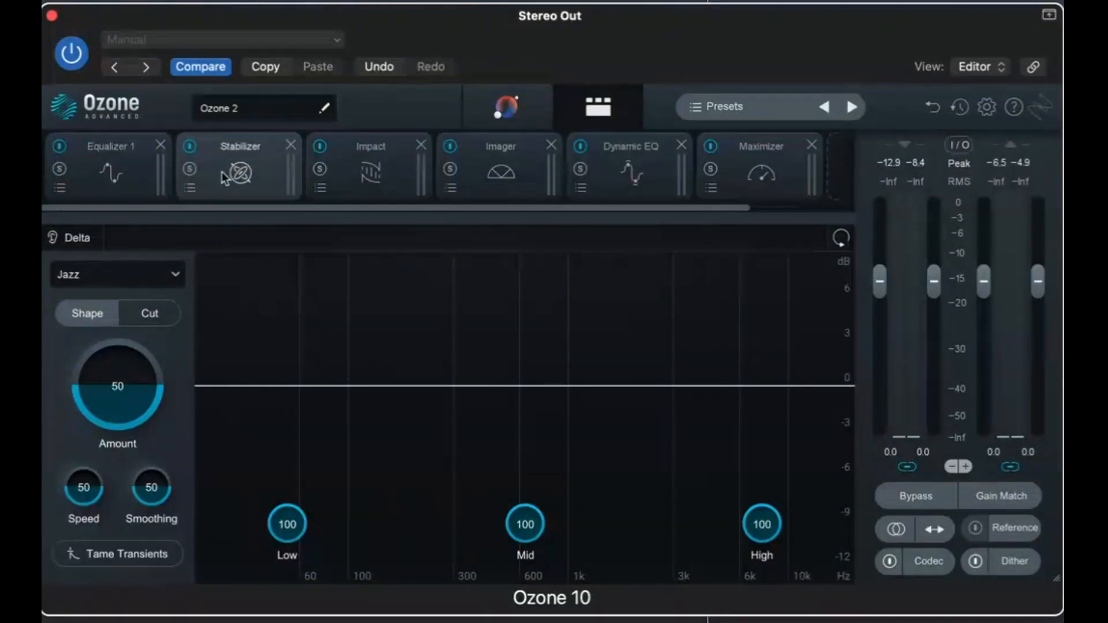
click(371, 171)
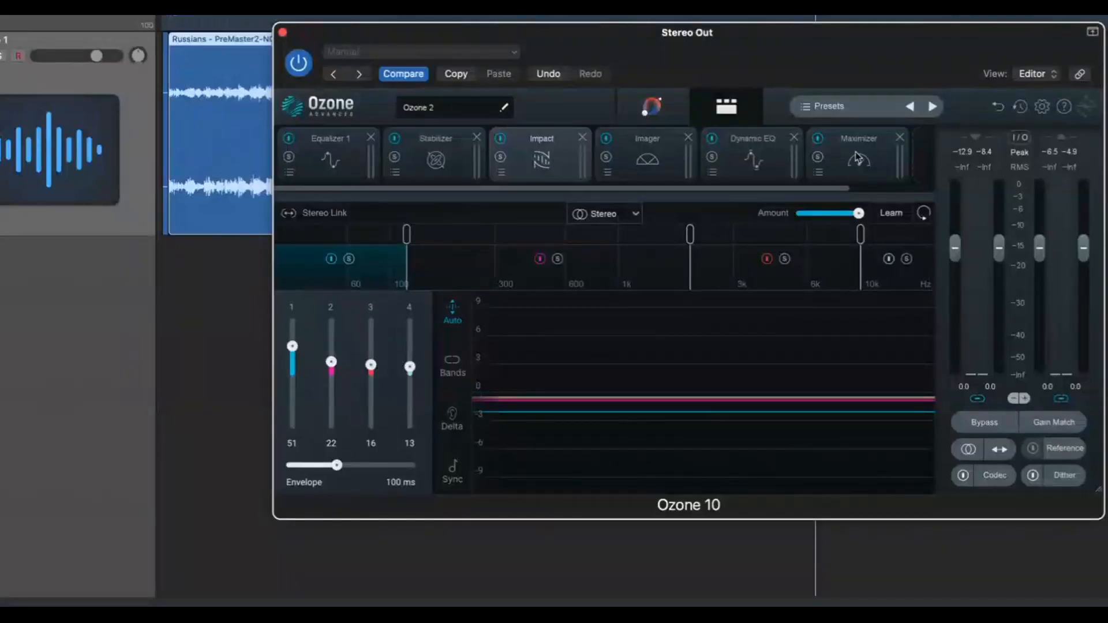
click(748, 149)
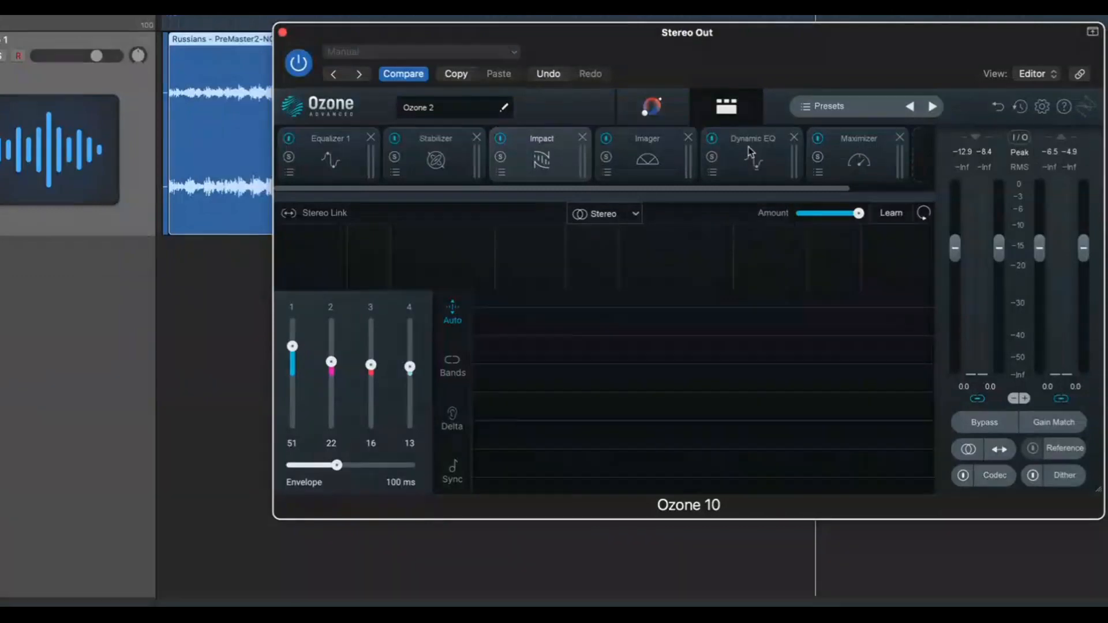
click(649, 150)
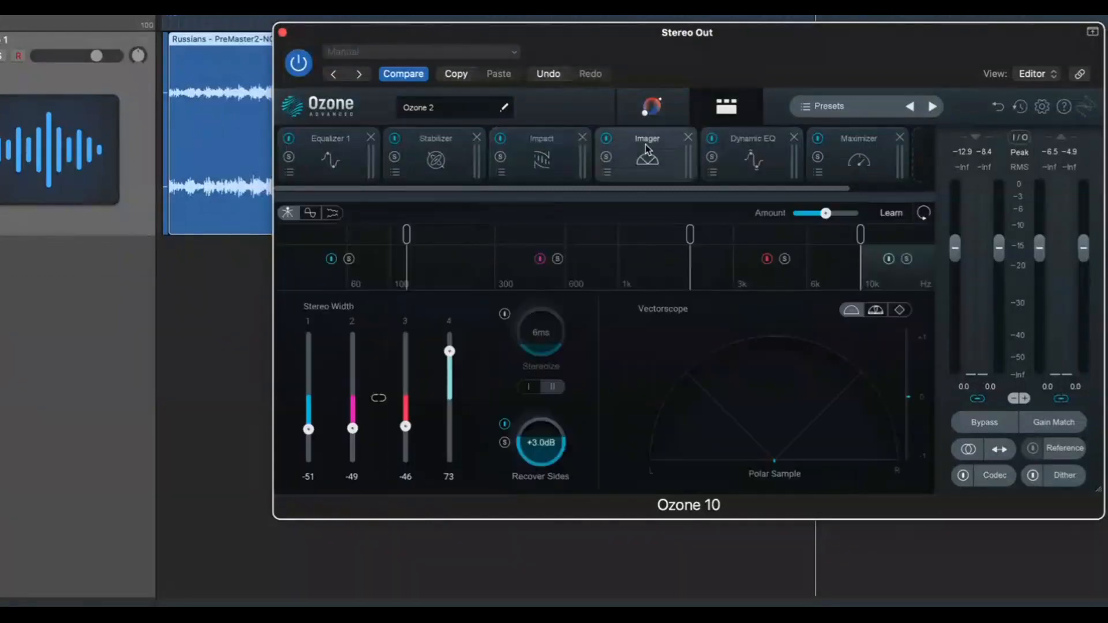
- Try moving the Maximizer module ahead of the Dynamic EQ and return it to the end of the chain
click(884, 153)
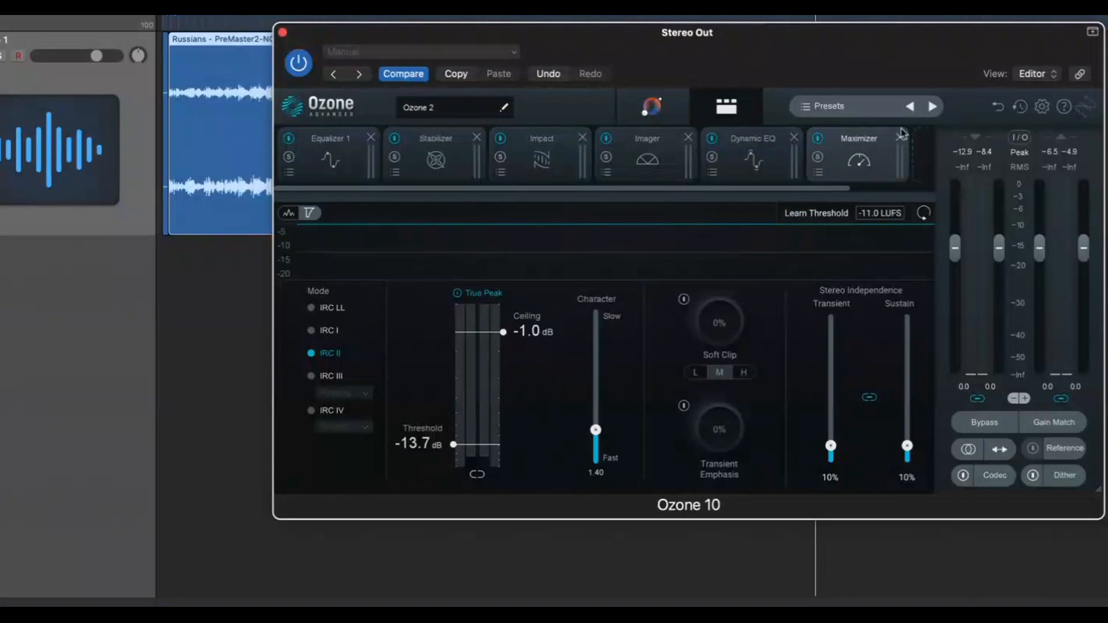
drag(858, 148, 737, 150)
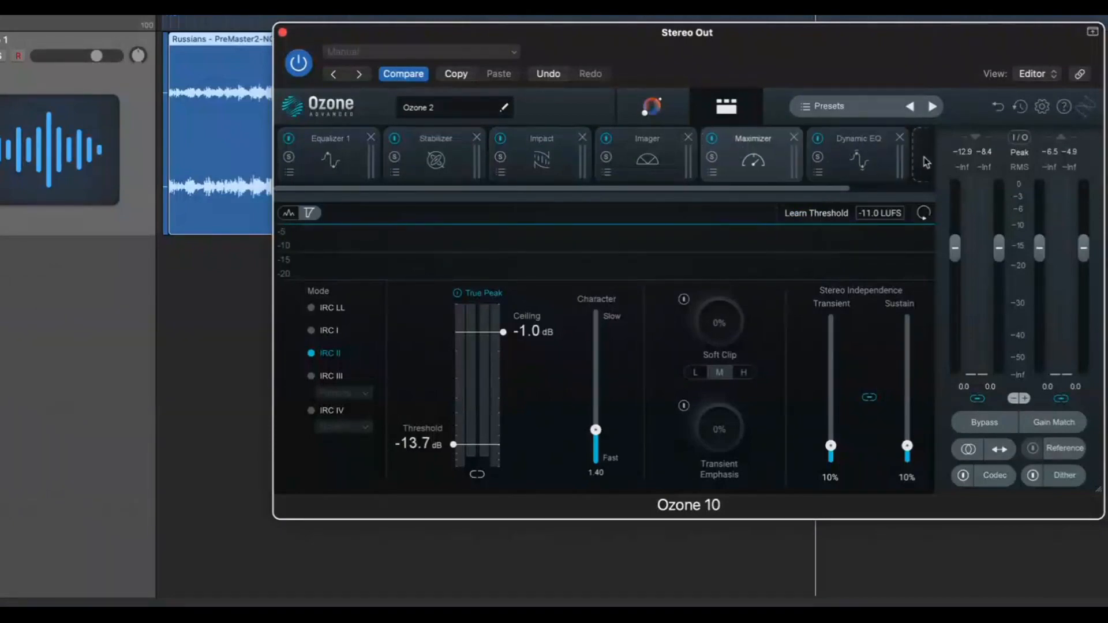
drag(756, 148, 847, 147)
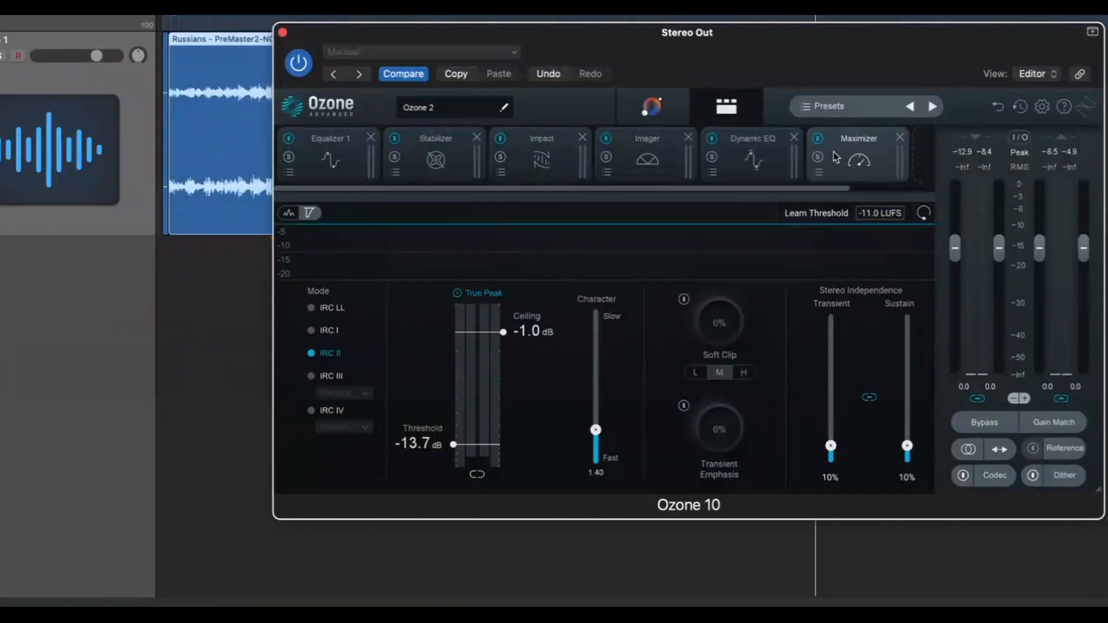
- Add a Master Rebalance module to the chain and place it directly before the Maximizer
drag(817, 189, 912, 190)
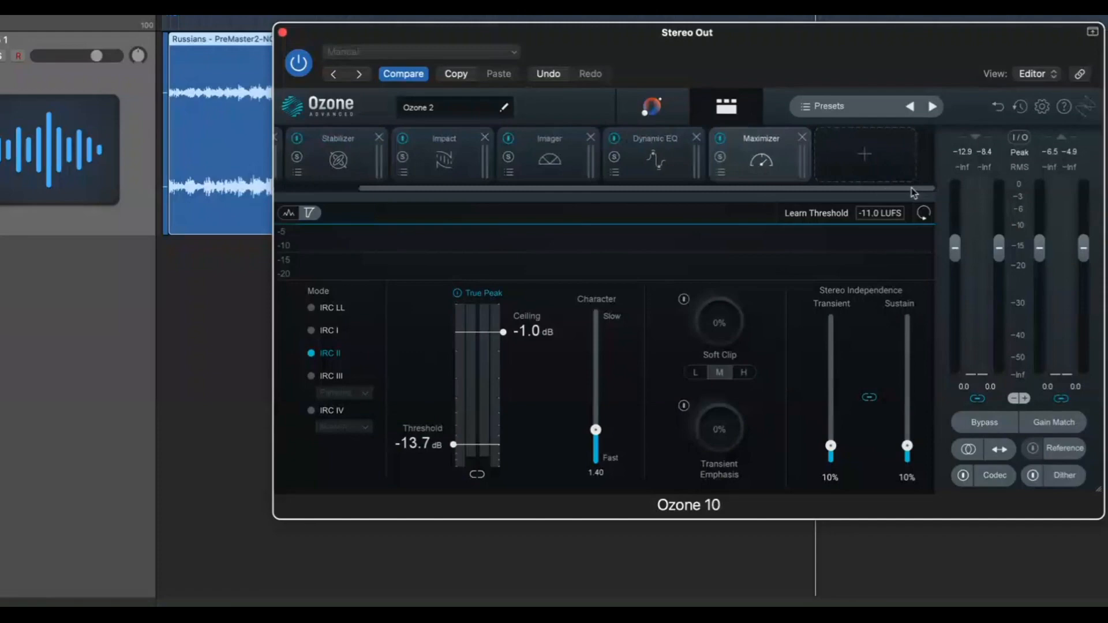
click(865, 155)
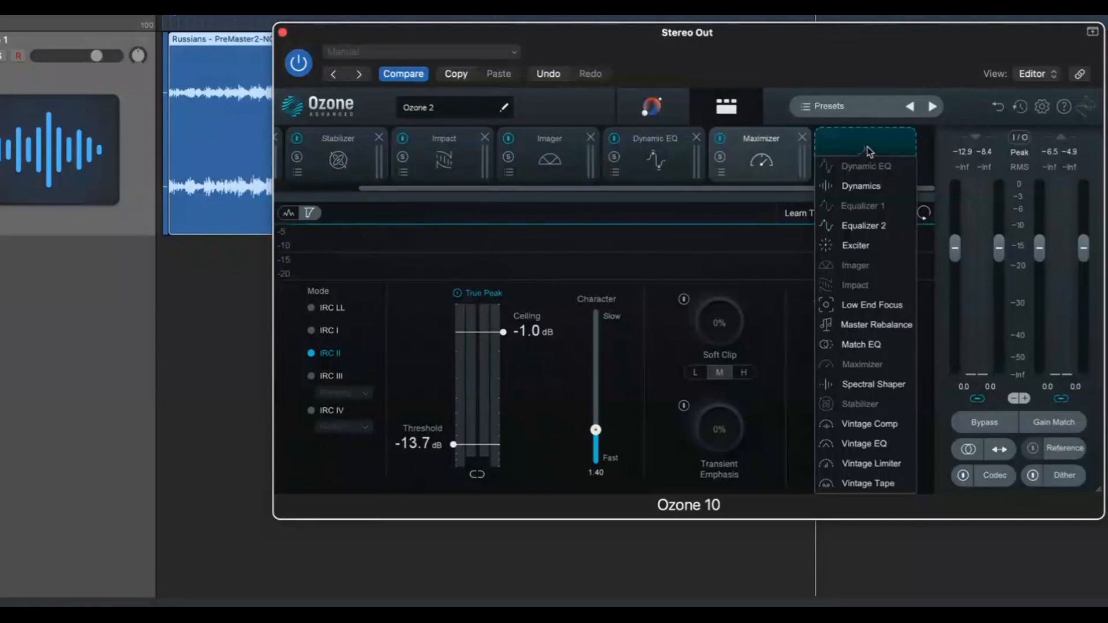
click(868, 327)
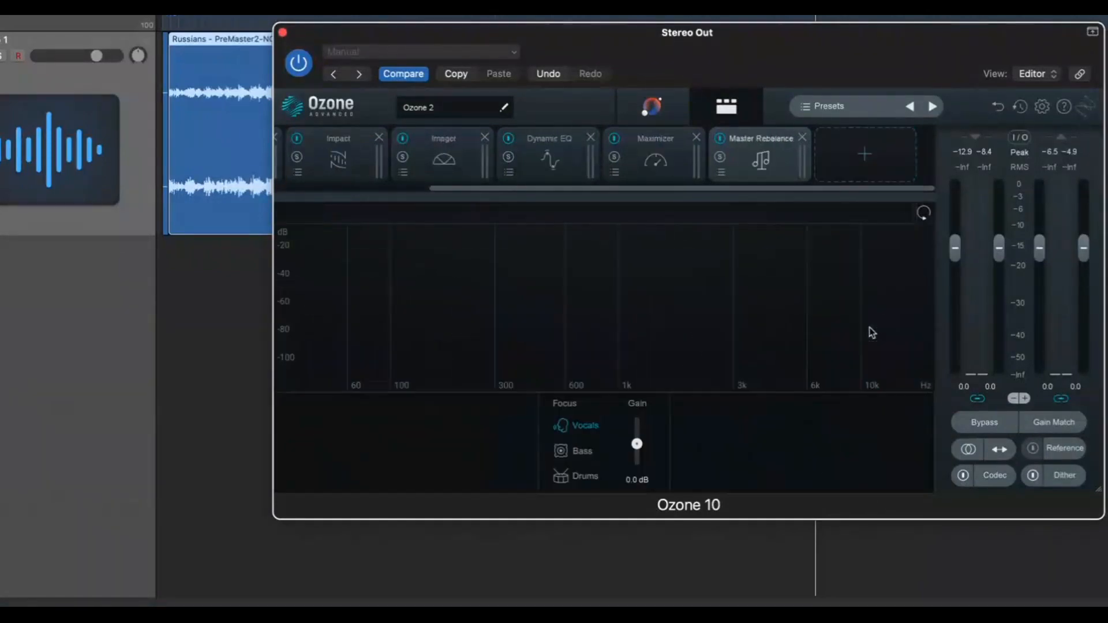
drag(761, 156, 716, 161)
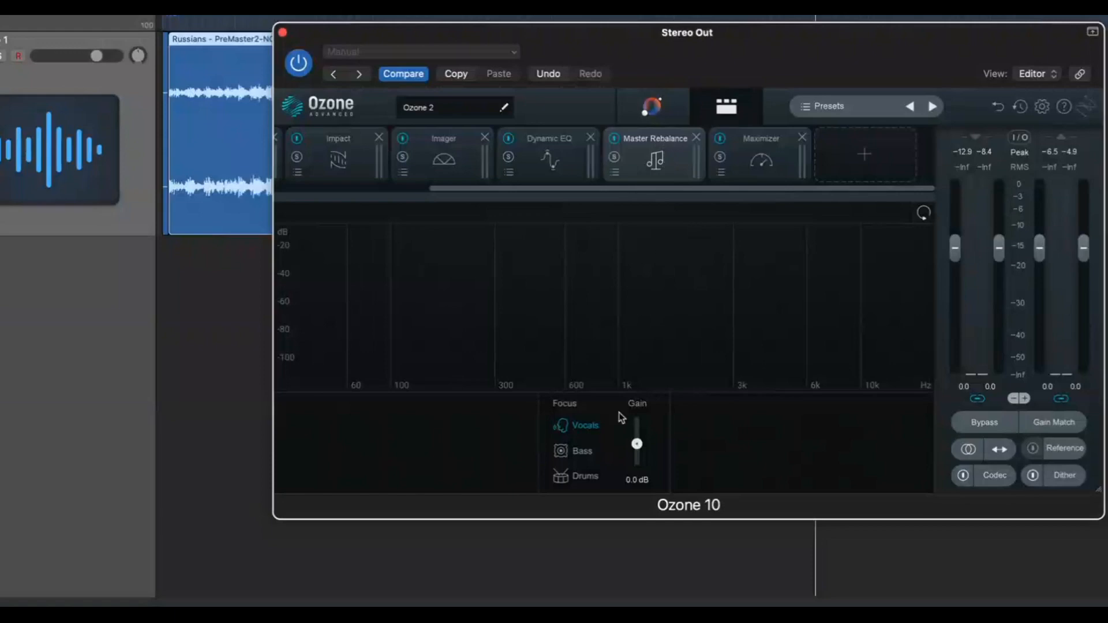
- Try the Bass Booster preset for Master Rebalance and settle on the Crispy Drums preset
click(584, 454)
click(584, 425)
click(615, 173)
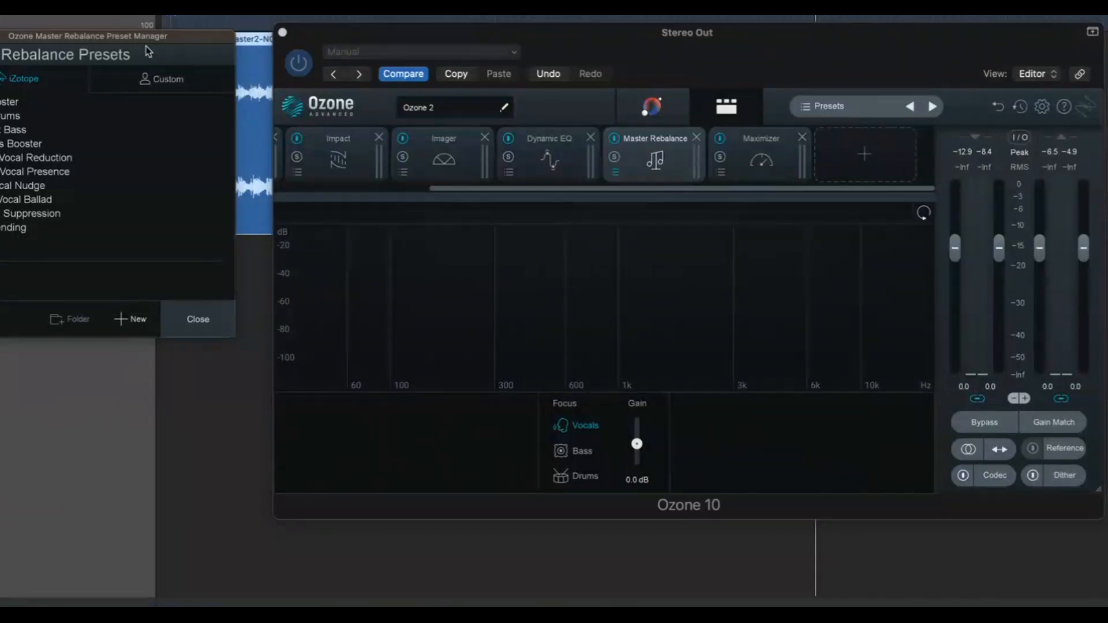
drag(149, 40, 464, 234)
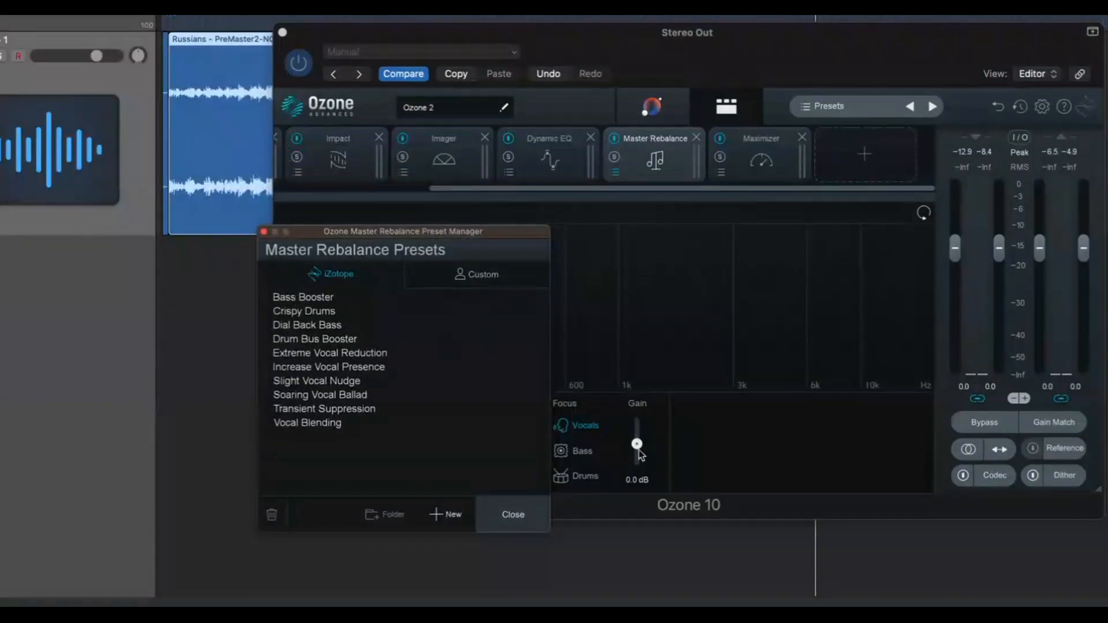
click(327, 297)
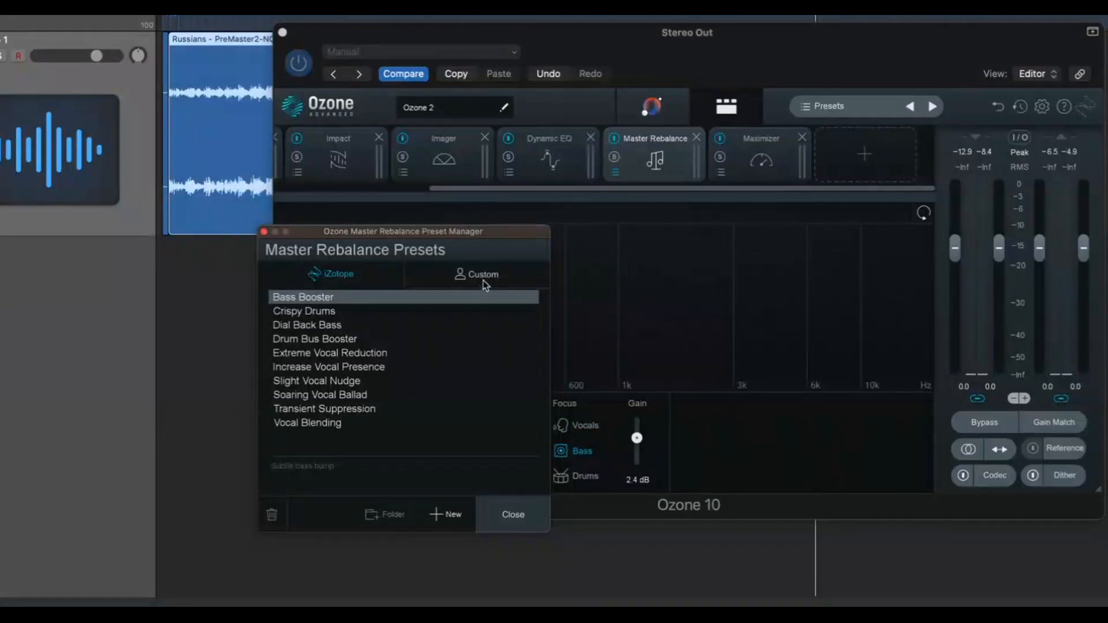
drag(490, 235, 241, 265)
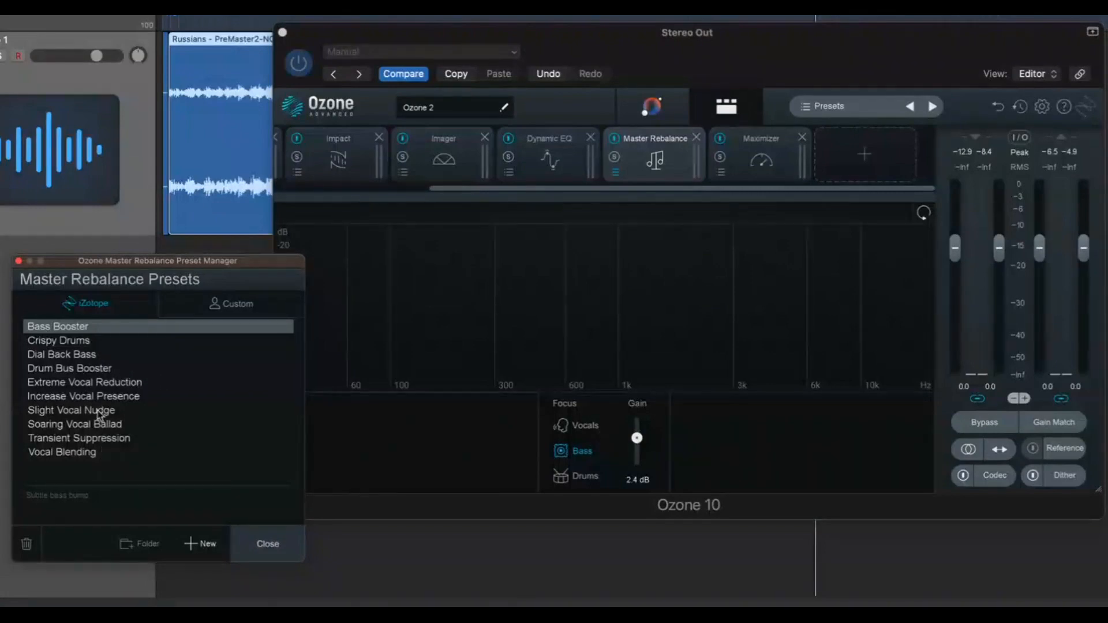
click(82, 343)
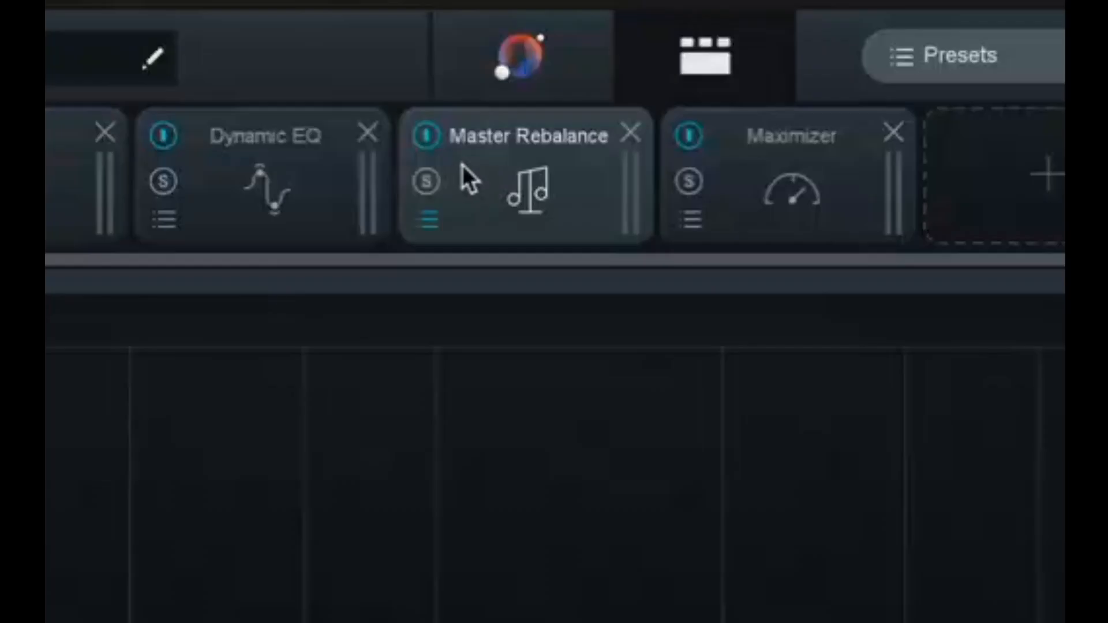
- Toggle the bypass of Master Rebalance to compare the sound with and without it, and close its preset manager
click(428, 138)
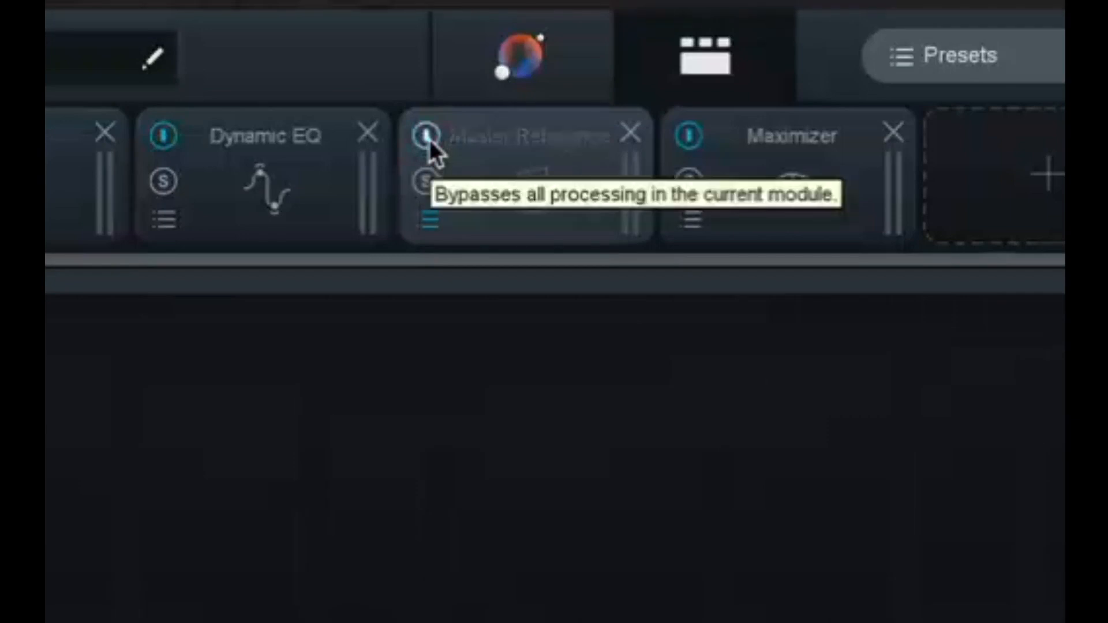
click(427, 137)
click(427, 137)
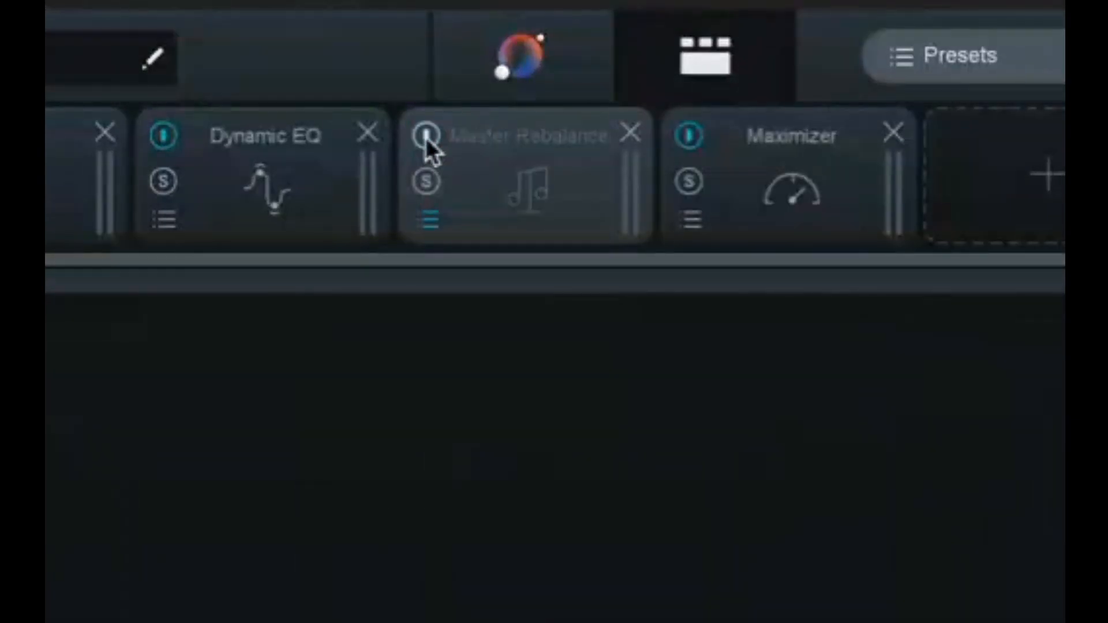
click(427, 137)
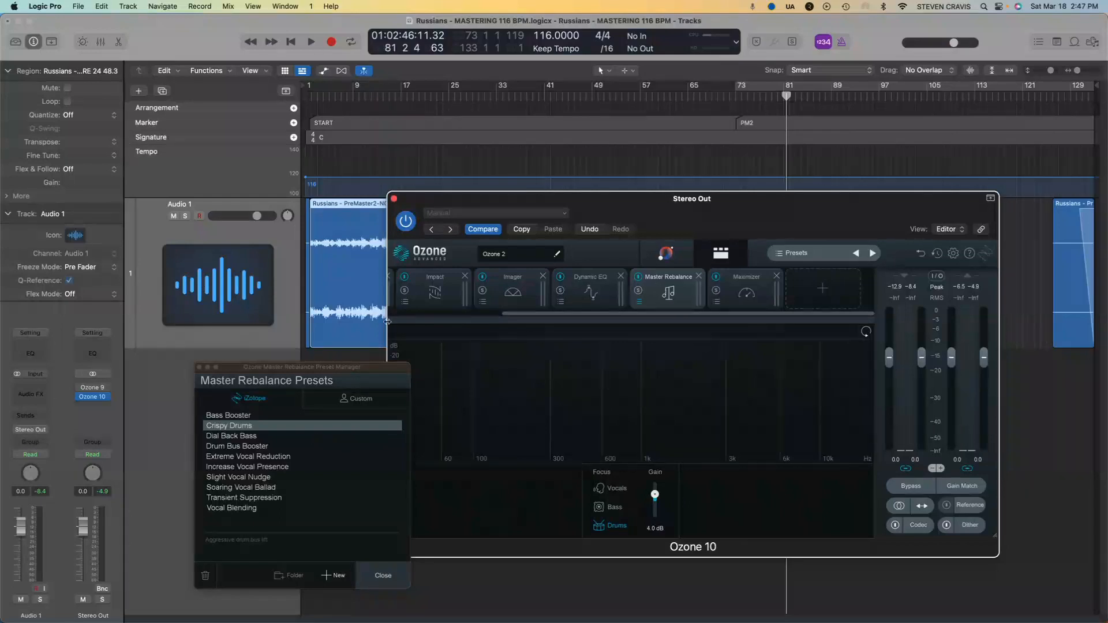
click(383, 577)
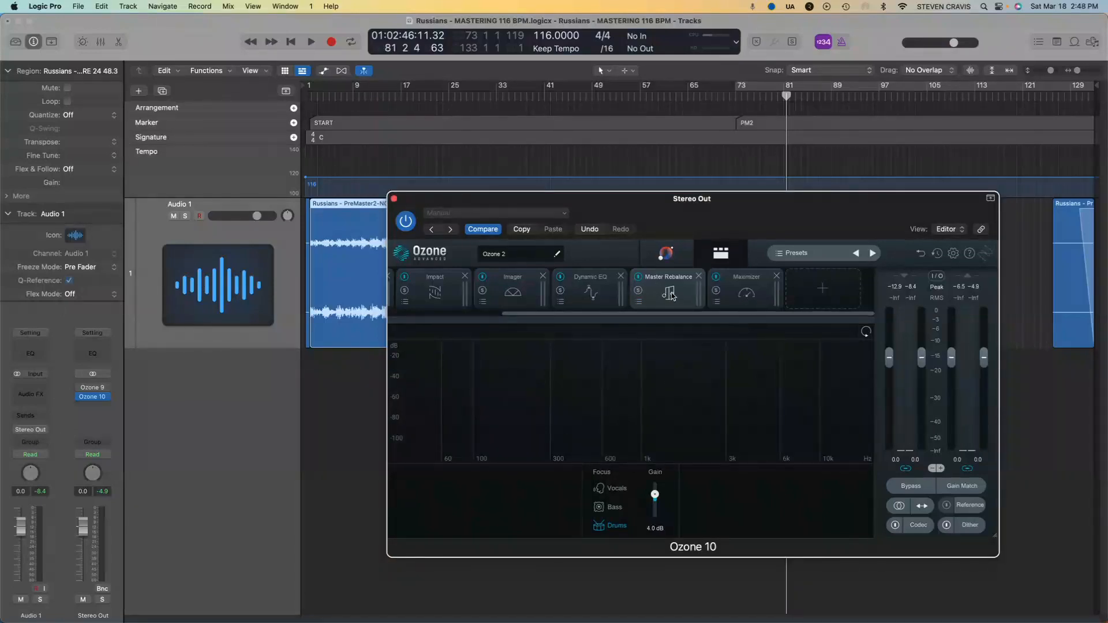
- Open the Impact module's preset manager and look through its iZotope presets
click(456, 292)
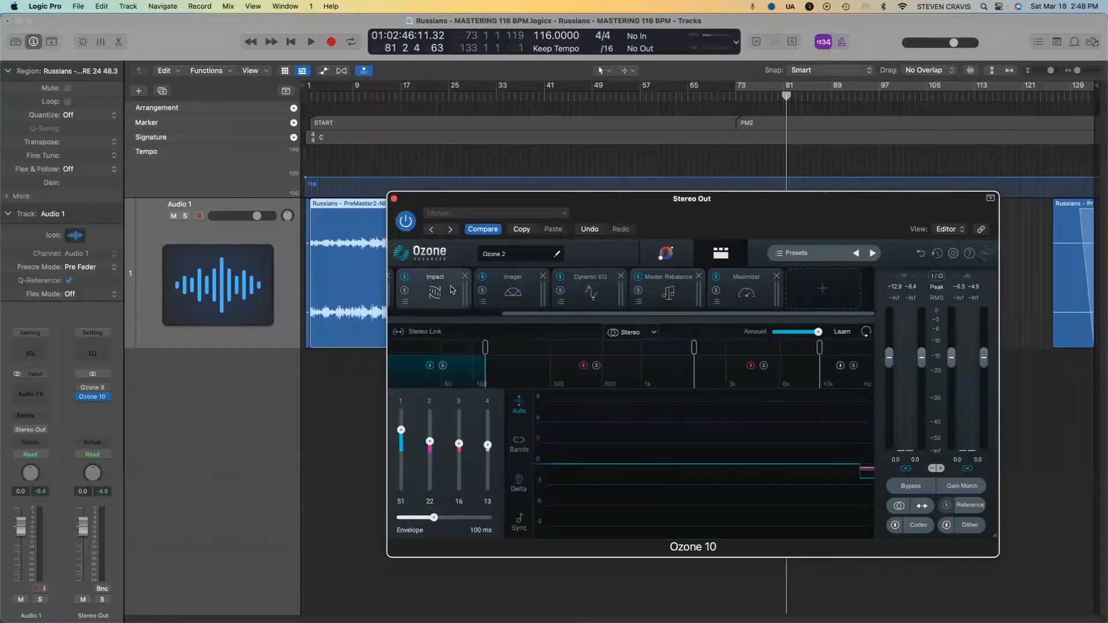
click(405, 303)
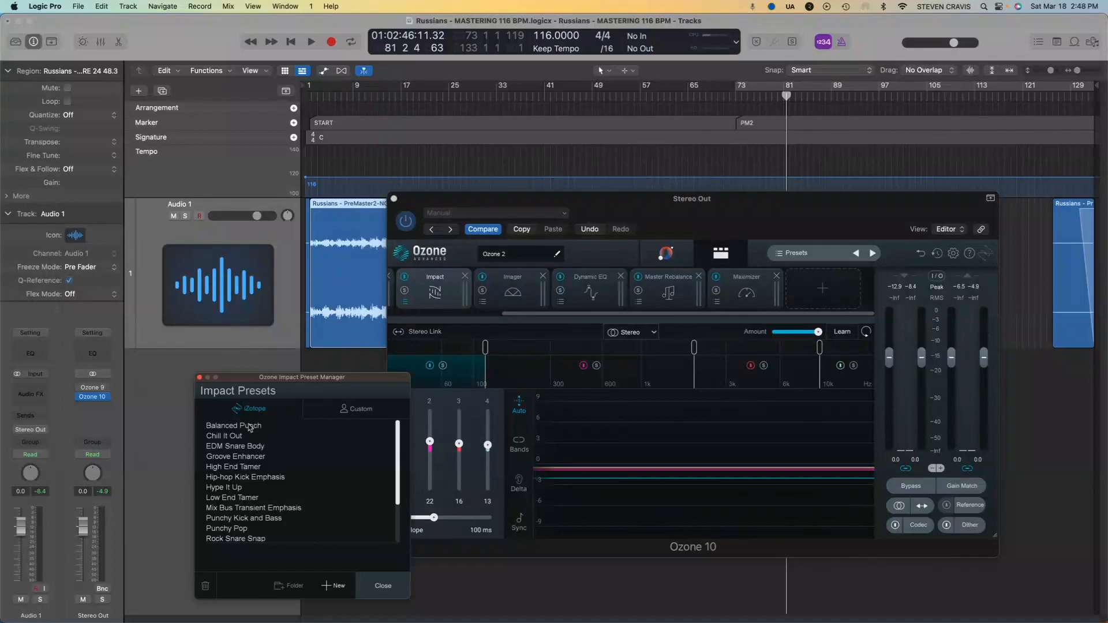
scroll(251, 460, down, 3)
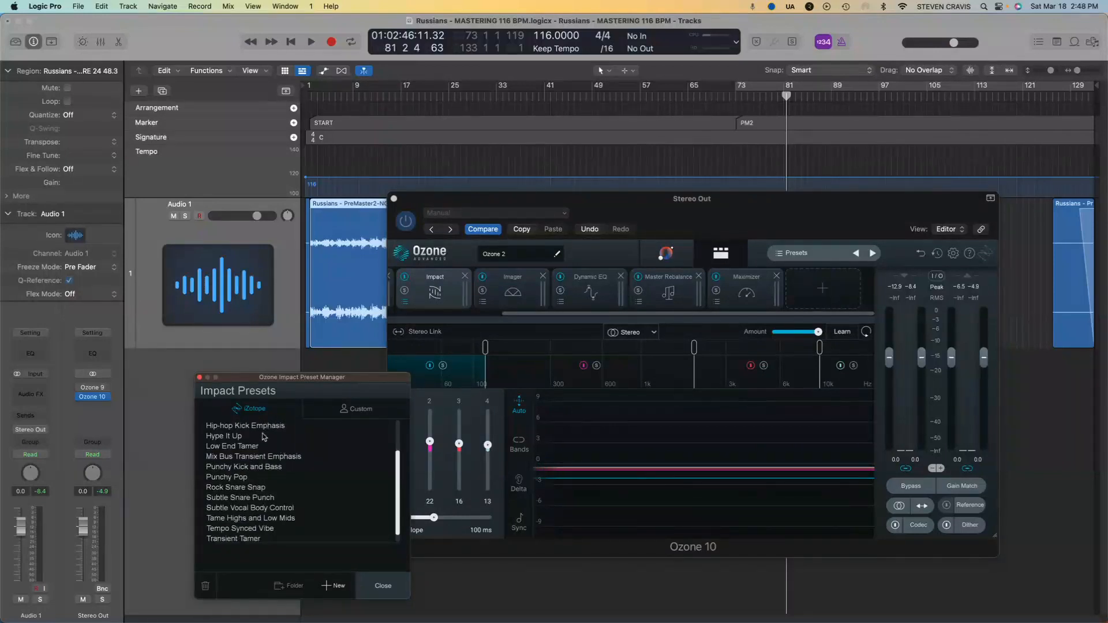
scroll(260, 490, down, 1)
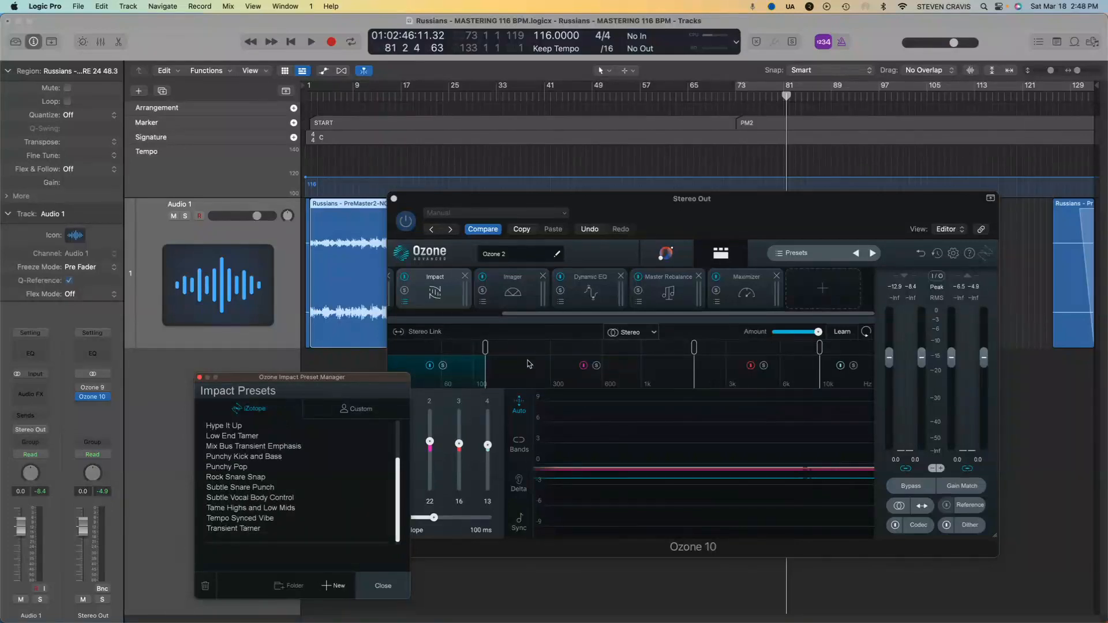
click(428, 283)
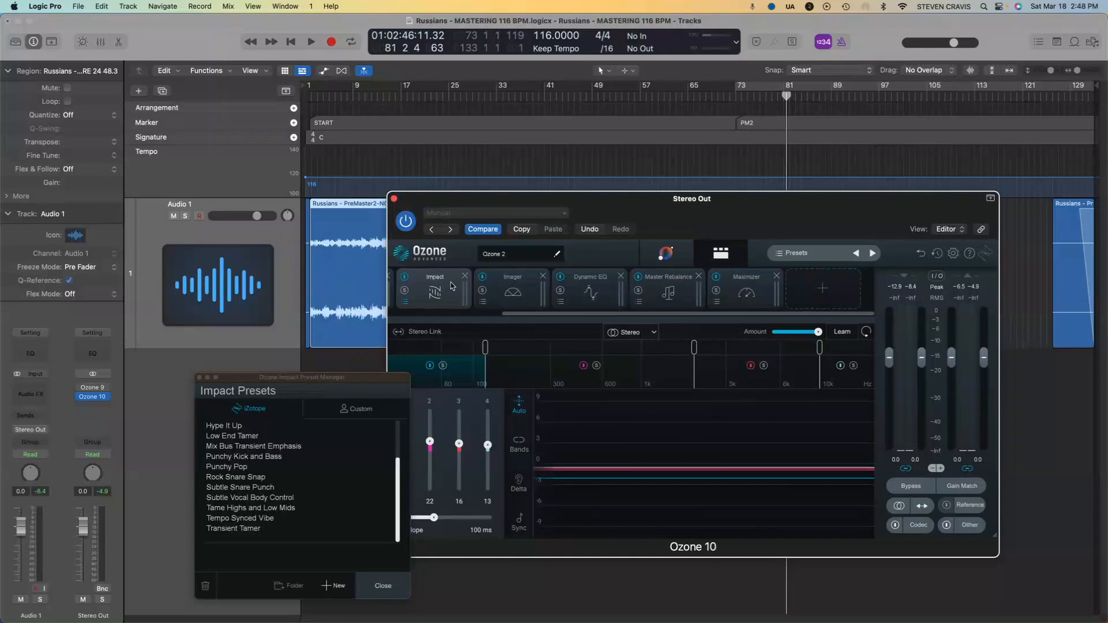
- Try the Hype It Up preset for Impact, move the preset window aside, and switch to the Punchy Pop preset
click(237, 428)
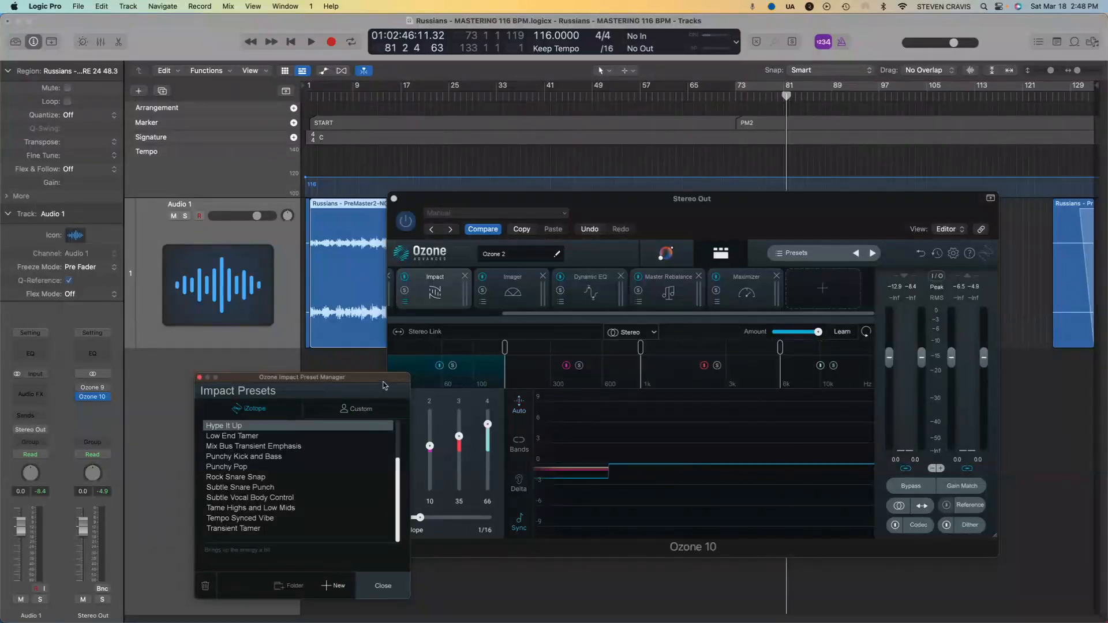
drag(382, 379, 284, 358)
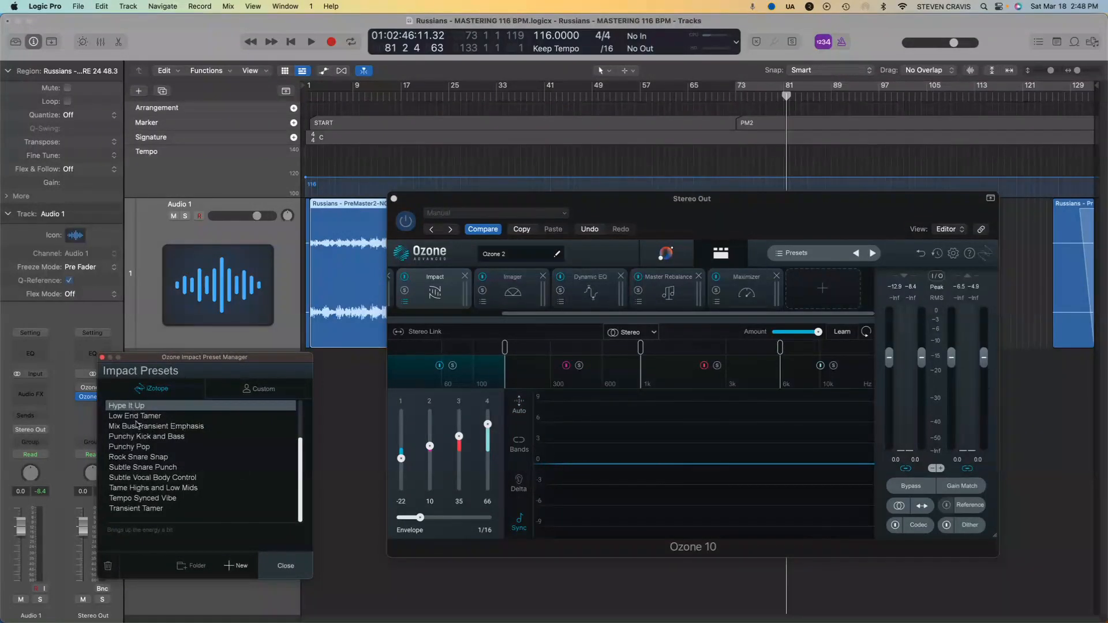
click(145, 448)
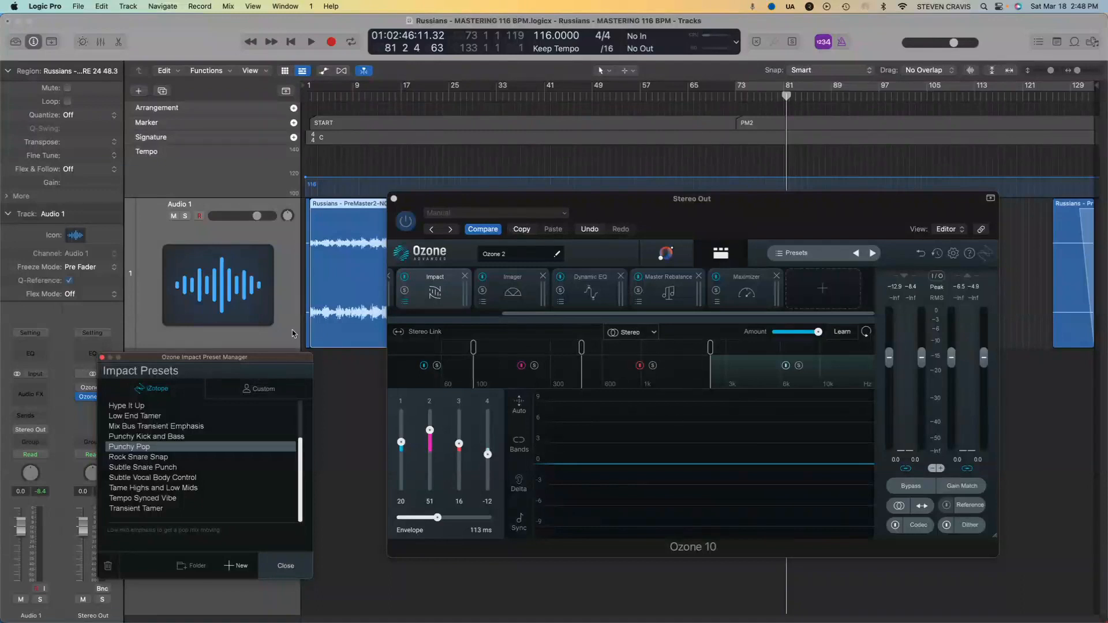
- Compare the processed and bypassed sound with Gain Match on, turn Gain Match off again, and close the Impact preset manager
click(968, 489)
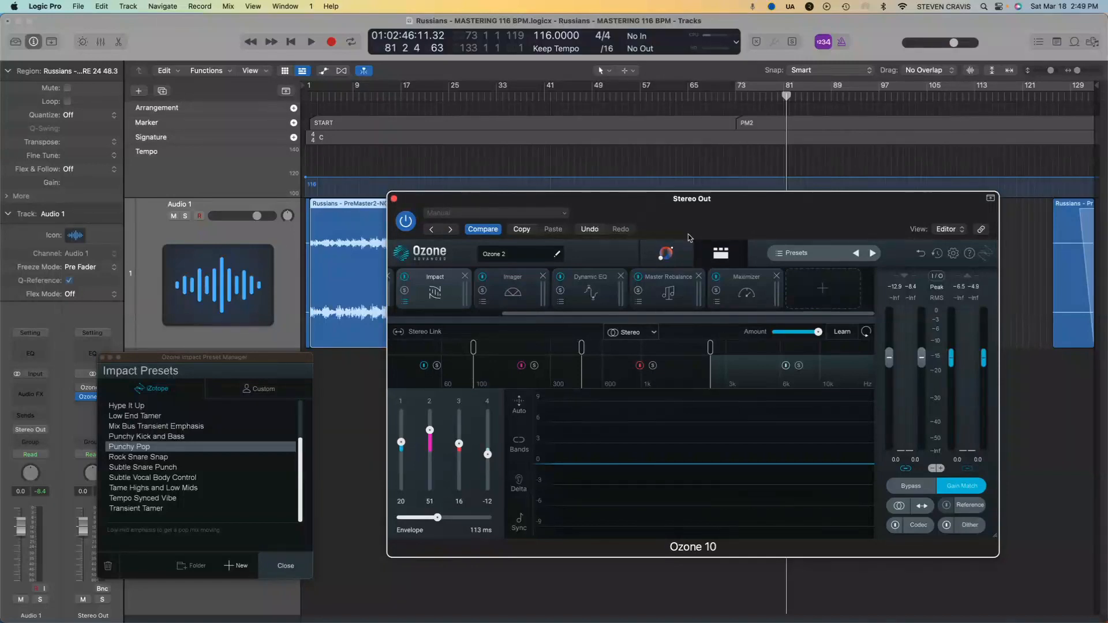
click(403, 224)
click(403, 225)
click(910, 486)
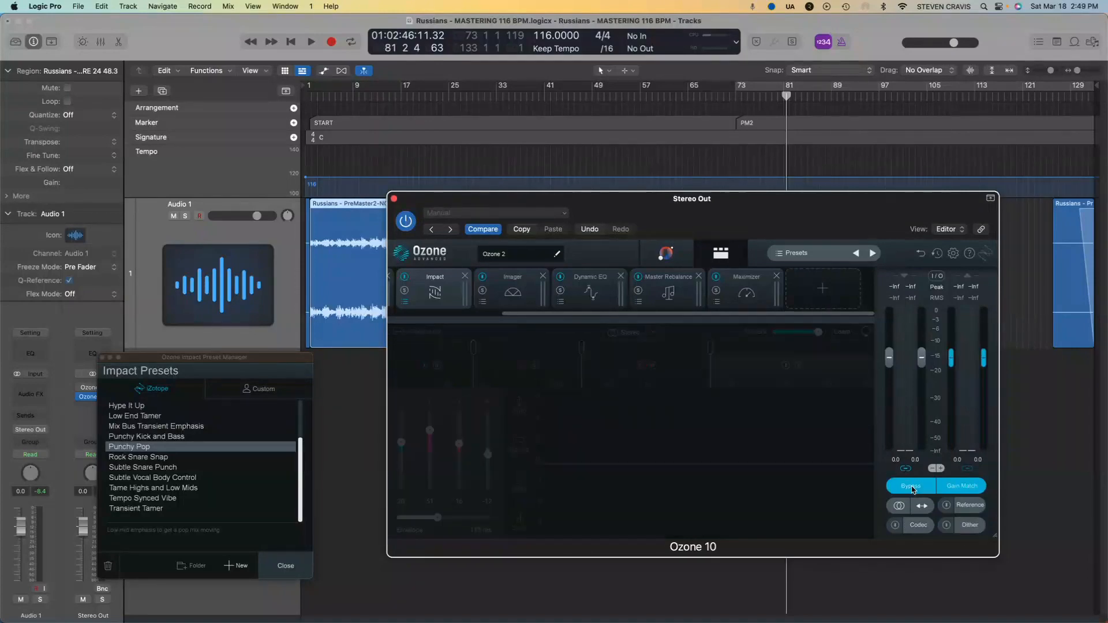
click(910, 487)
click(910, 486)
click(910, 487)
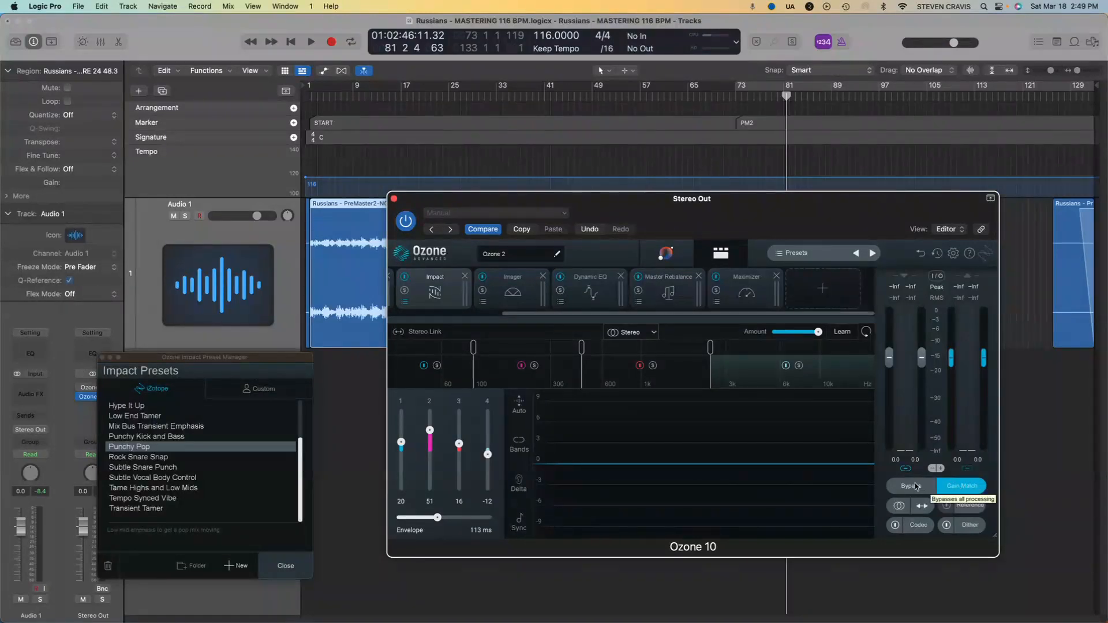
click(959, 486)
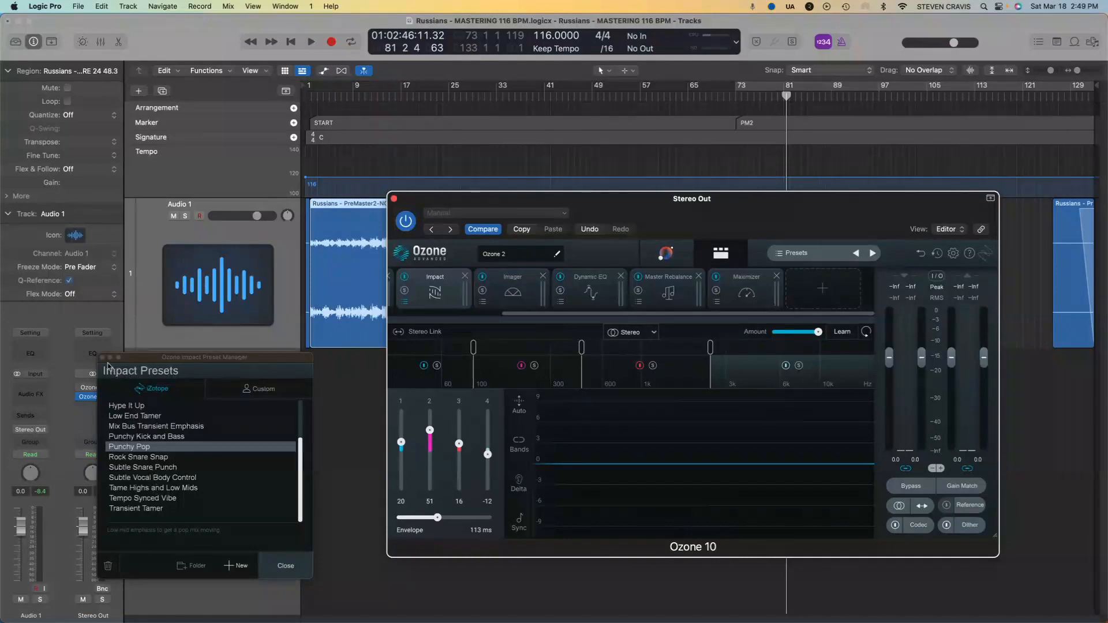
click(286, 568)
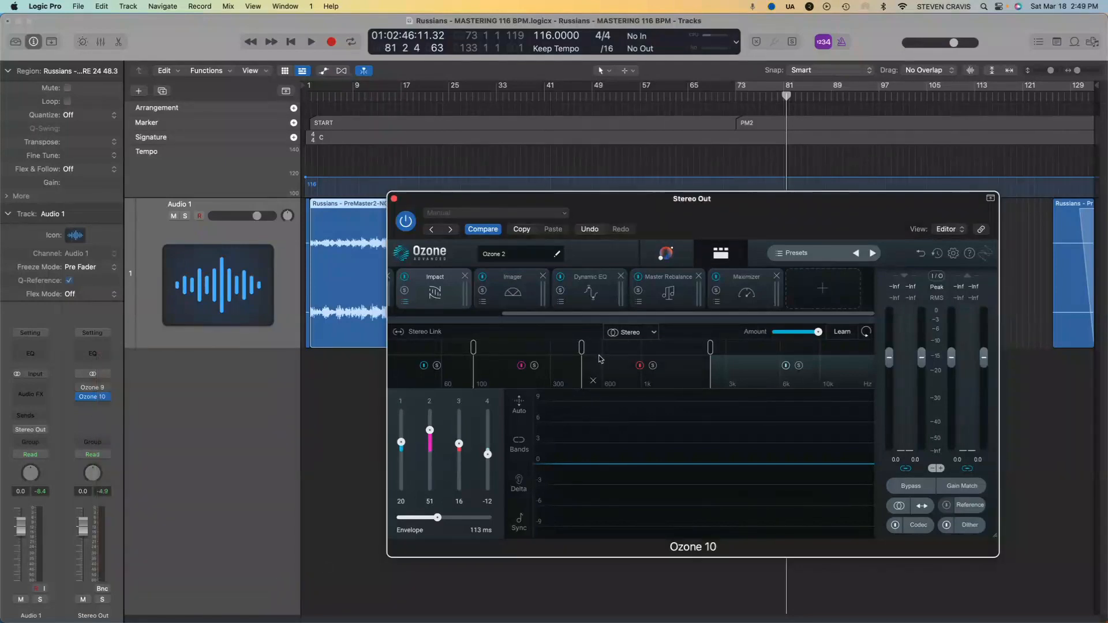
- Add an Exciter module to the chain and place it directly before the Maximizer
click(819, 288)
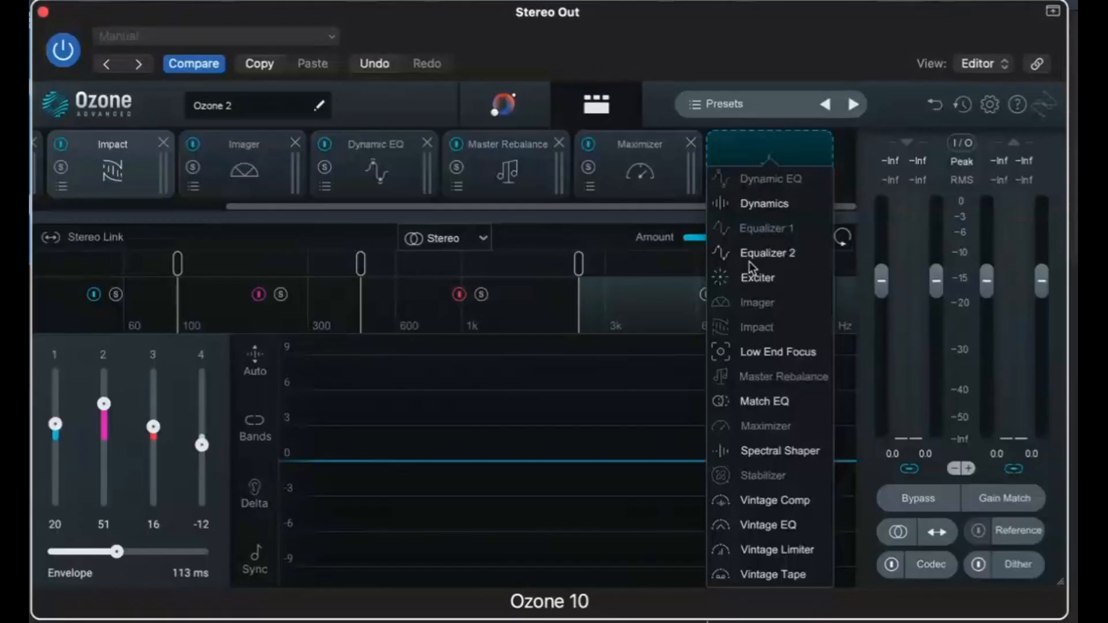
click(770, 275)
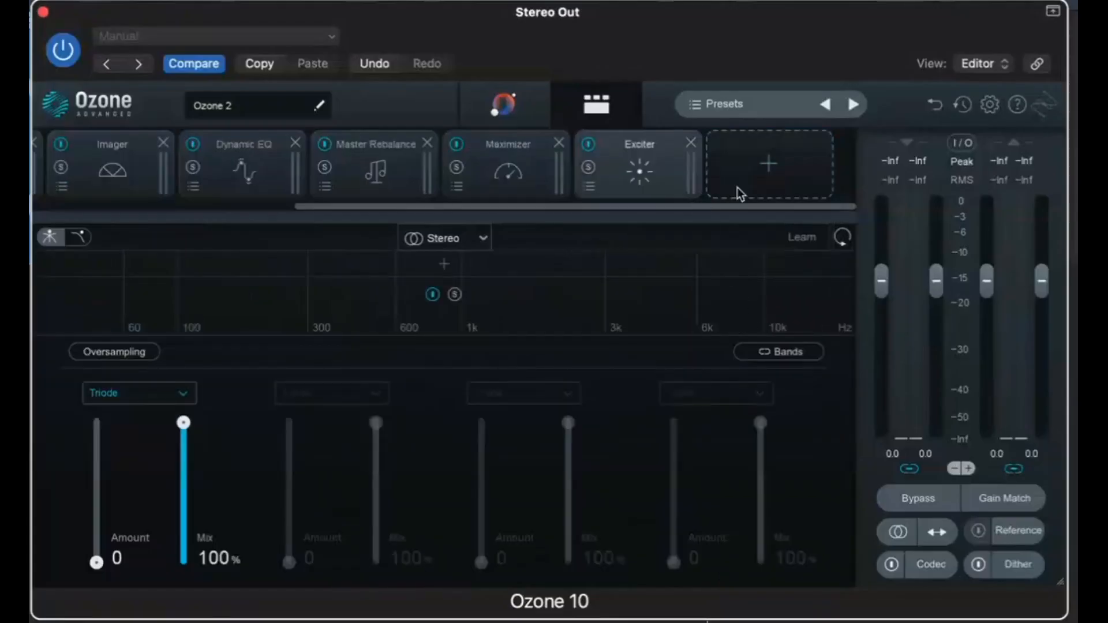
drag(673, 168, 484, 177)
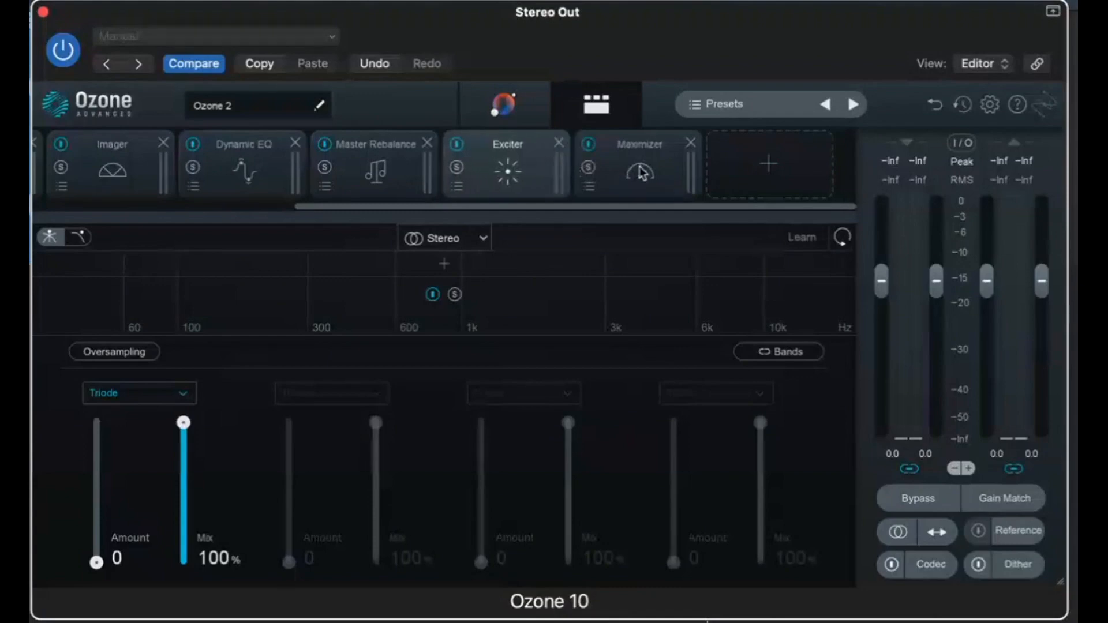
- Look through the Exciter's presets and the global preset categories, closing each preset manager
click(457, 187)
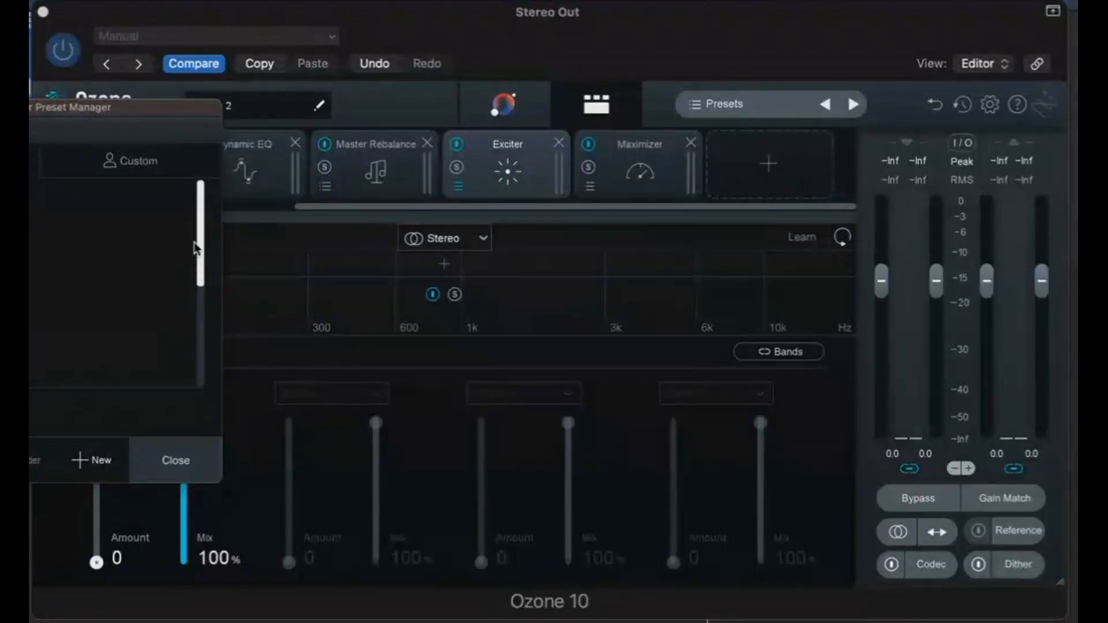
drag(200, 254, 212, 371)
click(175, 458)
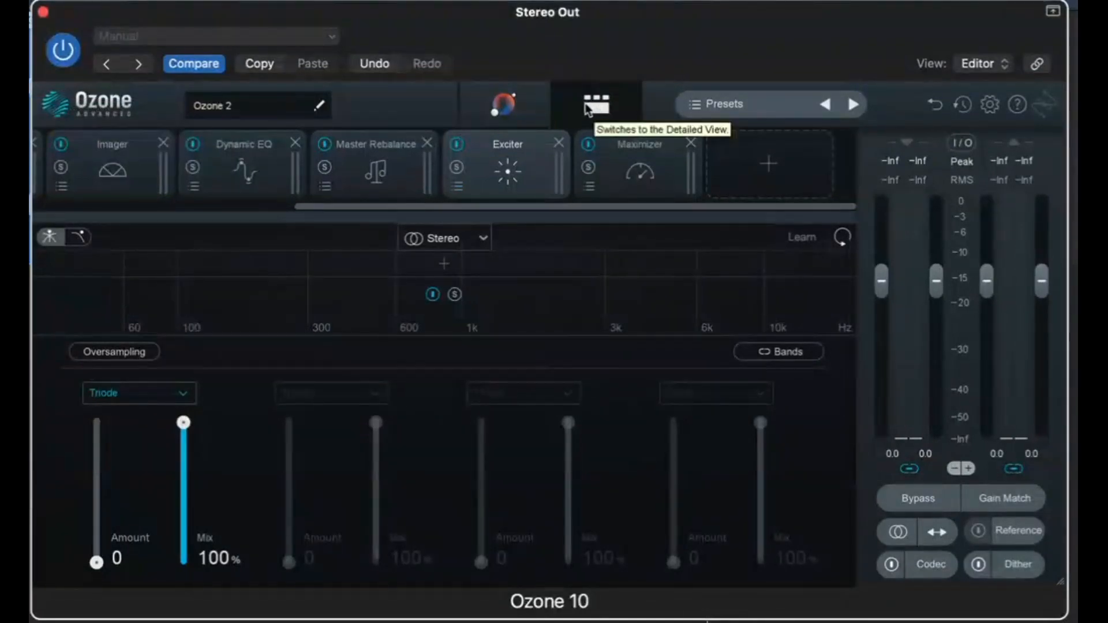
click(698, 109)
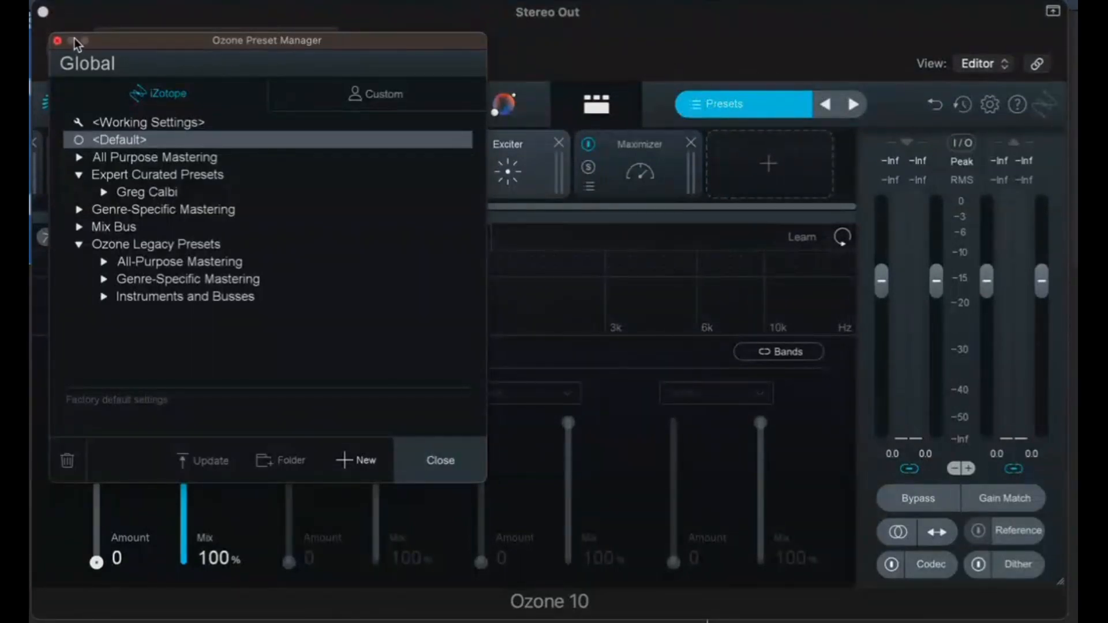
click(58, 42)
- Place the playhead at bar 73 and start Relearn in the assistant view
click(496, 101)
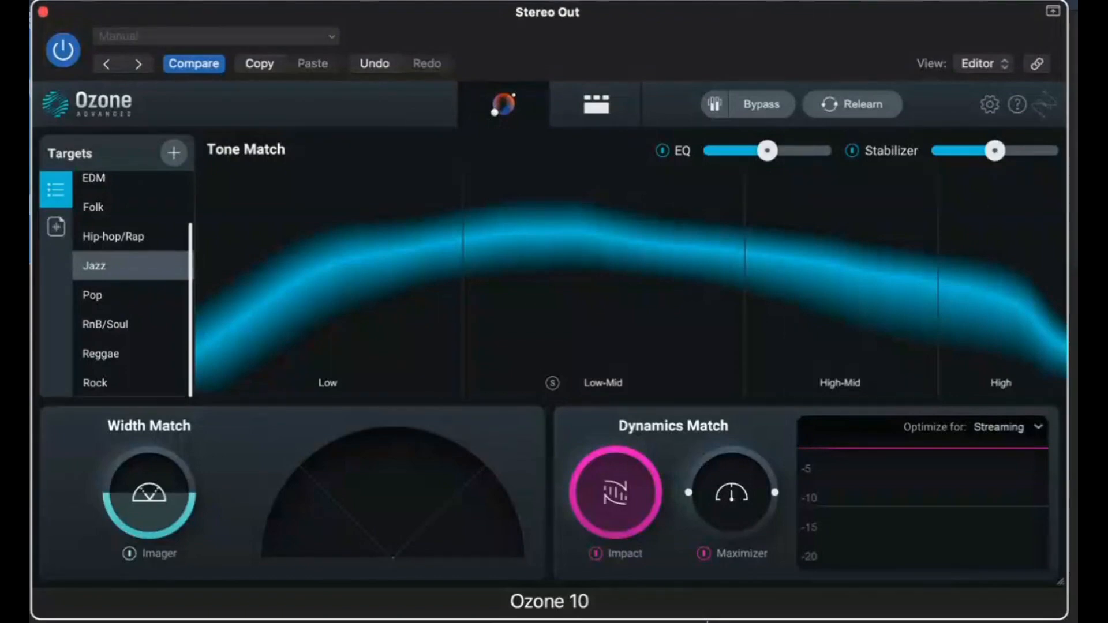
drag(497, 26, 458, 8)
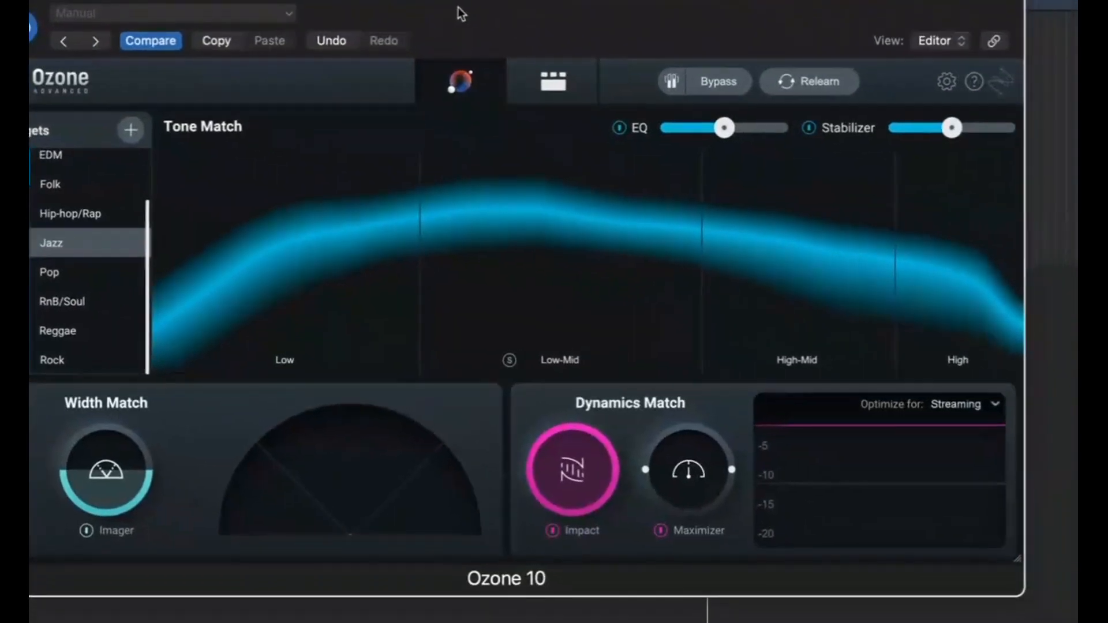
drag(614, 4, 628, 66)
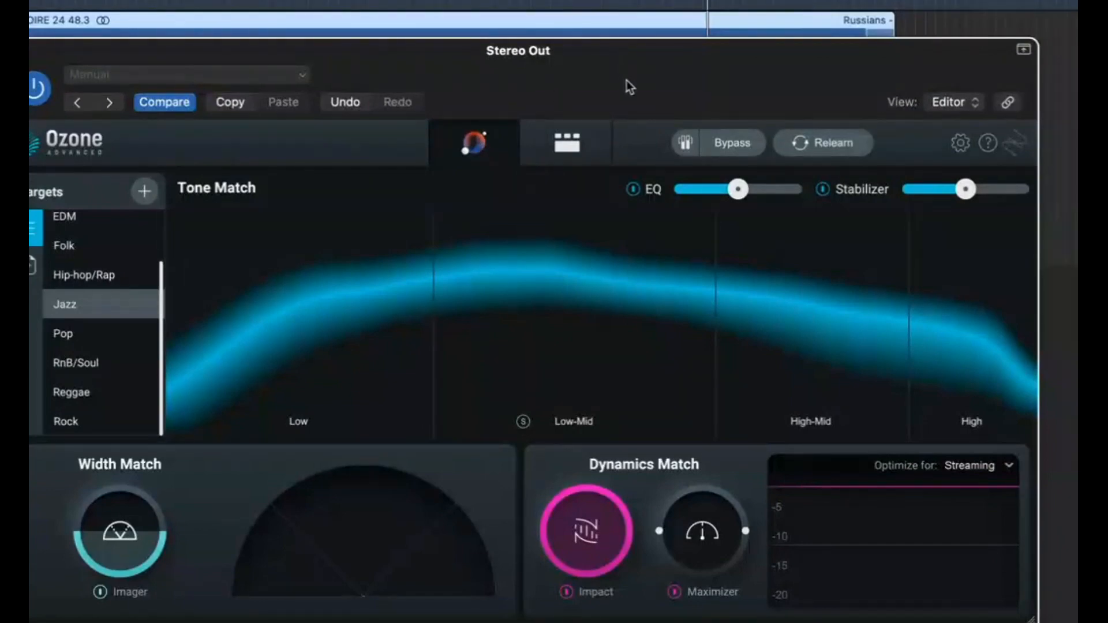
click(621, 3)
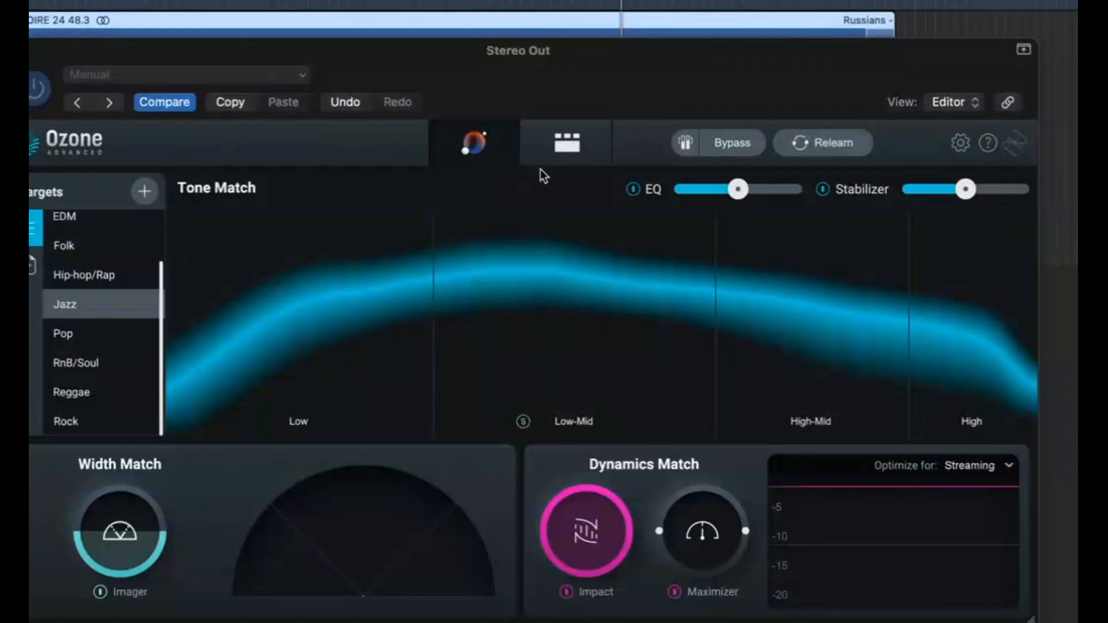
click(567, 143)
click(474, 143)
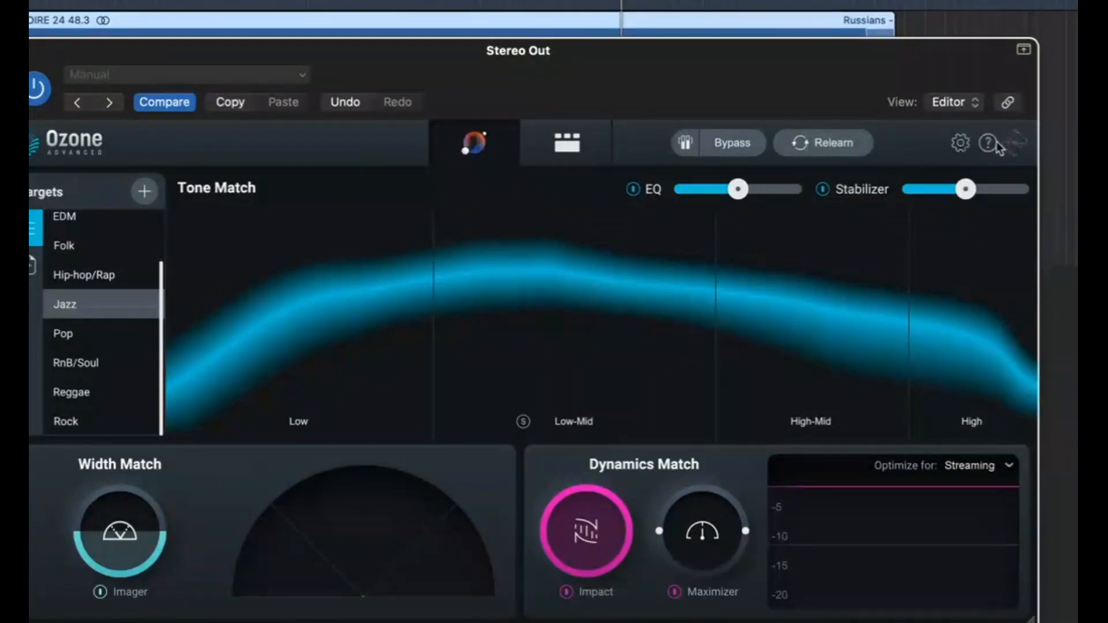
click(800, 145)
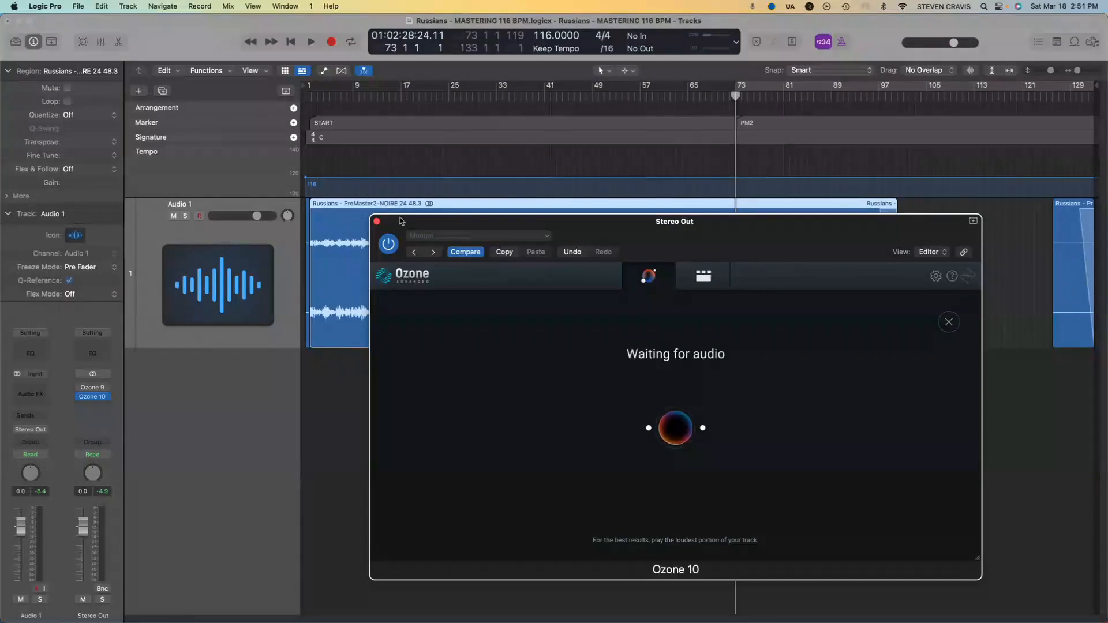
- Return to the detailed module view and load the General Clarity global preset from Greg Calbi's Expert Curated Presets
click(704, 276)
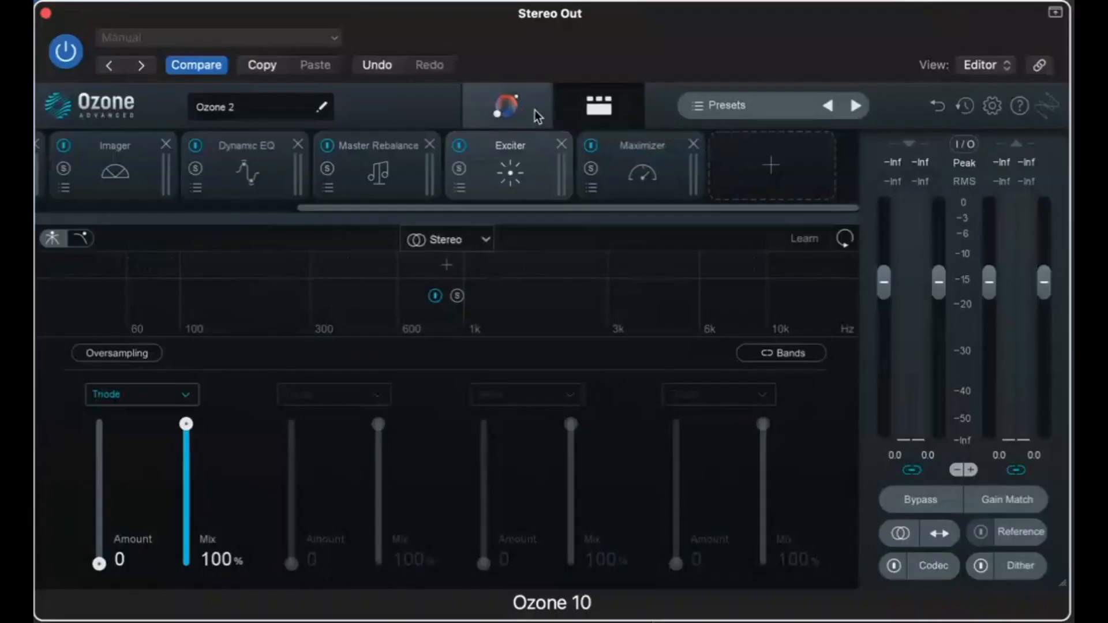
click(697, 105)
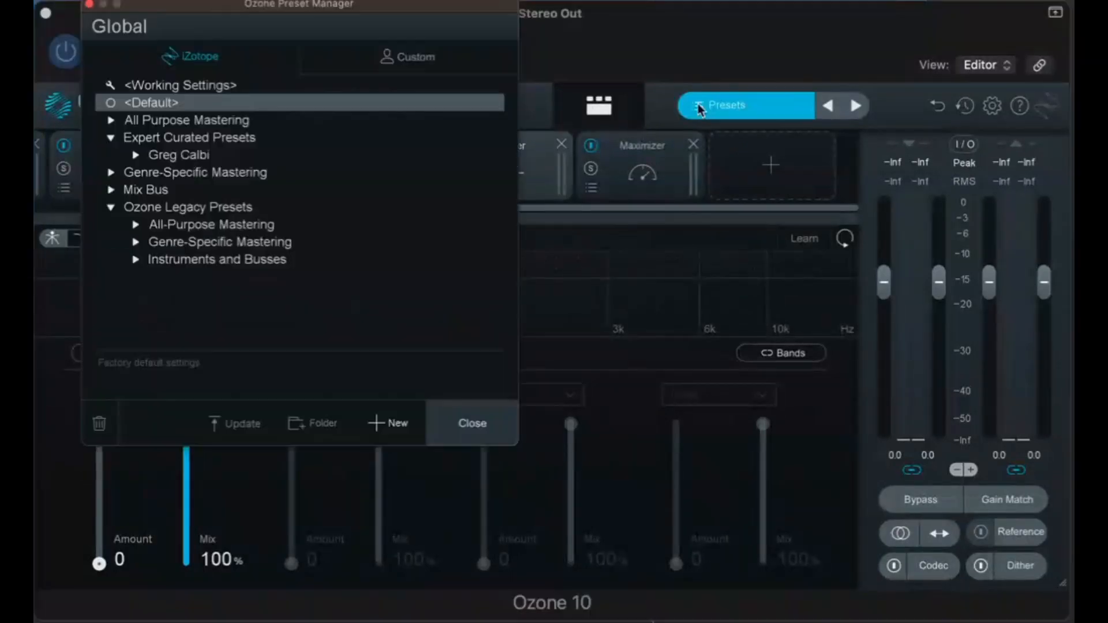
click(136, 154)
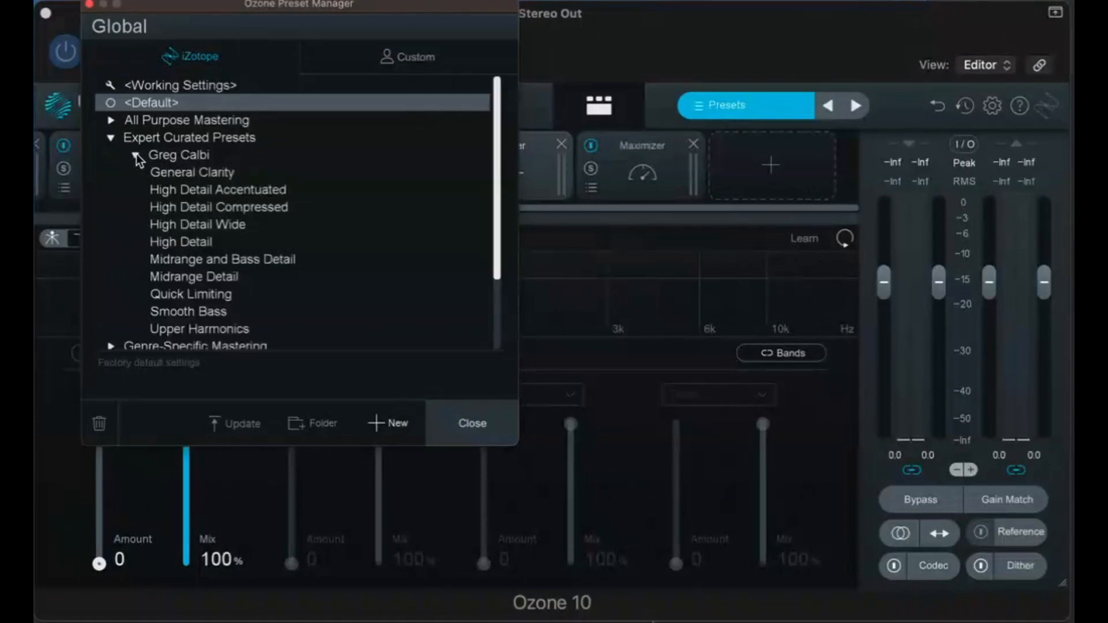
click(136, 154)
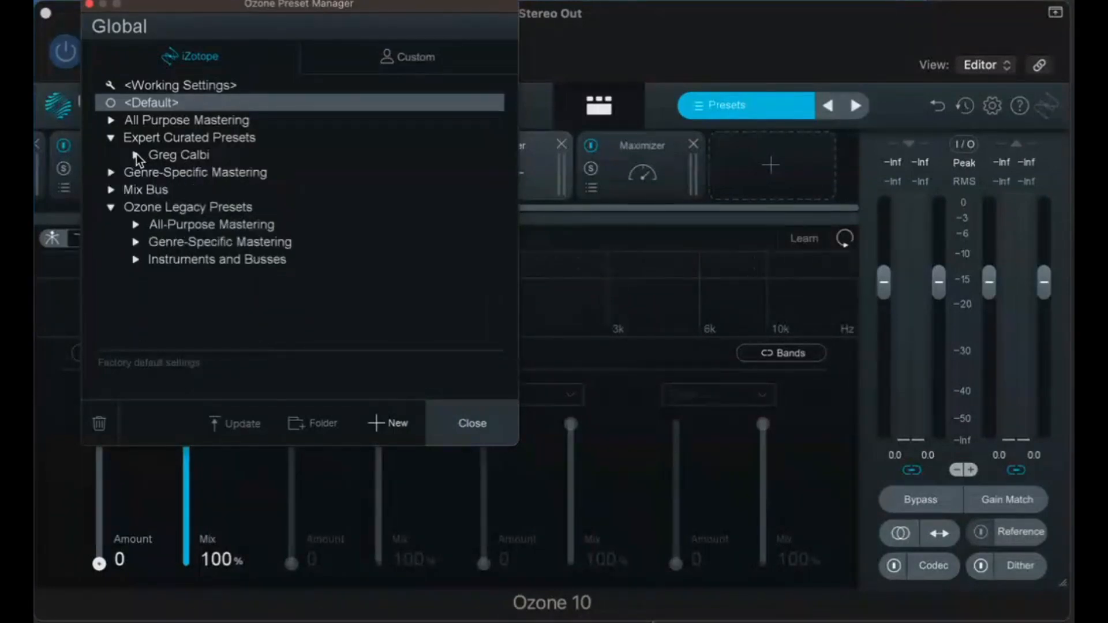
click(136, 154)
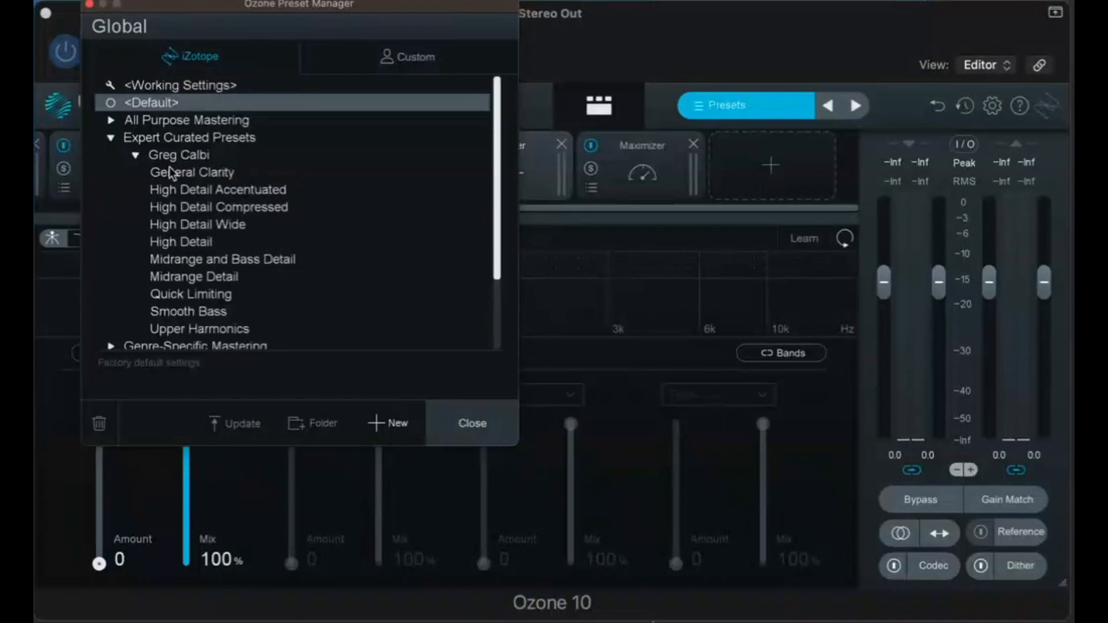
click(217, 173)
click(469, 423)
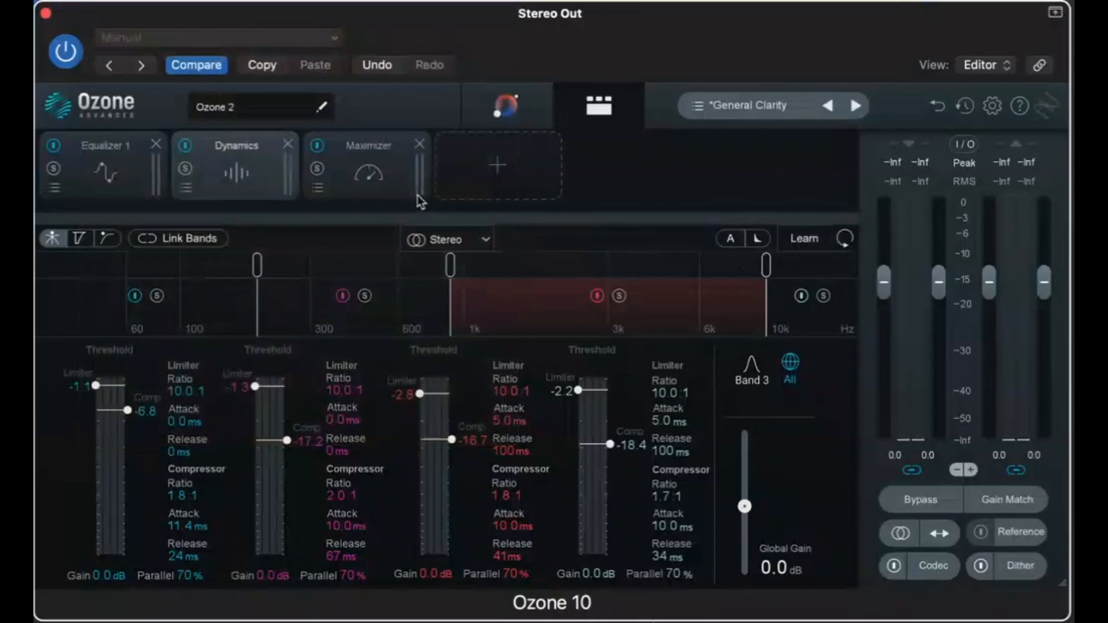
- Examine the Equalizer 1, Dynamics and Maximizer settings of the General Clarity preset
click(71, 155)
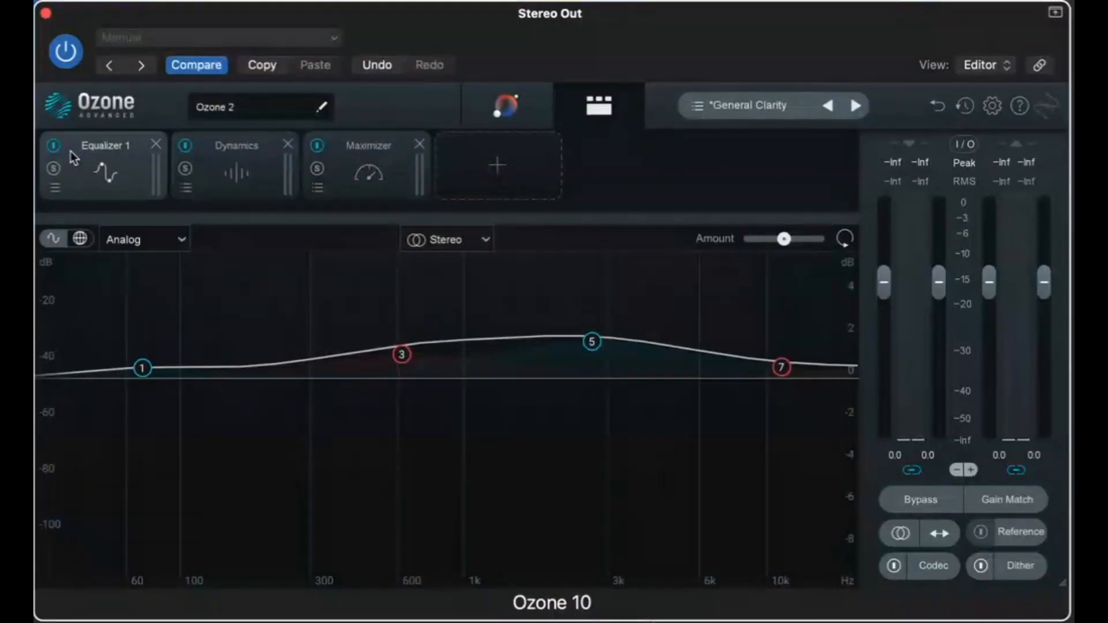
click(266, 164)
click(378, 161)
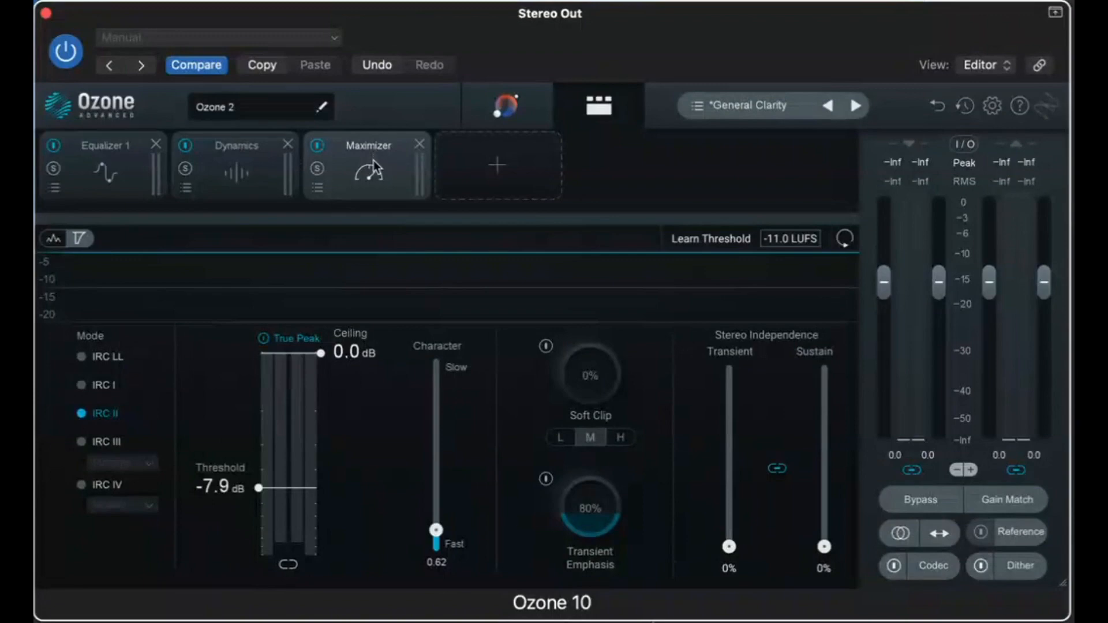
- Play the track and try the High Detail Accentuated and High Detail Compressed global presets, leaving High Detail Compressed loaded
click(698, 105)
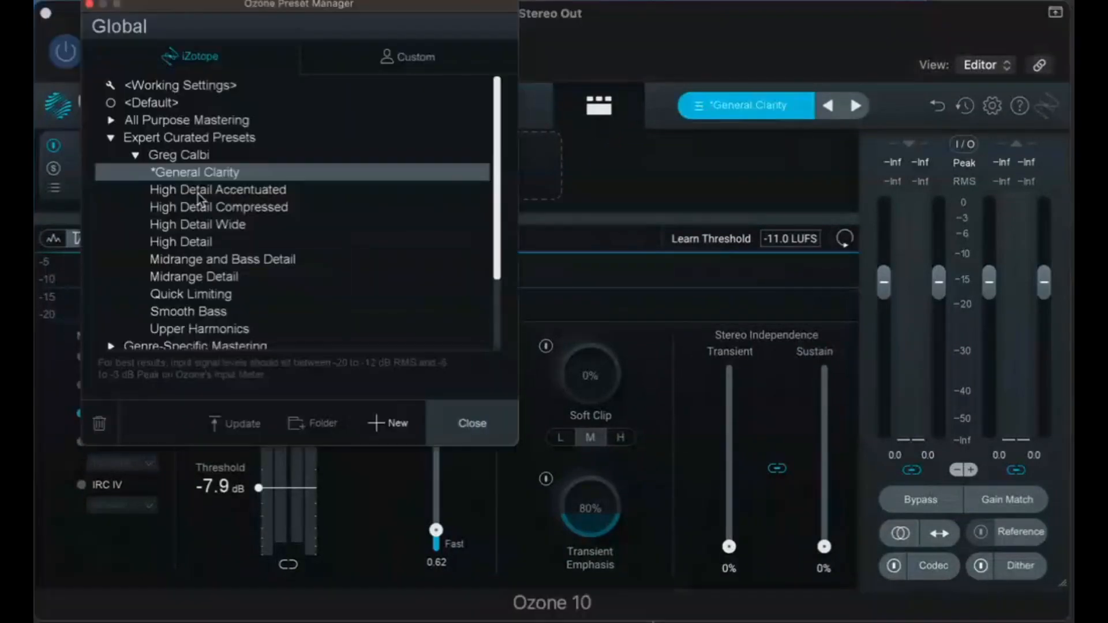
click(97, 622)
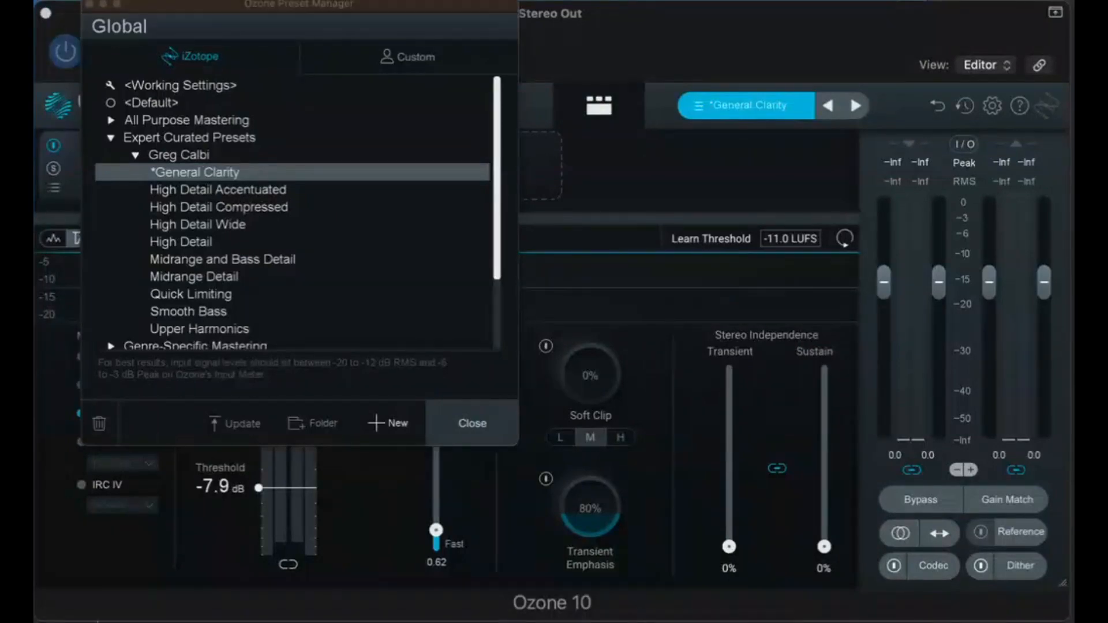
key(space)
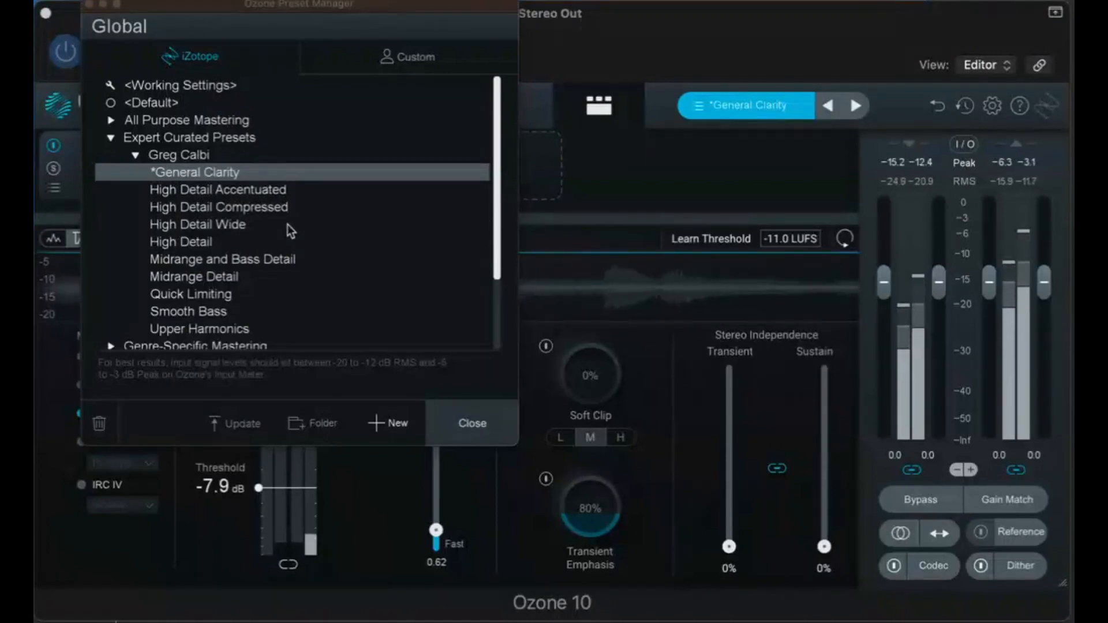
click(252, 189)
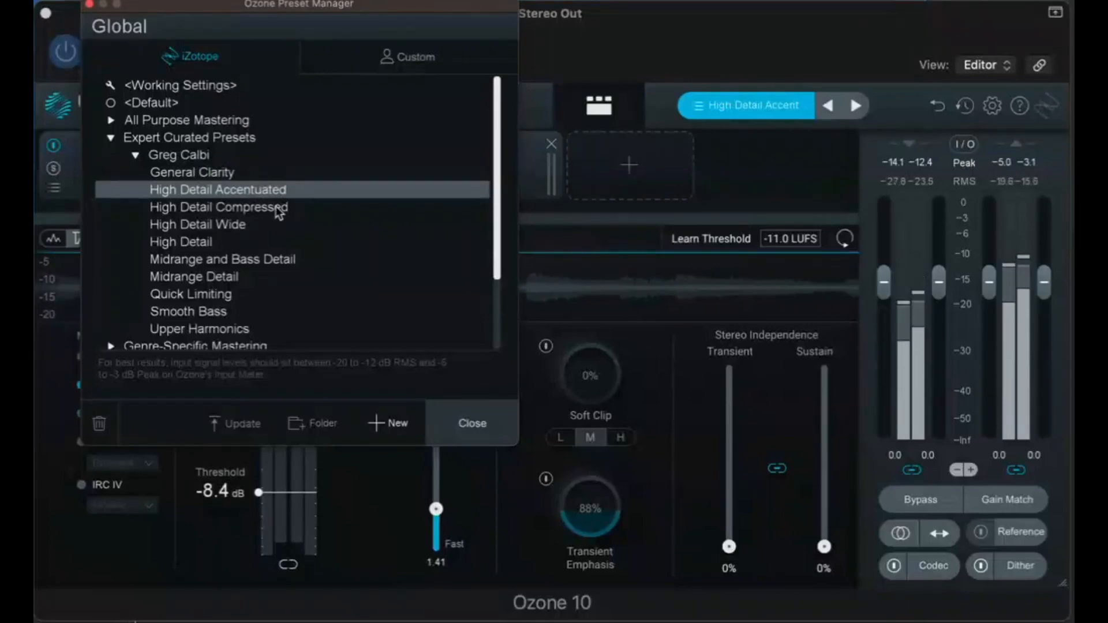
click(279, 208)
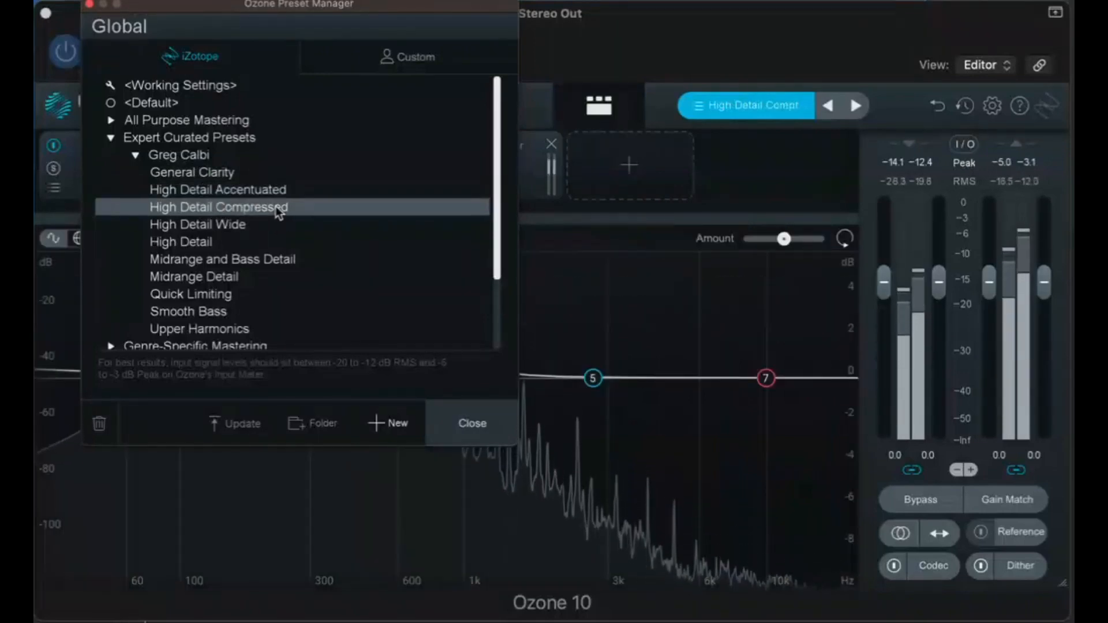
- Load the Center Channel Energy global preset from the Mix Bus presets
scroll(494, 209, down, 3)
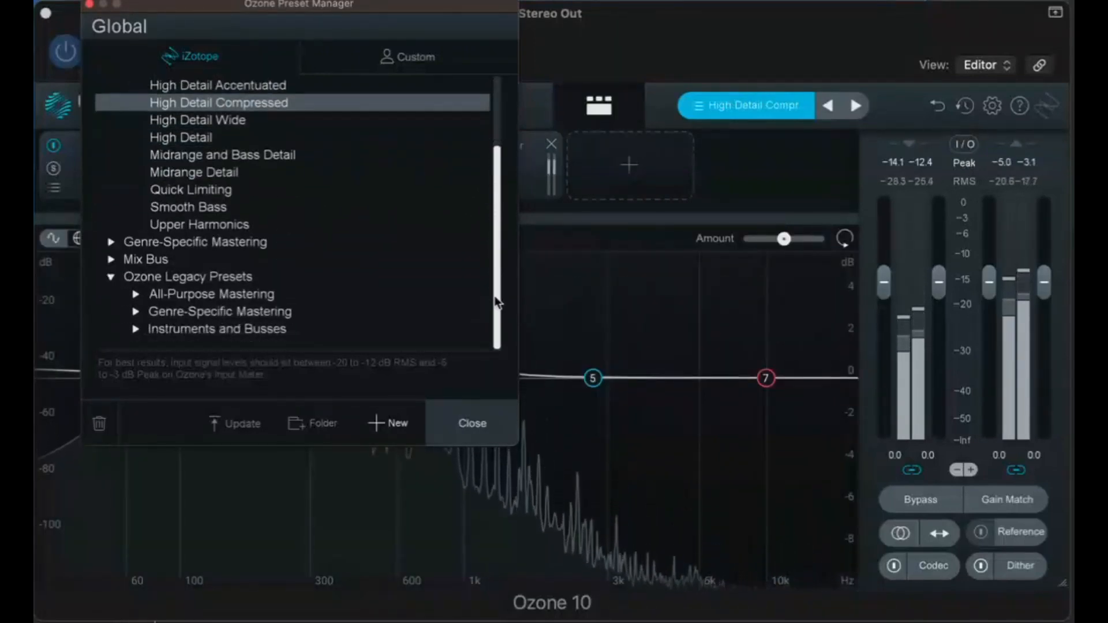
click(112, 259)
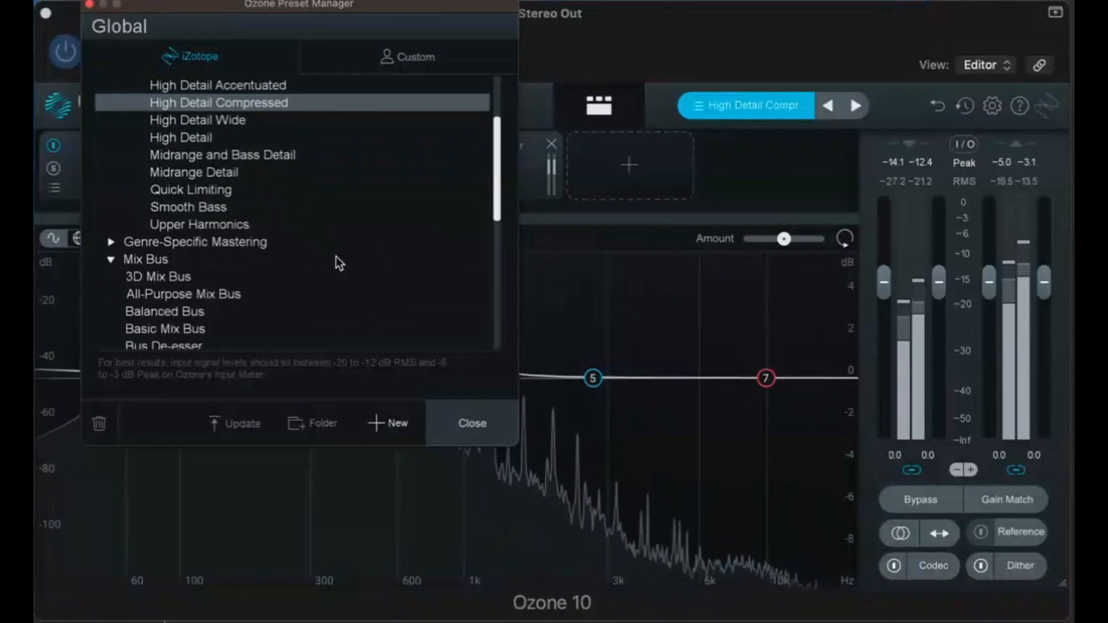
drag(495, 197, 501, 266)
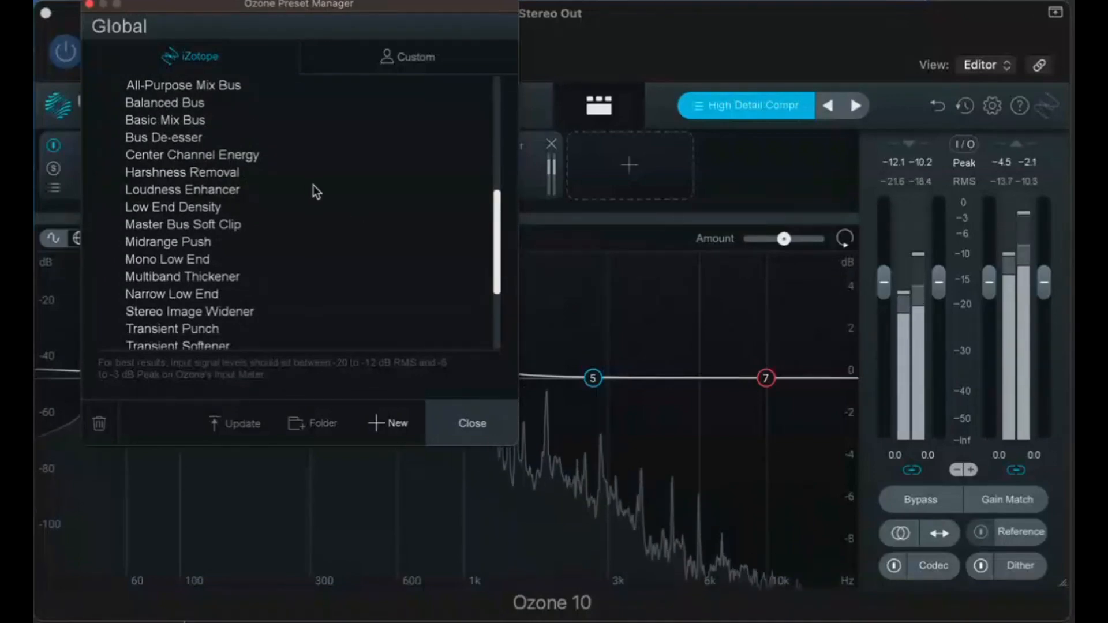
click(247, 153)
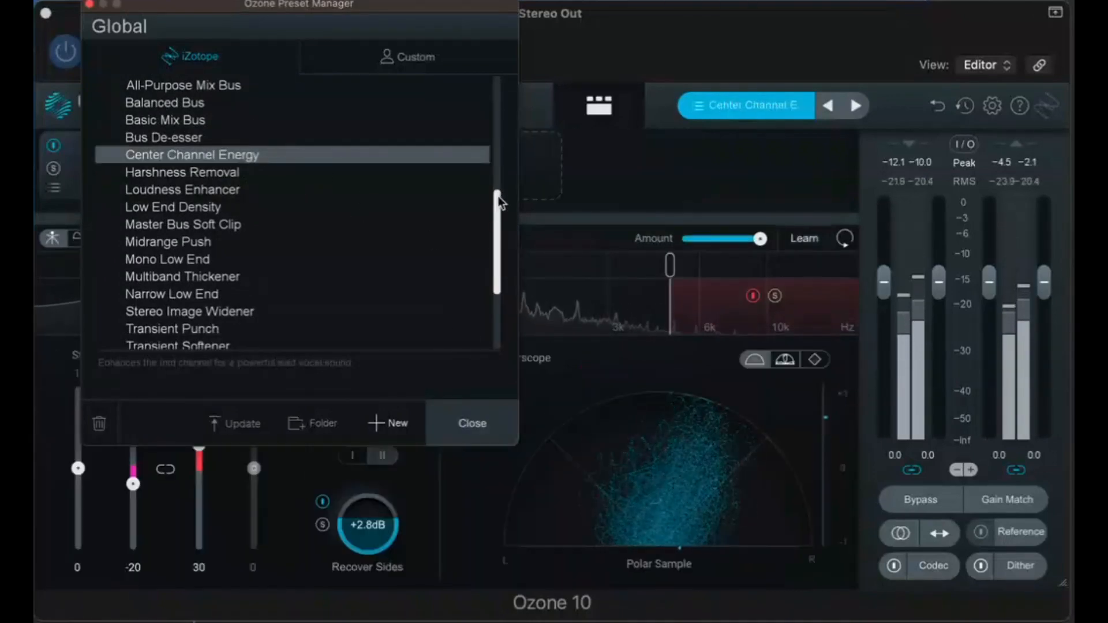
- Load the Added Warmth global preset from the All-Purpose Mastering group of the Ozone Legacy Presets and close the preset manager
drag(497, 196, 501, 306)
click(137, 295)
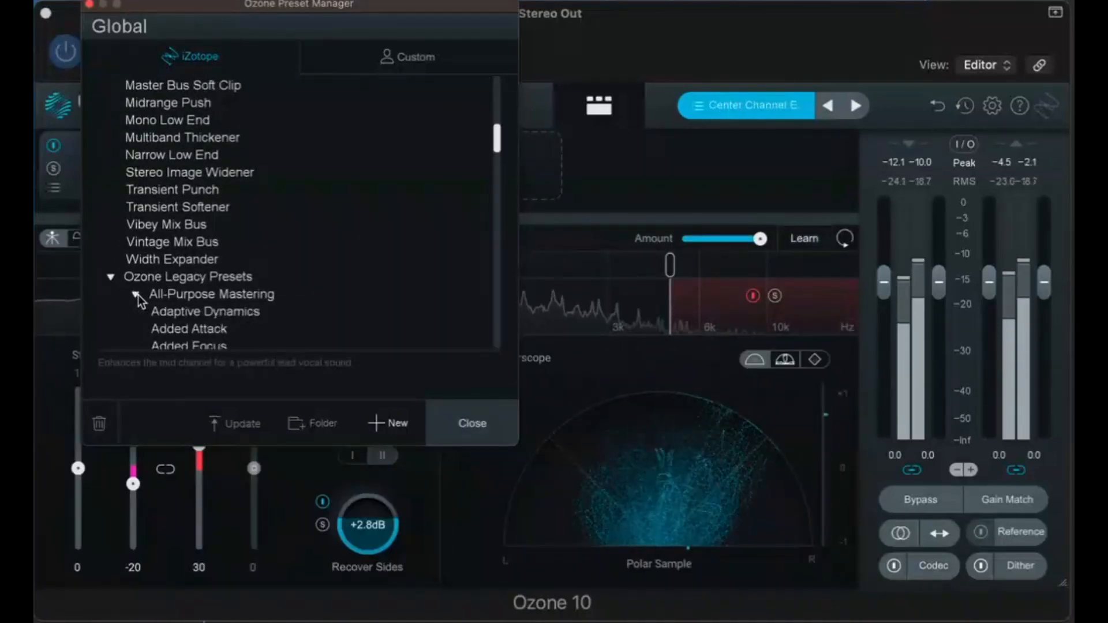
click(137, 295)
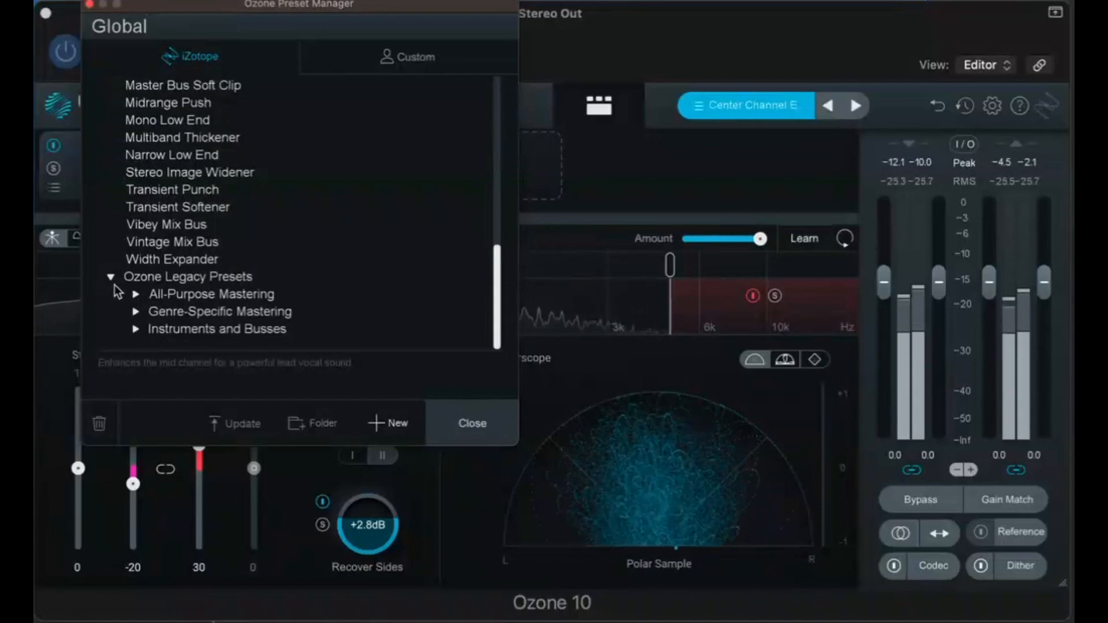
click(208, 279)
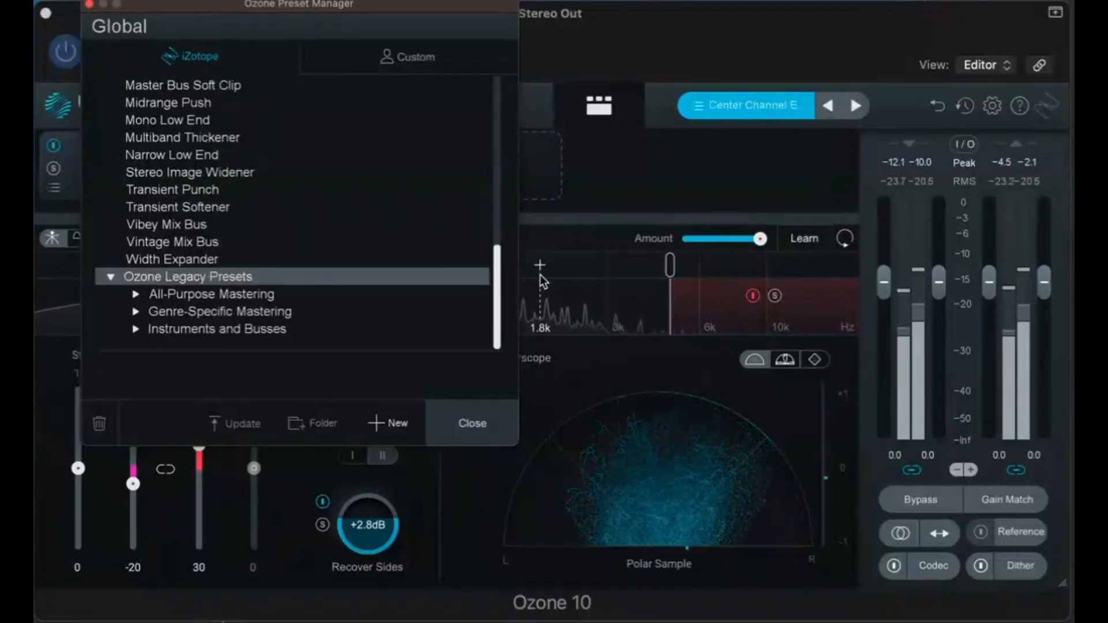
click(134, 296)
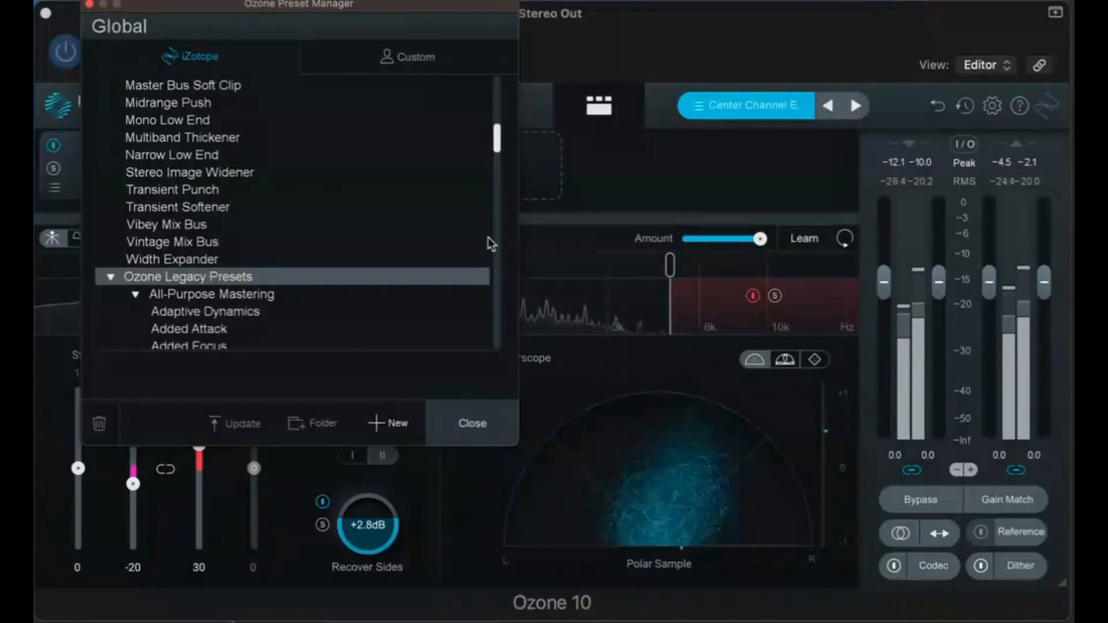
mouse_move(500, 148)
mouse_down()
mouse_move(496, 172)
mouse_move(495, 159)
mouse_up()
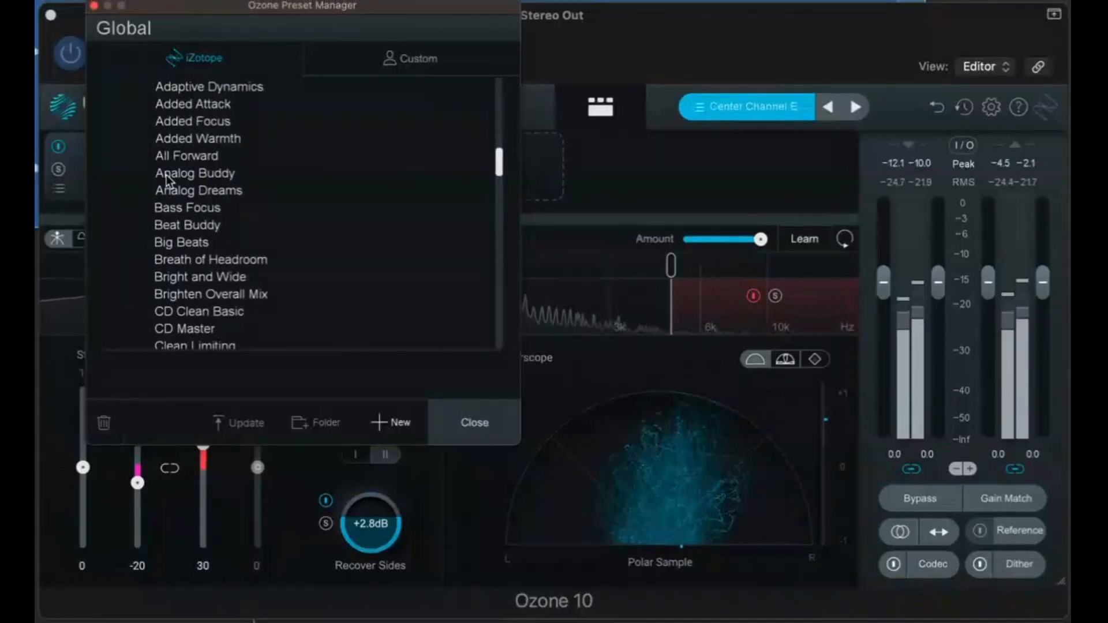
click(178, 142)
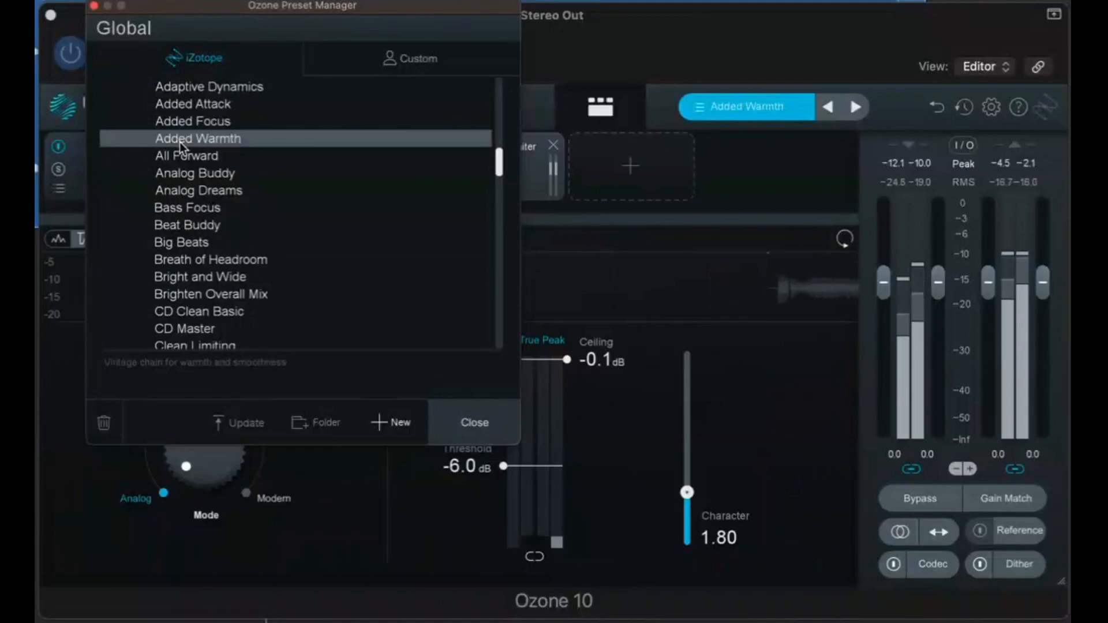
click(490, 425)
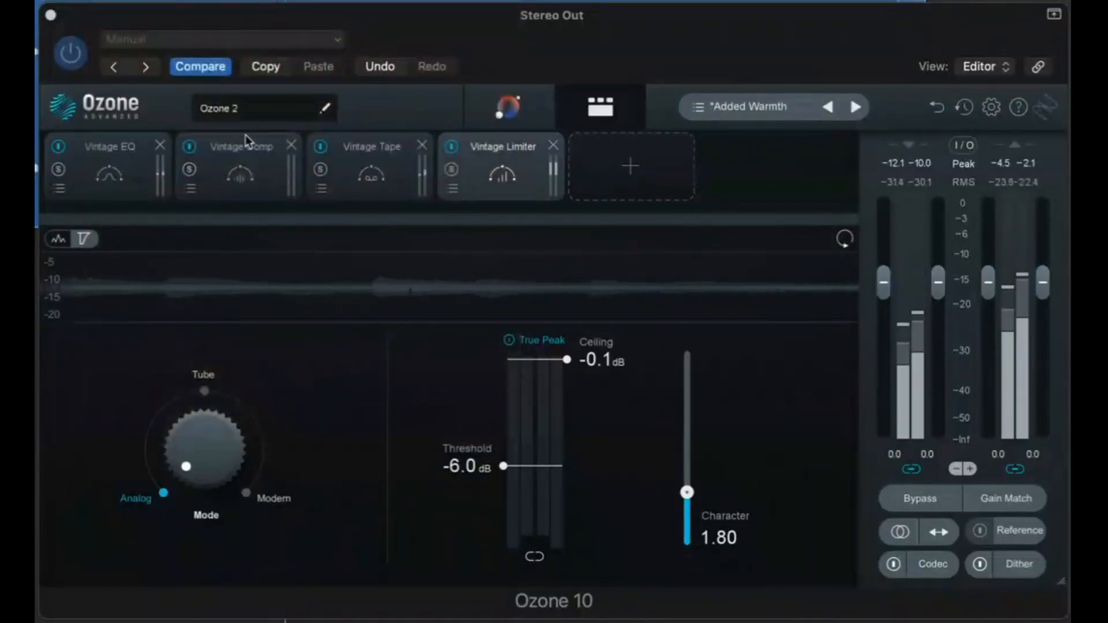
- Examine the Vintage EQ, Vintage Comp, Vintage Tape and Vintage Limiter settings of the Added Warmth preset, ending in the detailed module view
click(82, 161)
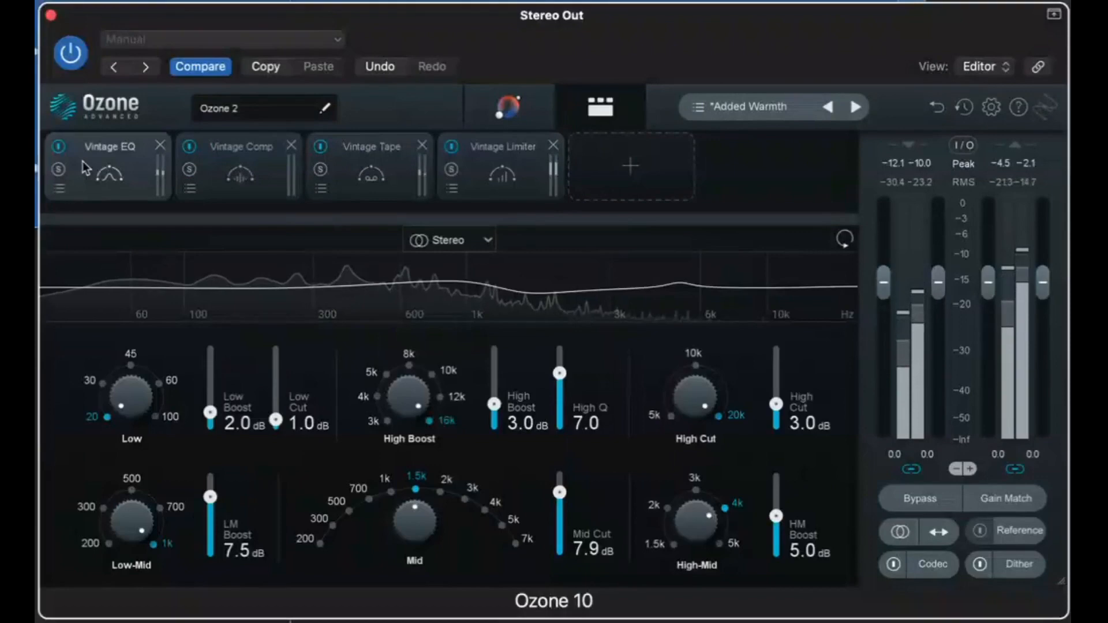
click(257, 155)
click(372, 170)
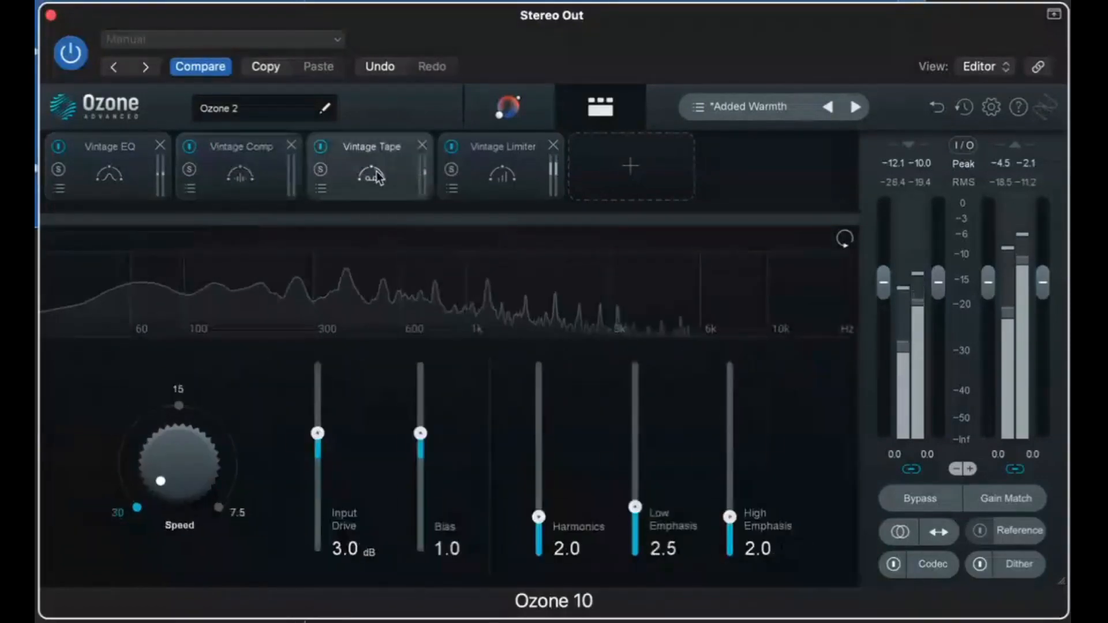
click(502, 180)
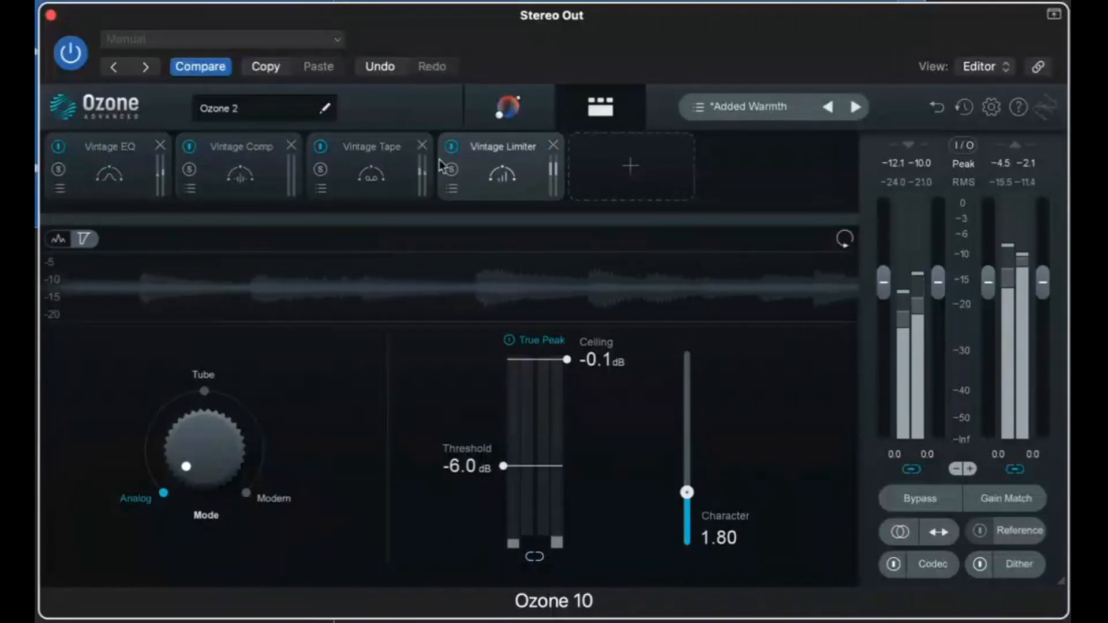
click(341, 163)
click(234, 158)
click(136, 156)
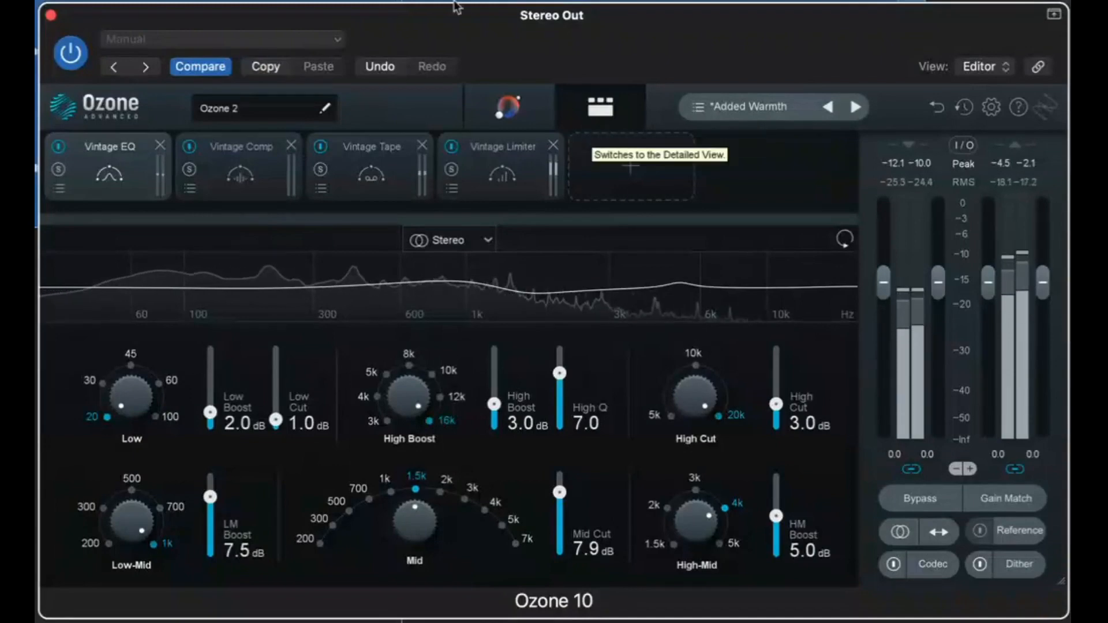
click(519, 107)
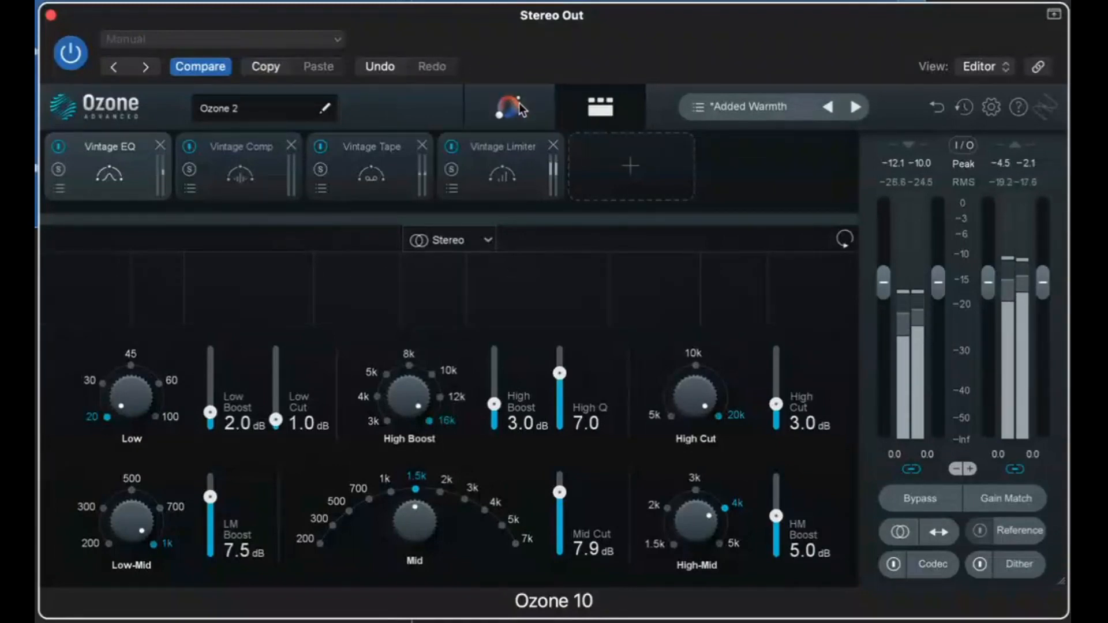
click(600, 106)
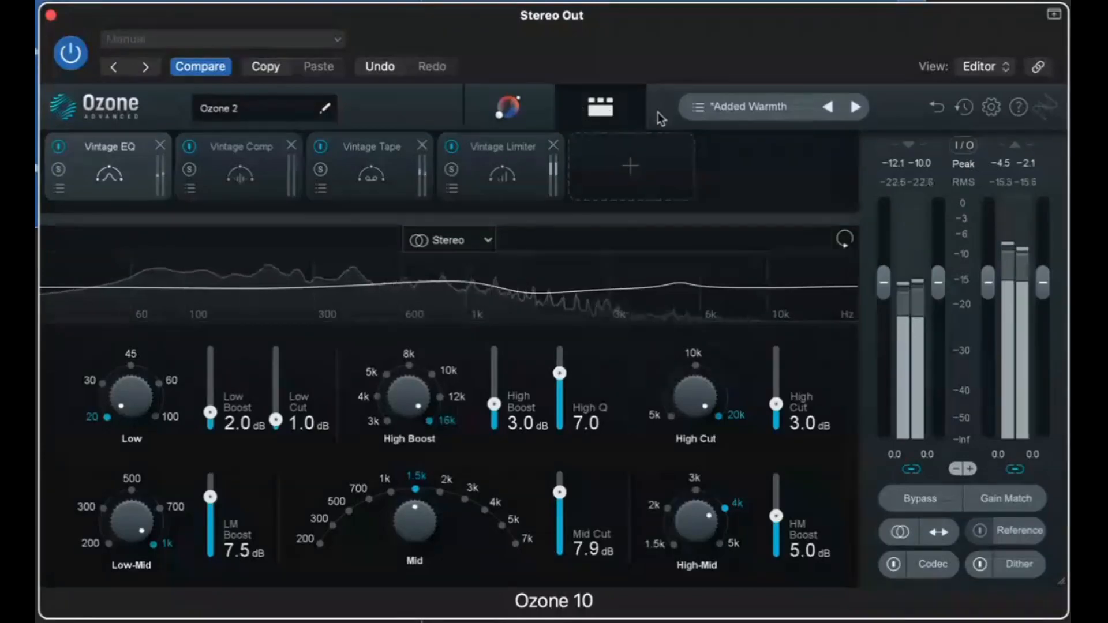
- Cycle through the neighbouring legacy presets from Adaptive Dynamics to All Forward, leaving Analog Buddy loaded with the preset manager closed
click(827, 106)
click(828, 107)
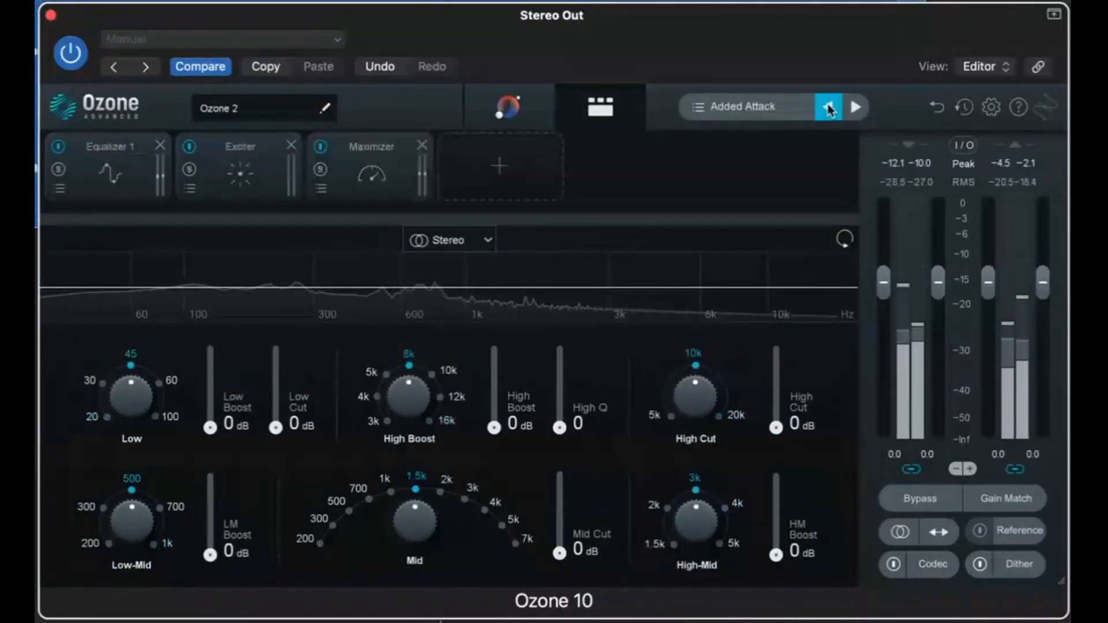
click(828, 107)
click(703, 106)
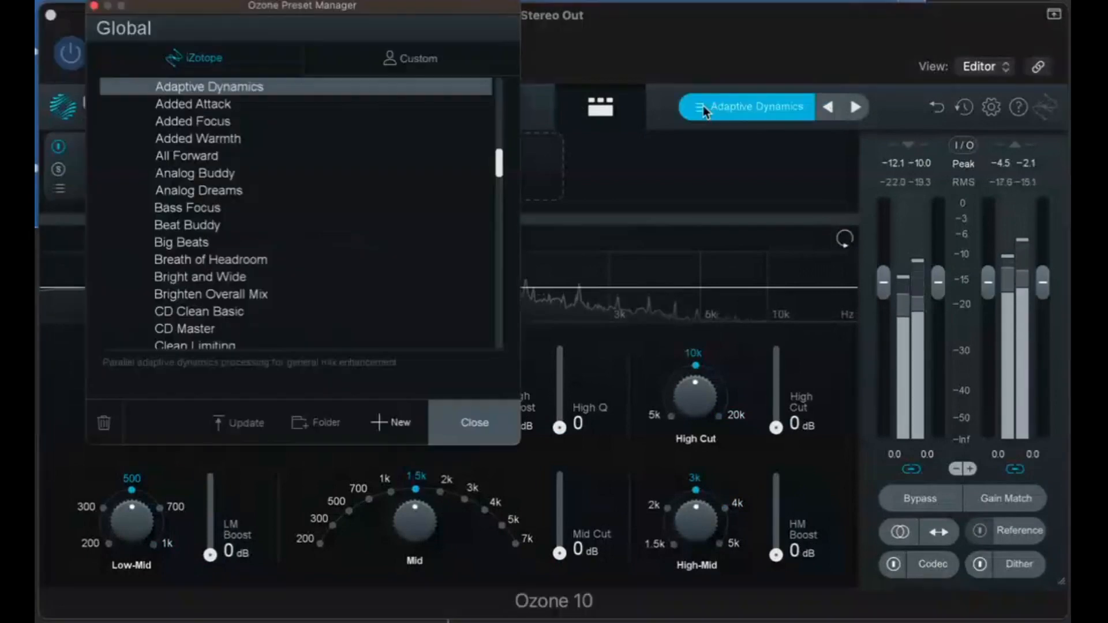
click(858, 107)
click(859, 107)
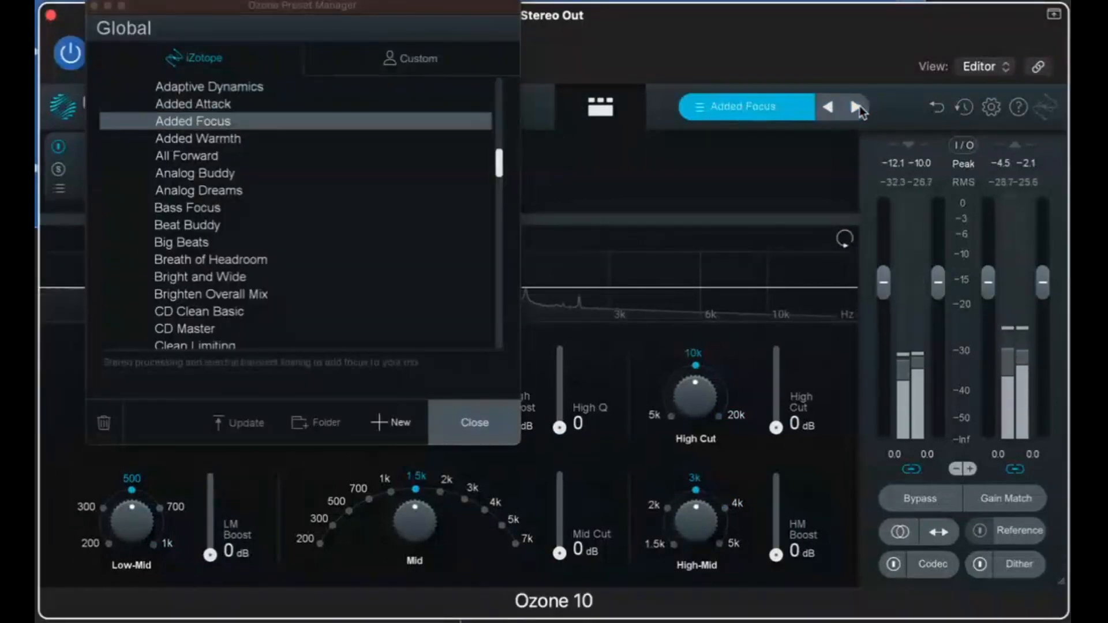
click(858, 107)
click(859, 107)
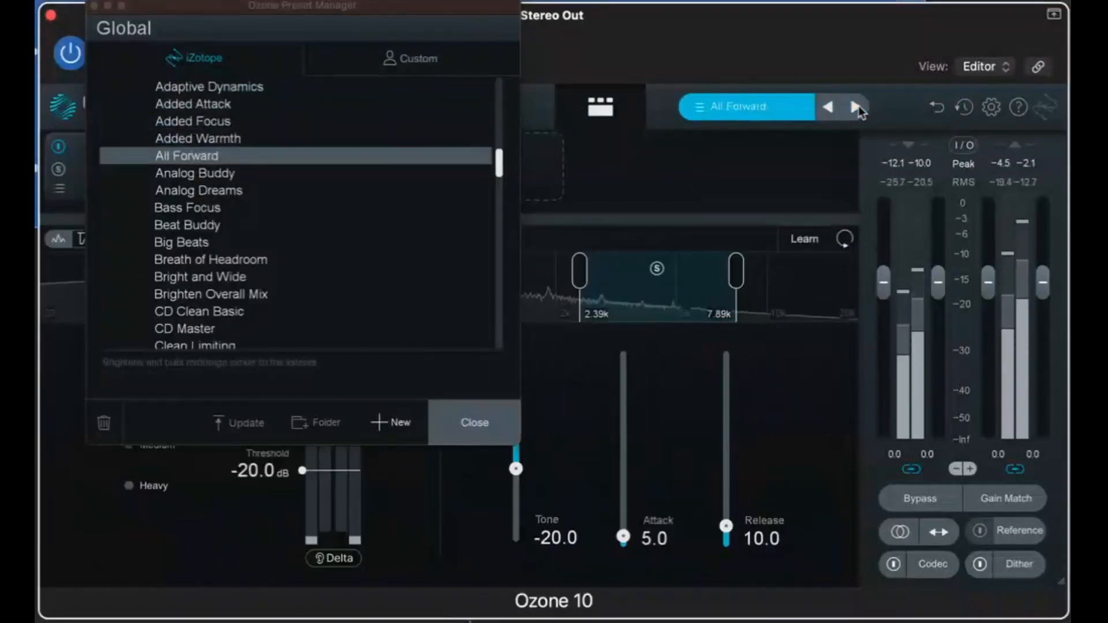
click(858, 106)
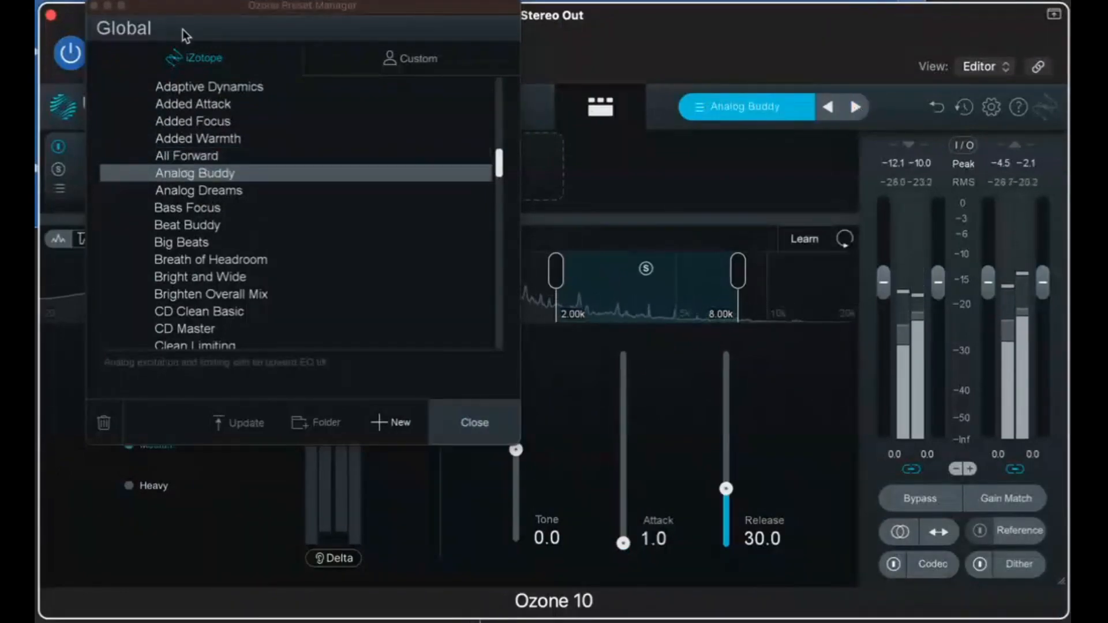
click(498, 440)
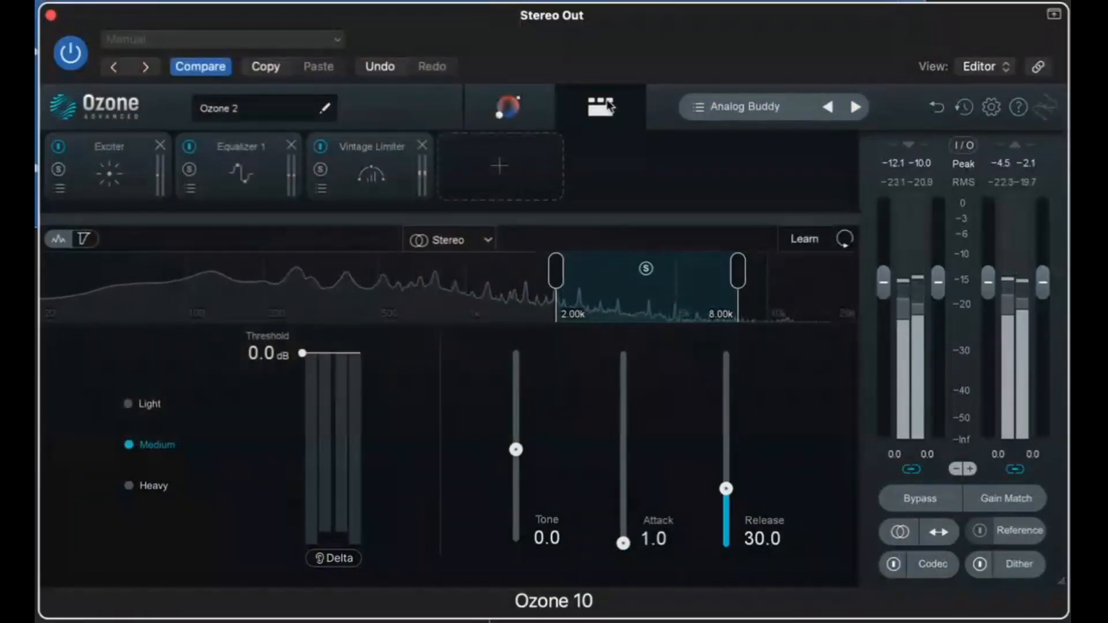
- Start and cancel the assistant's analysis, load the <Default> global preset and close the preset manager
click(485, 102)
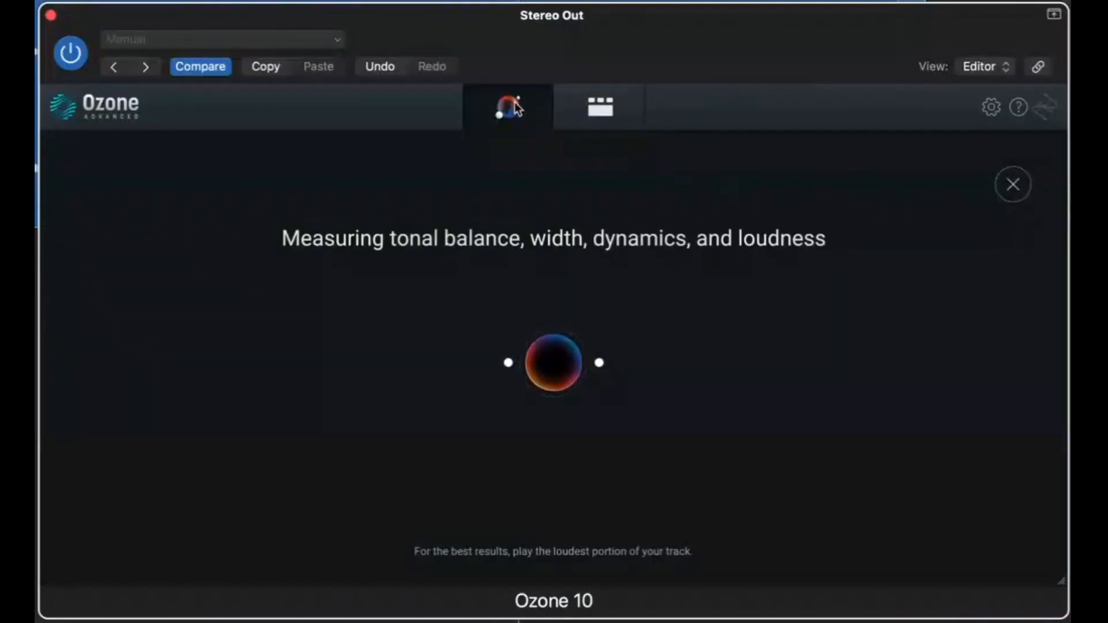
click(1012, 184)
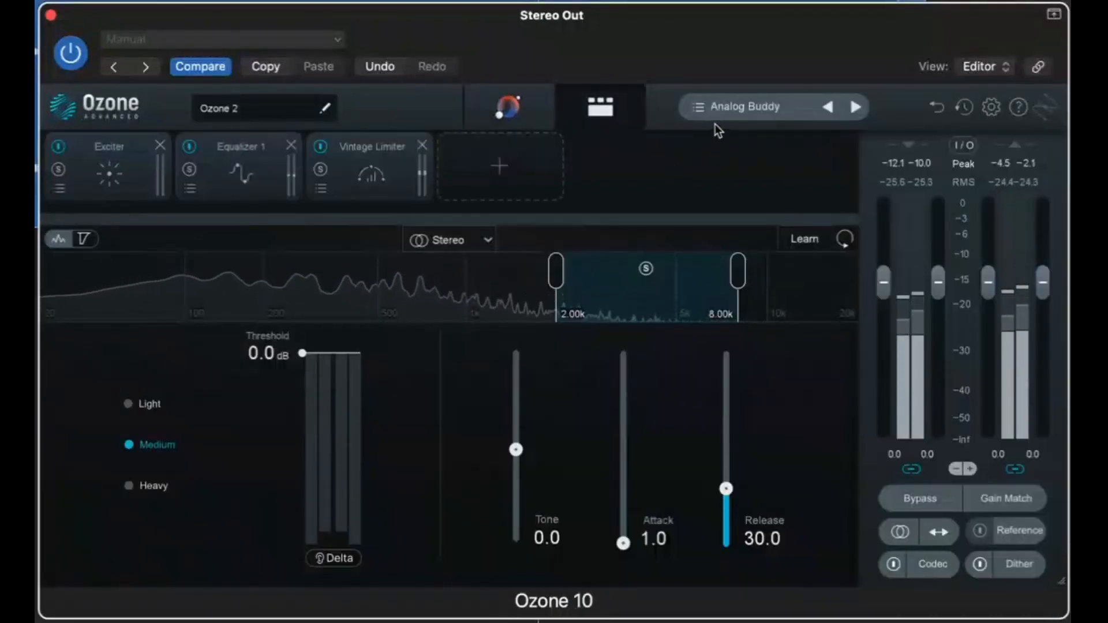
click(700, 110)
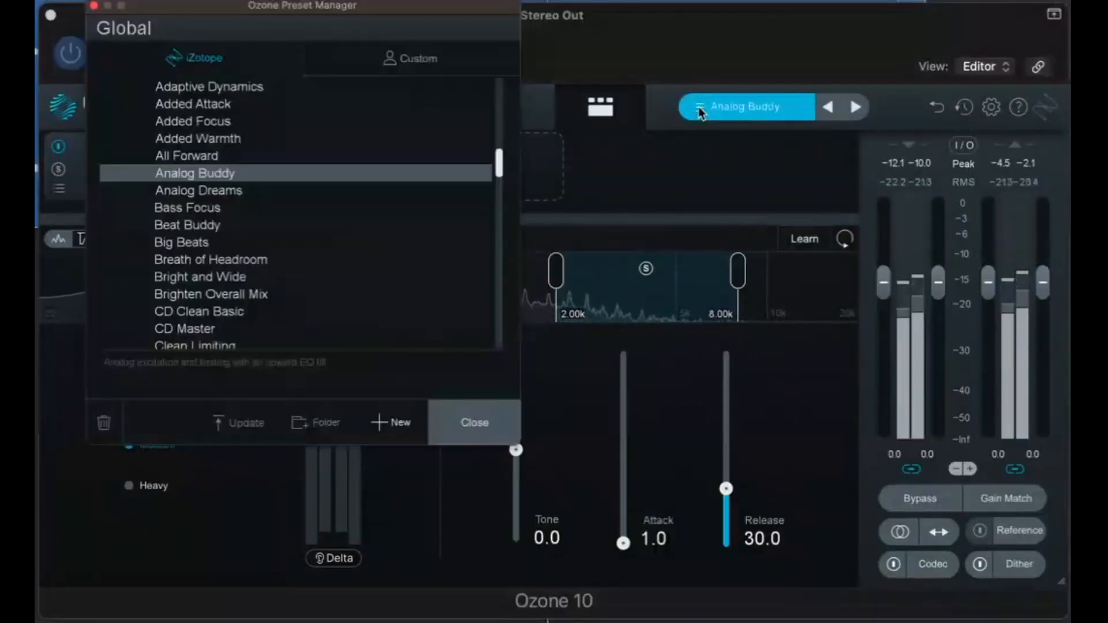
drag(500, 157, 495, 60)
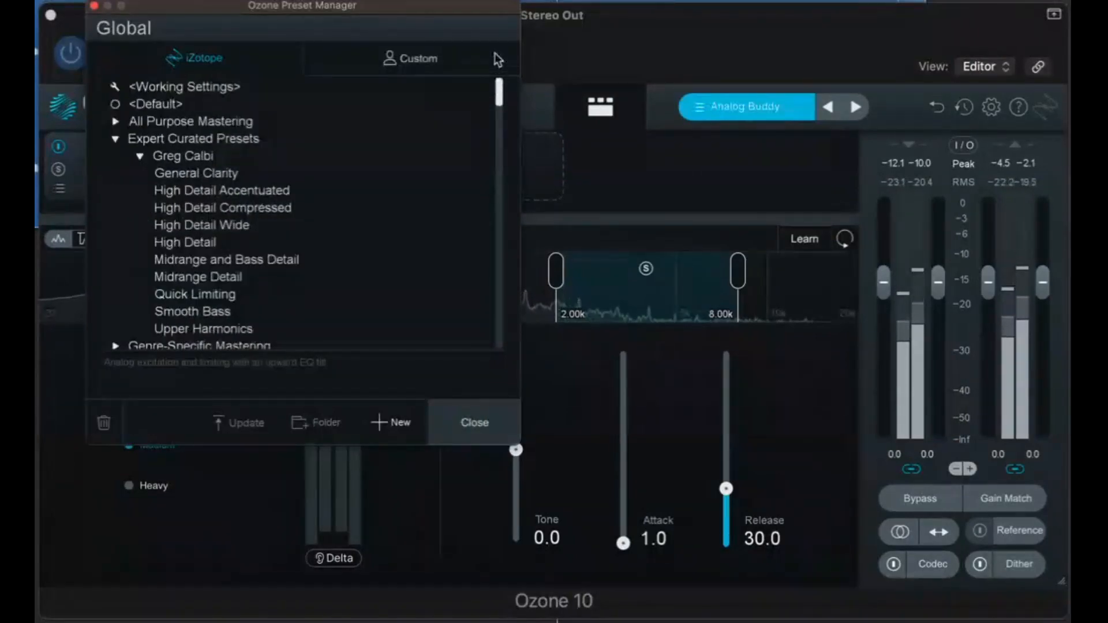
click(167, 105)
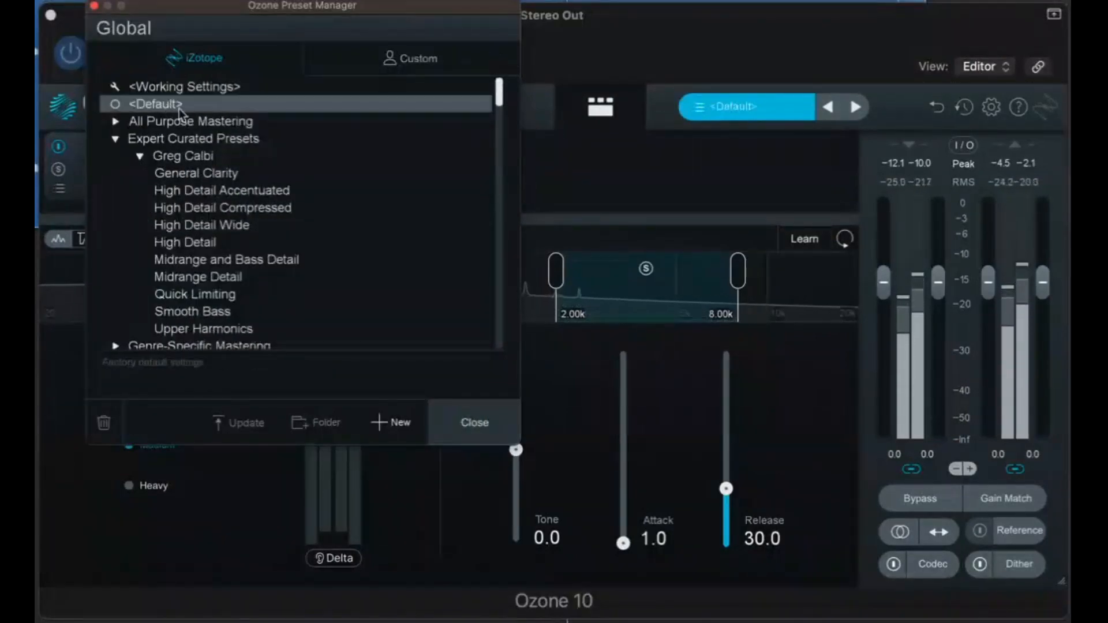
click(465, 438)
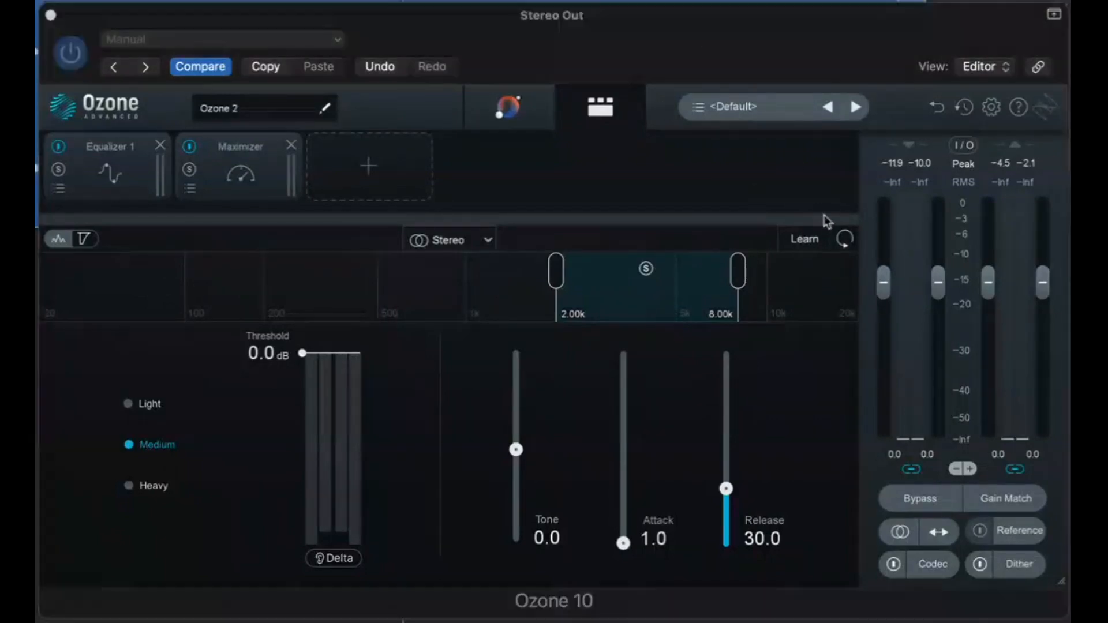
- Play the track and set the module's processed frequency range to 1.62–5.42 kHz
key(space)
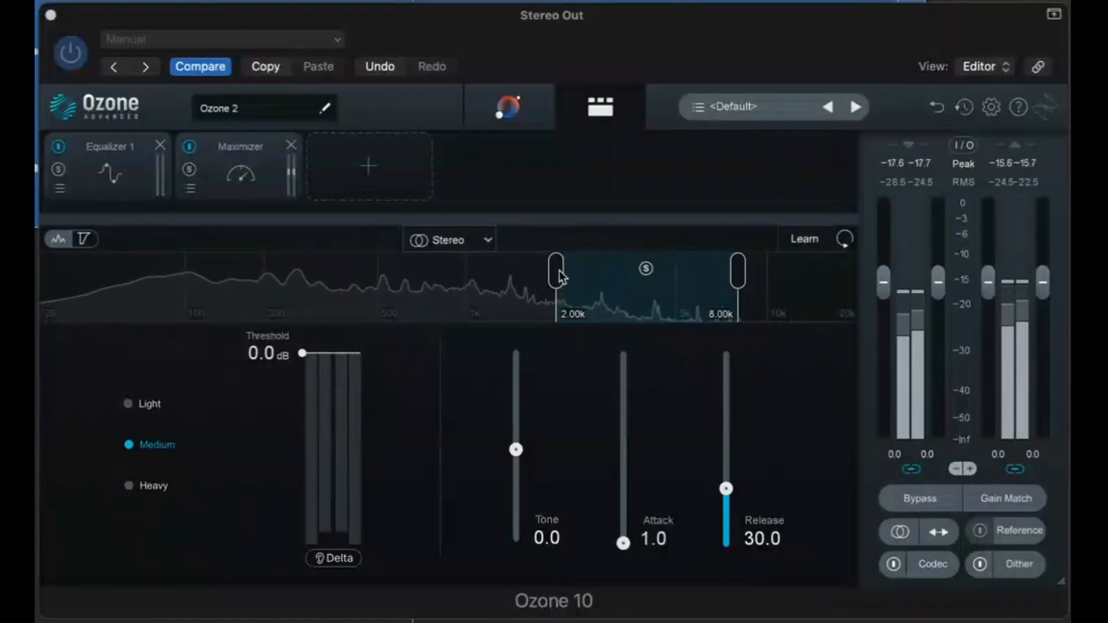
click(809, 240)
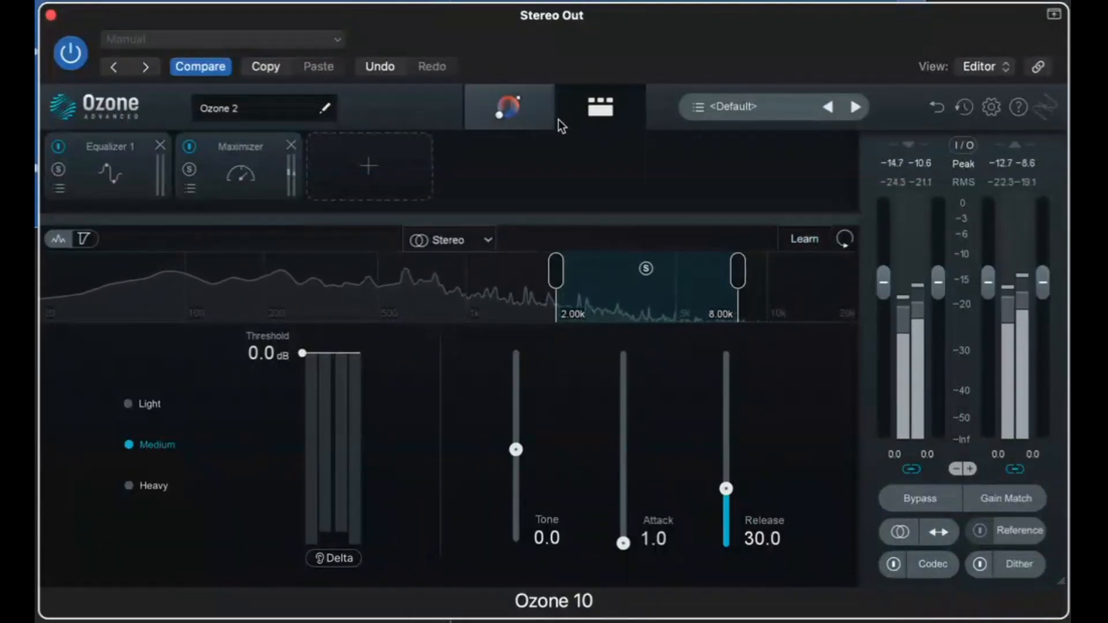
drag(556, 271, 581, 275)
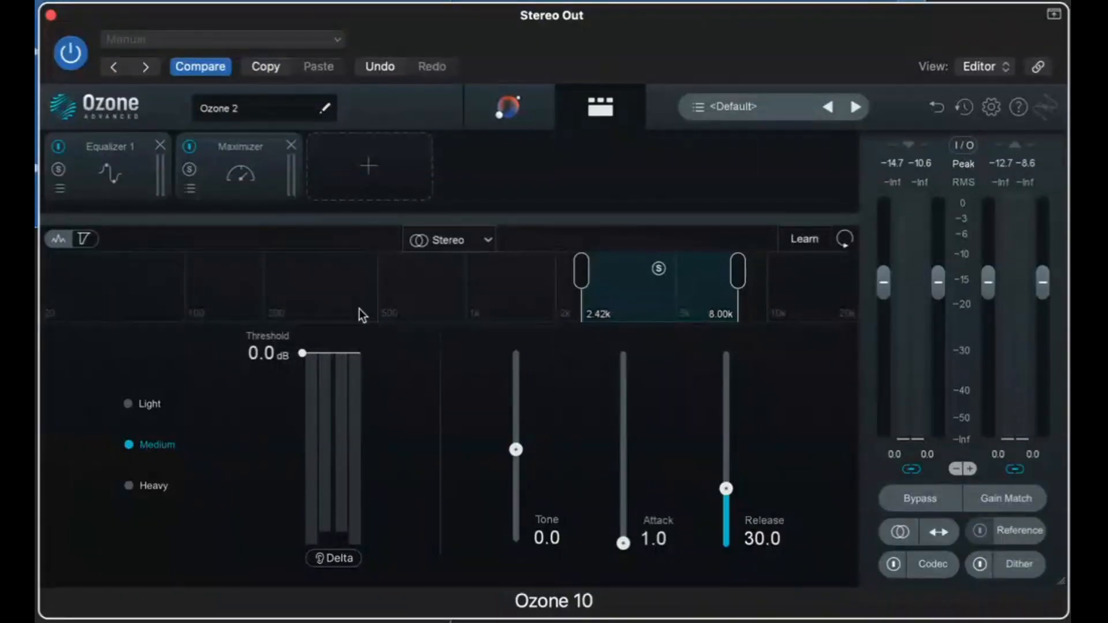
drag(587, 272, 532, 272)
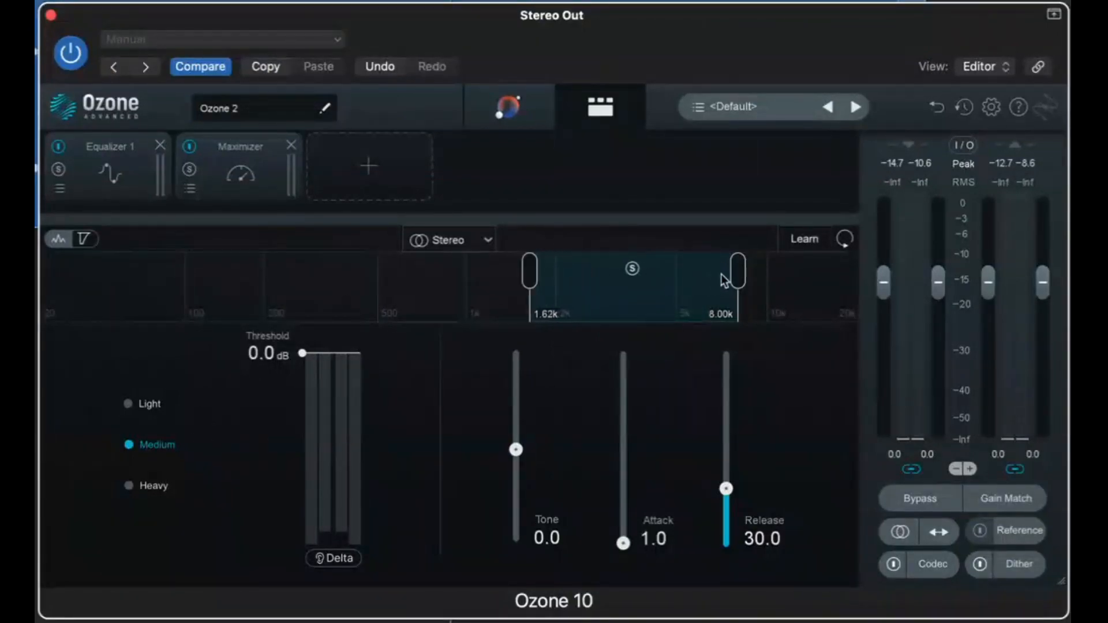
drag(732, 272, 688, 280)
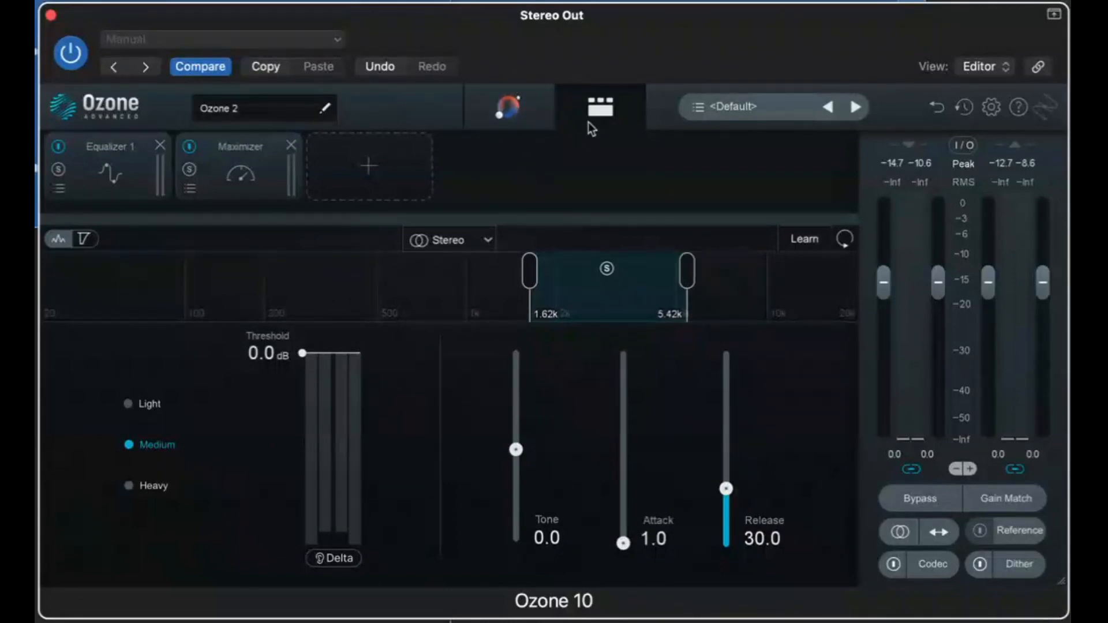
- Empty the mastering chain by removing the Maximizer and Equalizer 1 modules
click(496, 105)
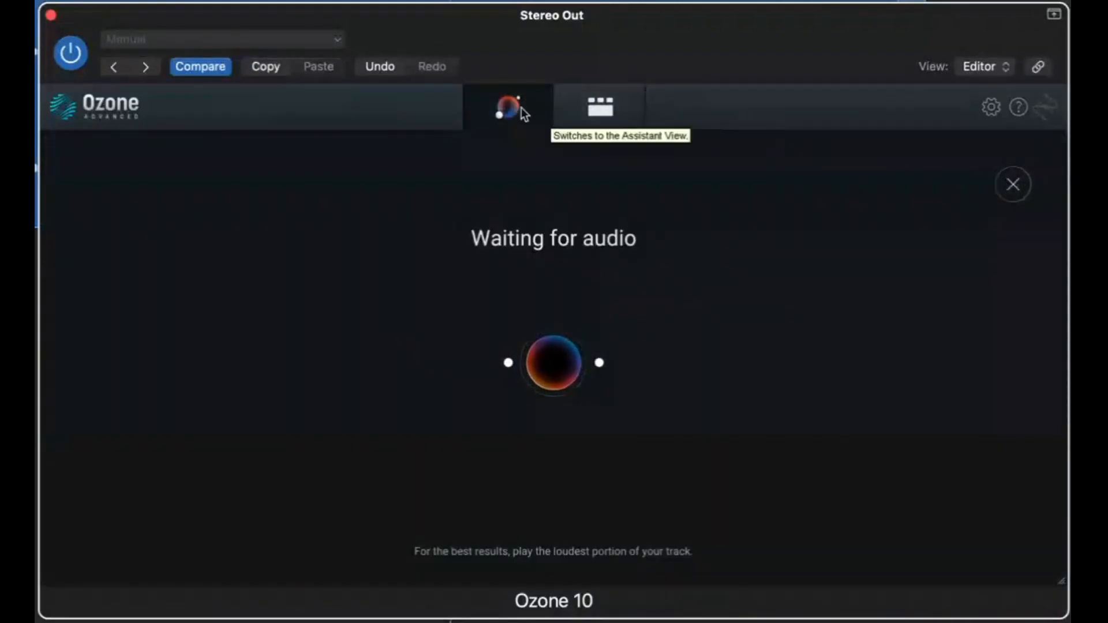
click(618, 115)
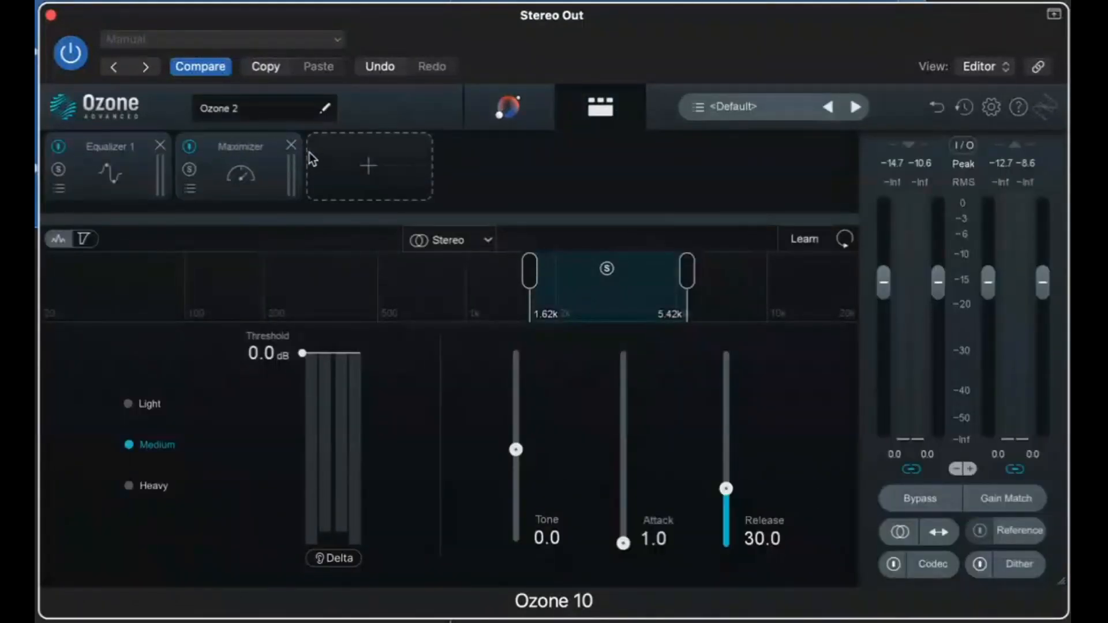
click(290, 144)
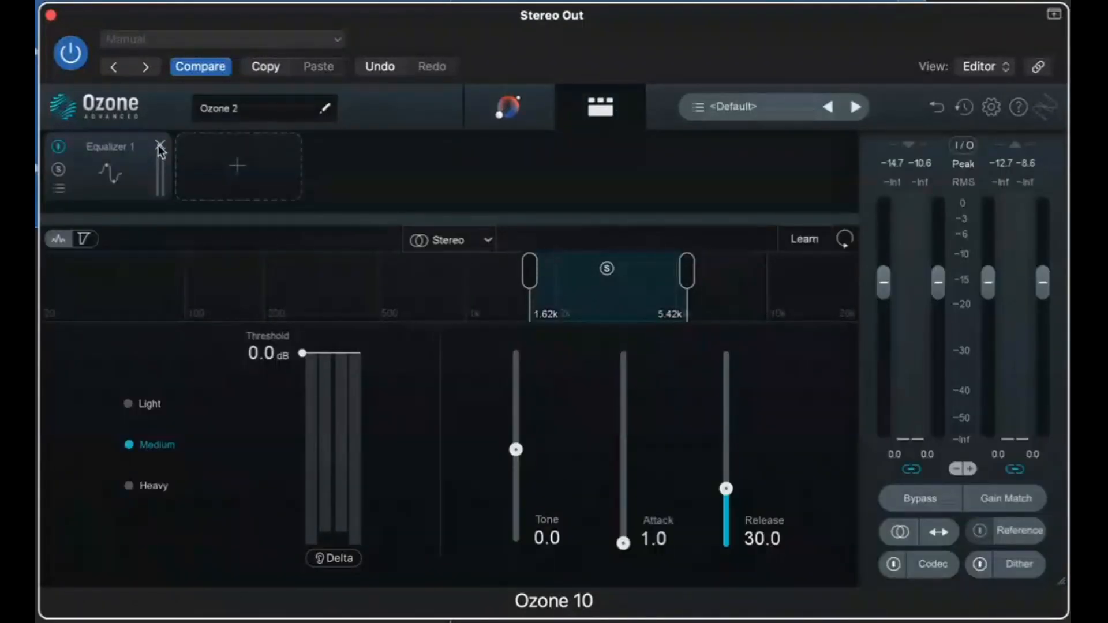
click(161, 146)
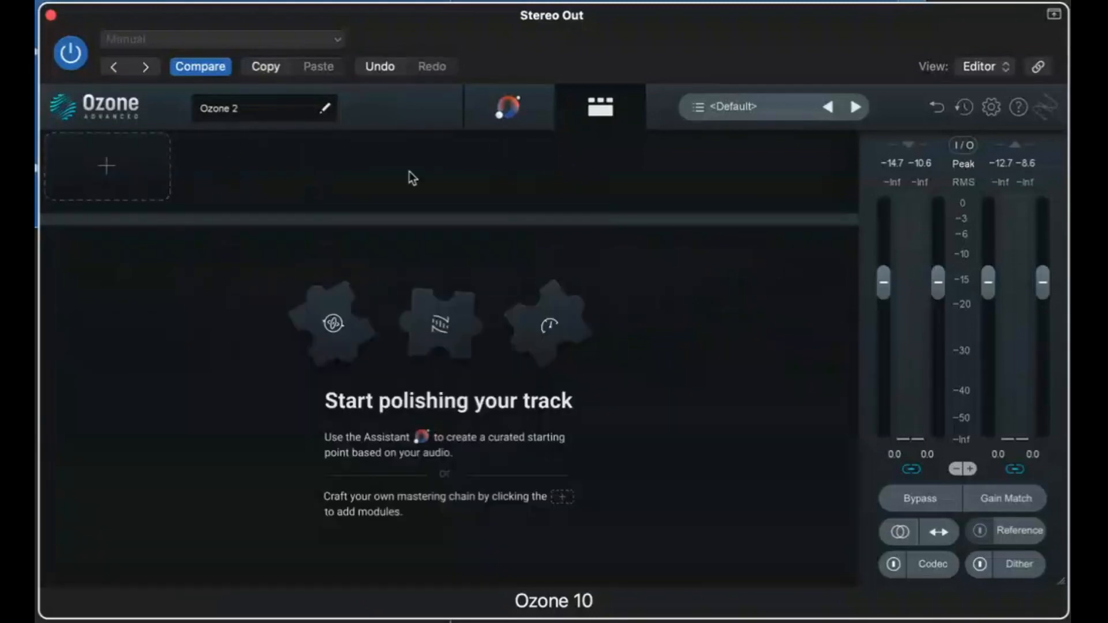
- Run the assistant's analysis on the track and select the first custom piano reference as the target
click(506, 112)
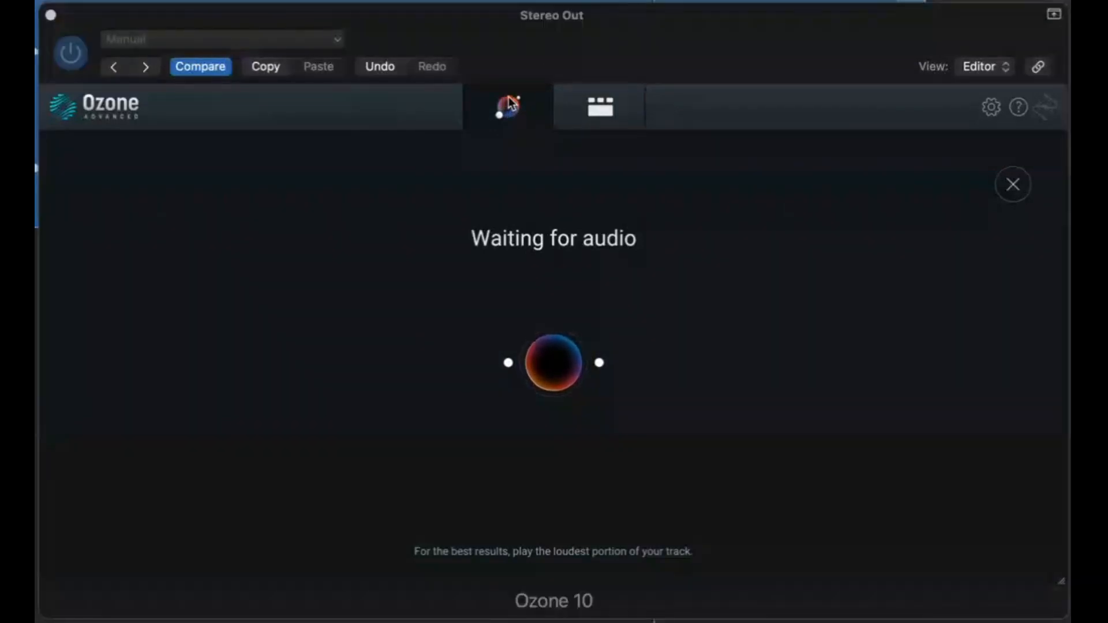
click(613, 107)
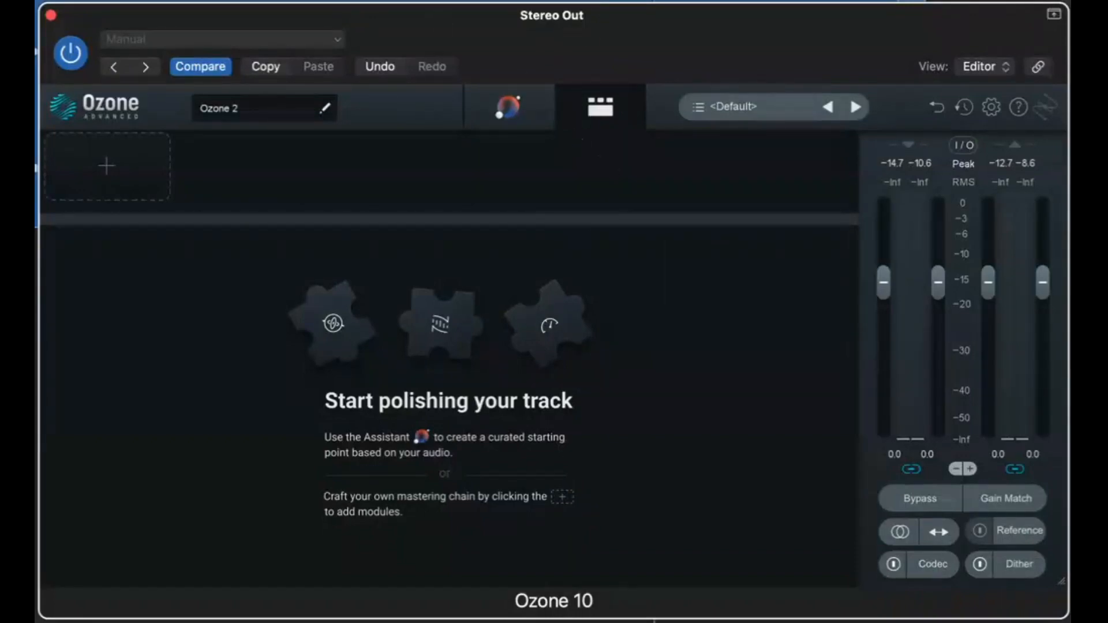
click(506, 109)
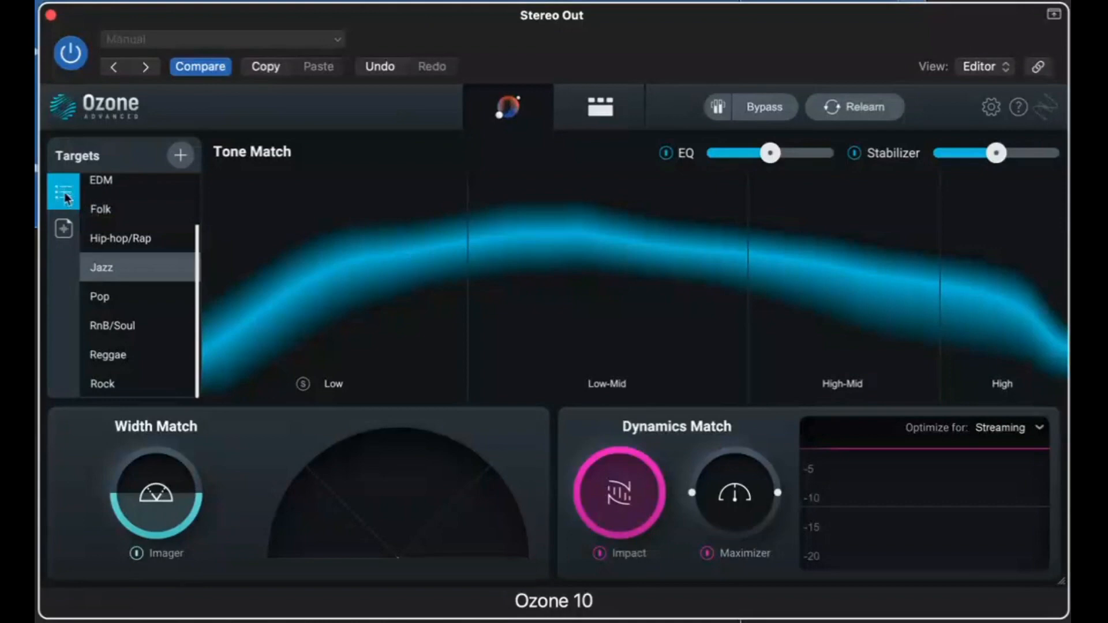
click(64, 230)
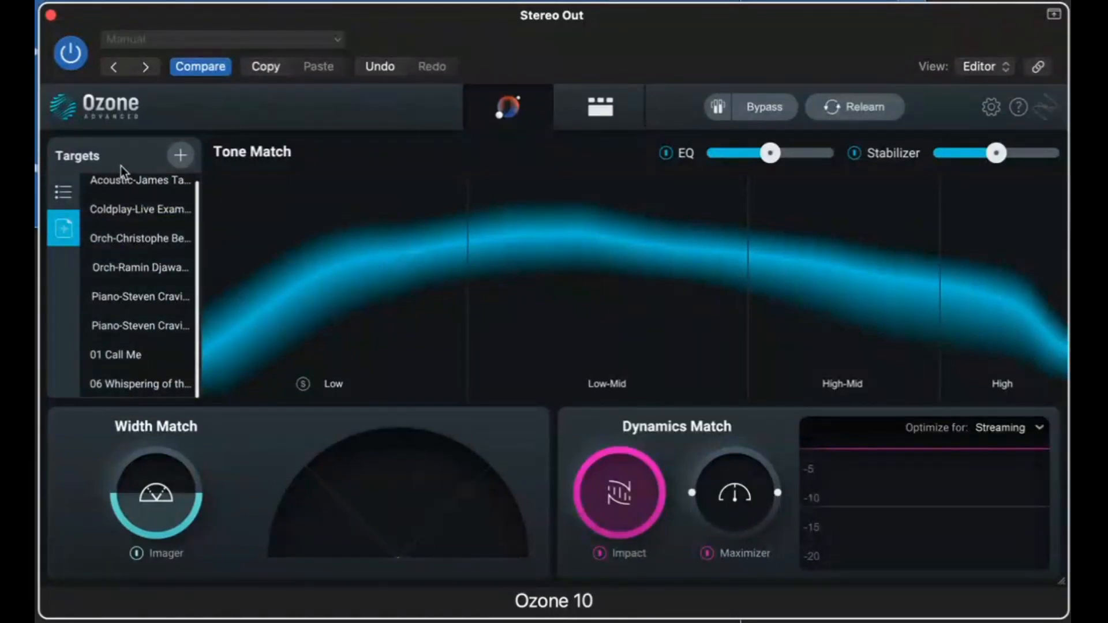
click(148, 301)
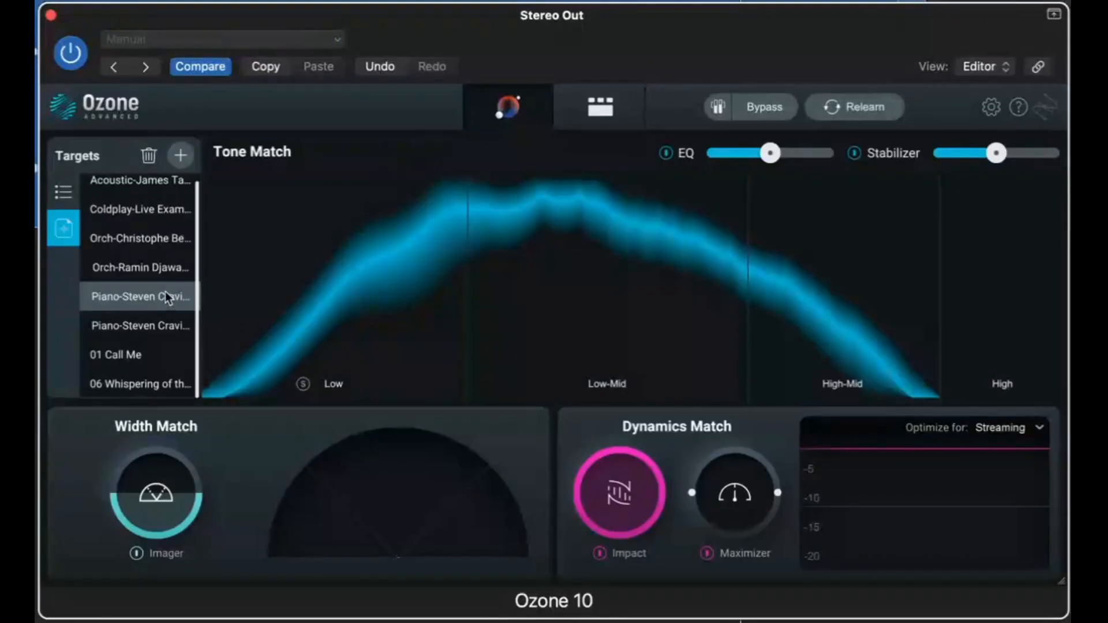
- Examine the Equalizer, Stabilizer, Impact, Imager, Dynamic EQ and Maximizer settings in the detailed module view, ending on the Maximizer
click(590, 112)
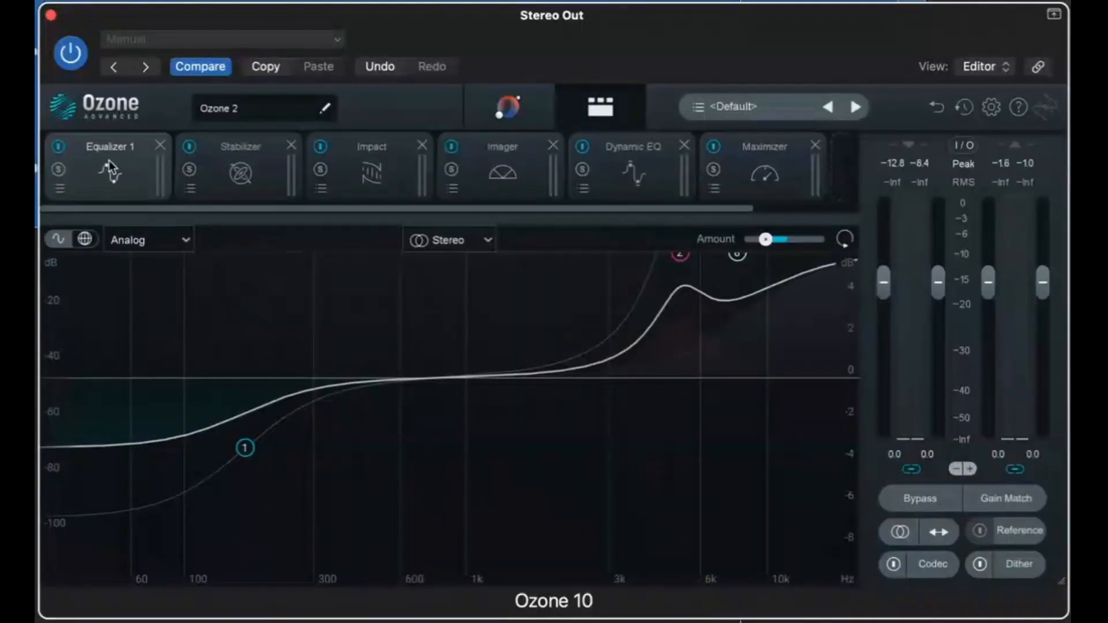
click(230, 158)
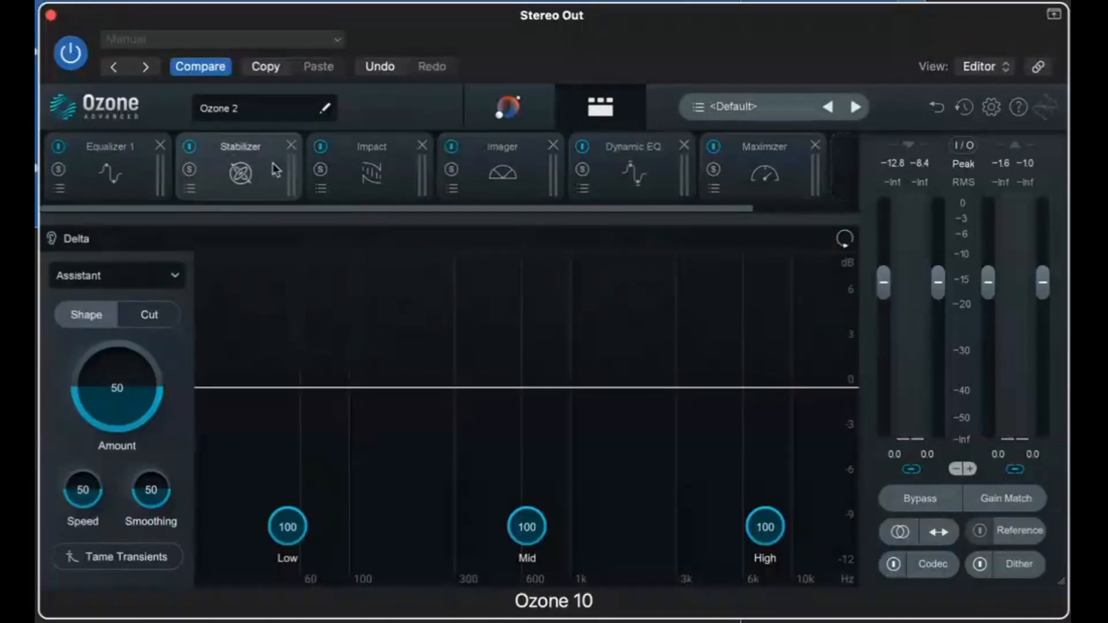
click(386, 171)
click(527, 176)
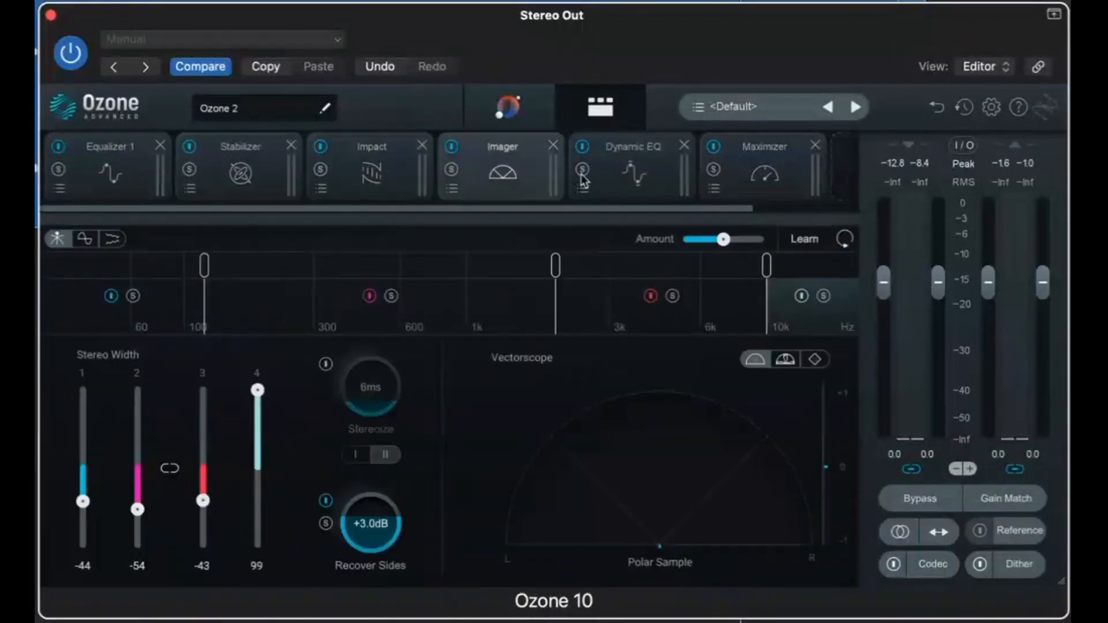
click(645, 168)
click(744, 167)
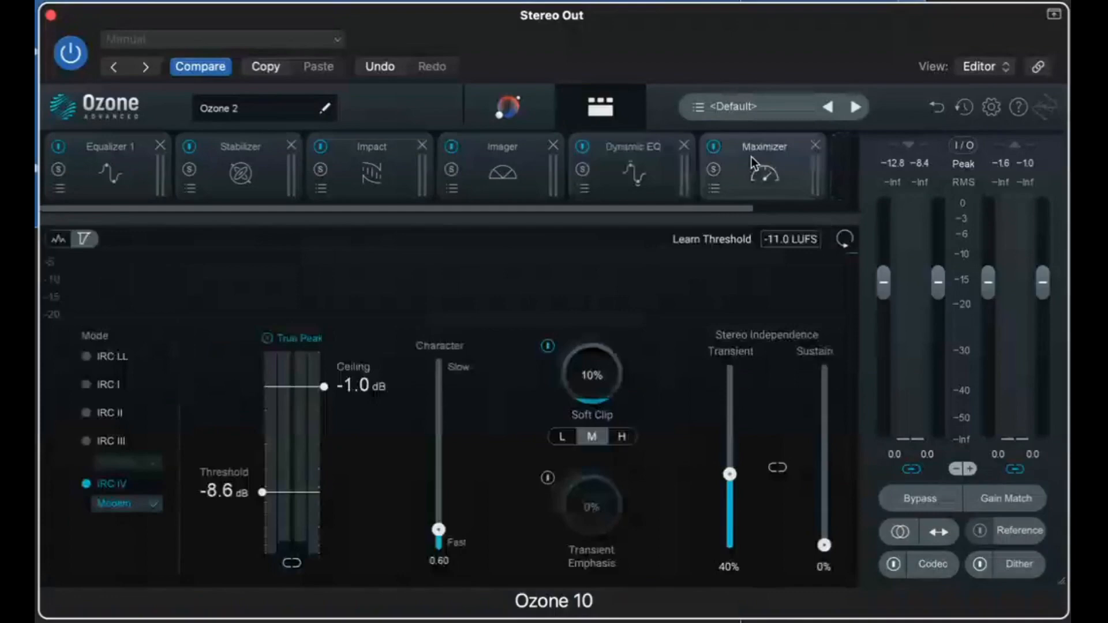
click(674, 165)
click(504, 159)
click(384, 161)
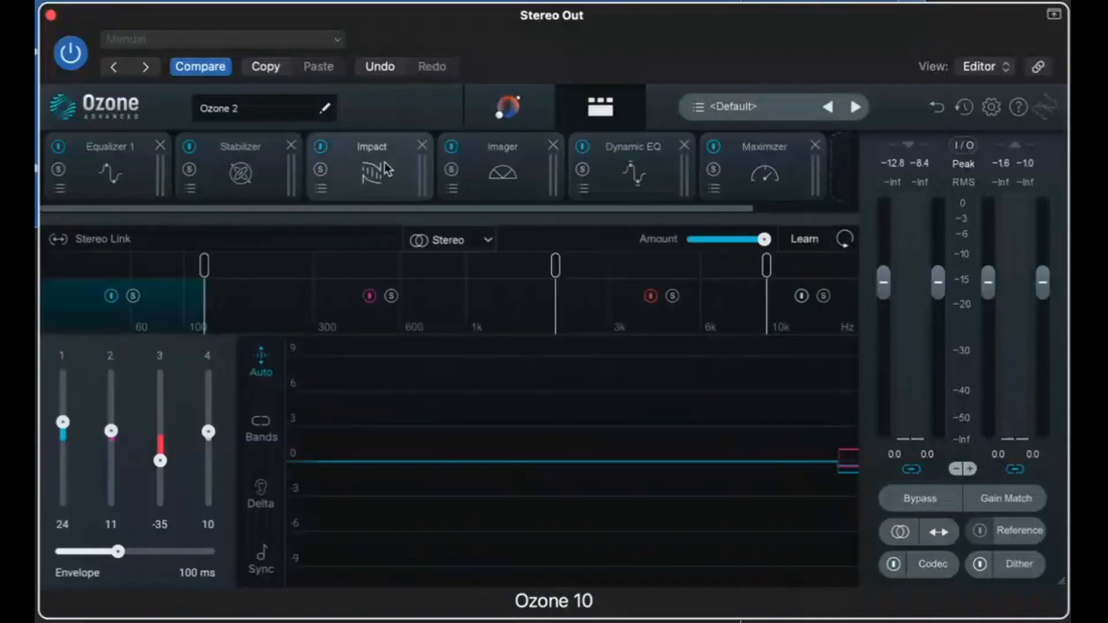
click(254, 167)
click(129, 179)
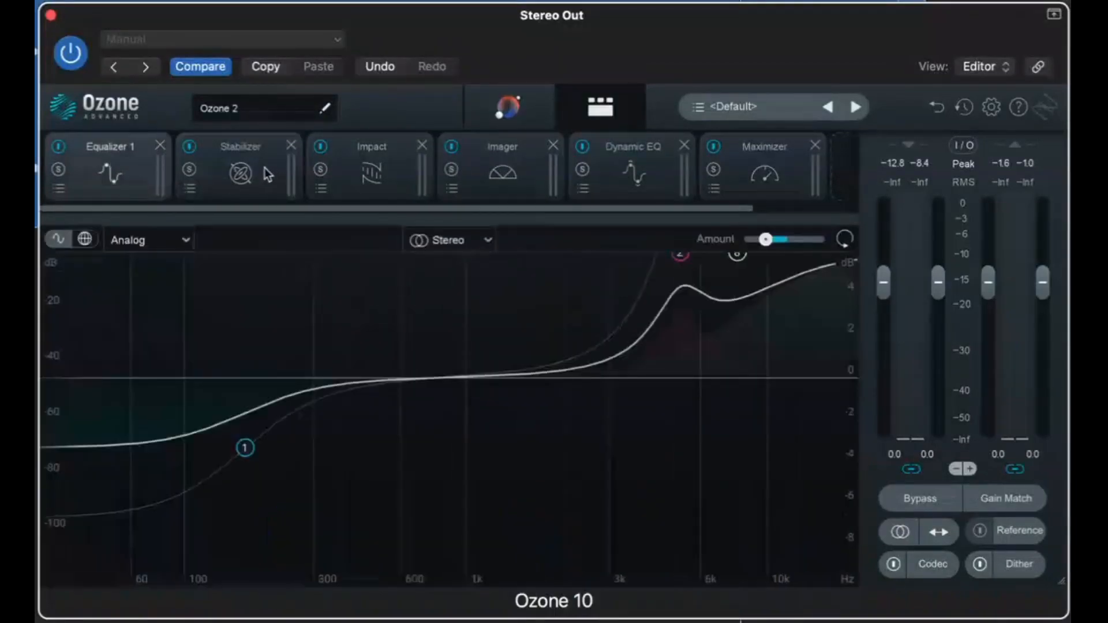
click(270, 168)
click(379, 160)
click(526, 167)
click(627, 161)
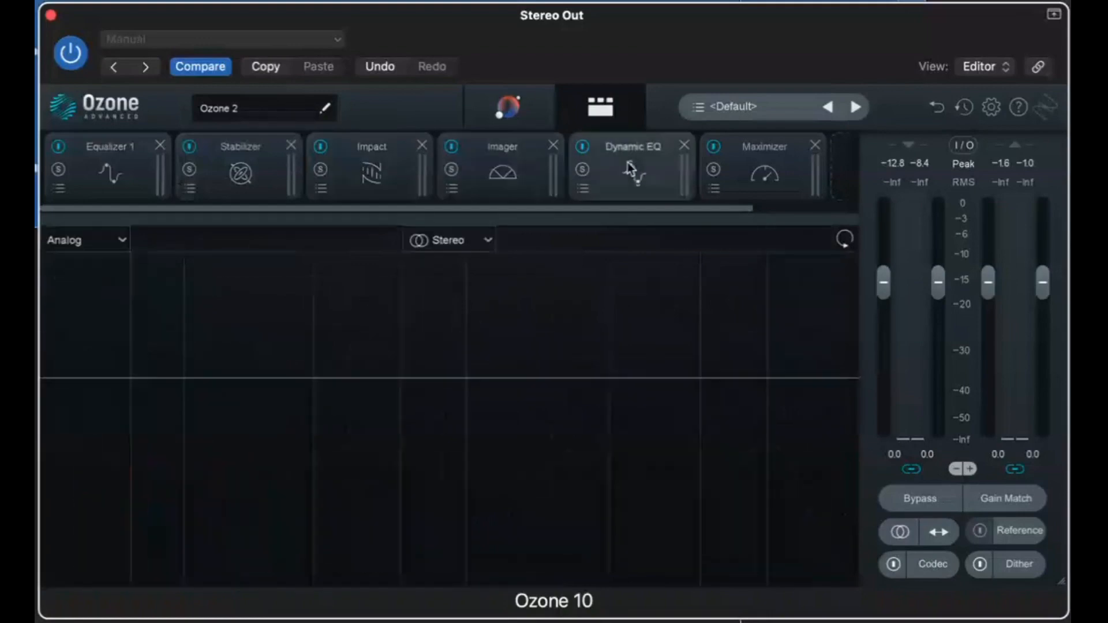
click(747, 184)
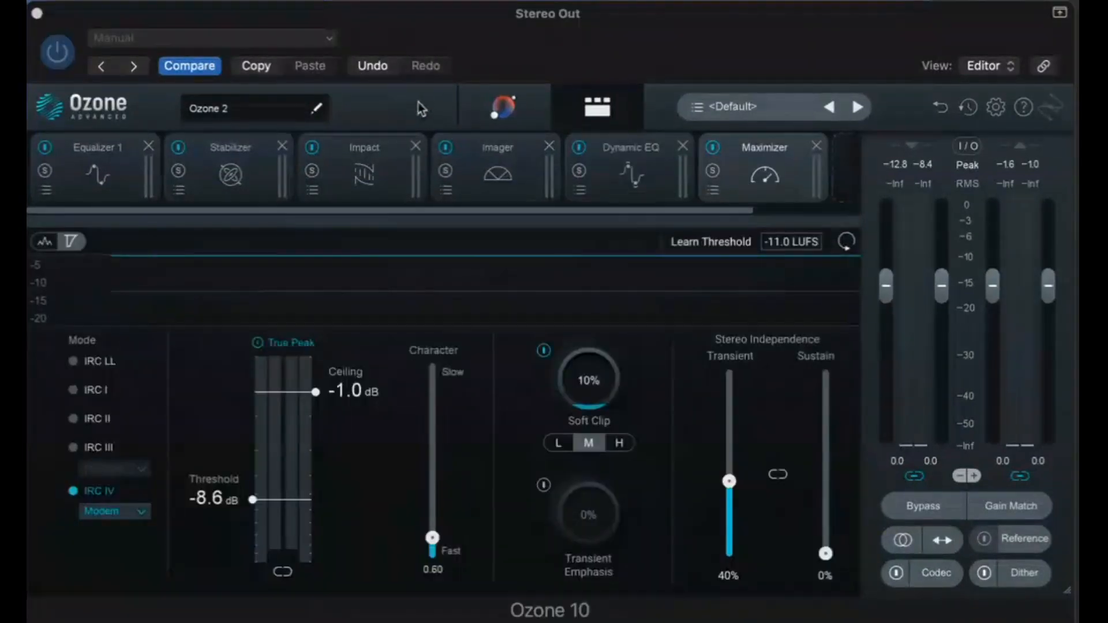
click(507, 39)
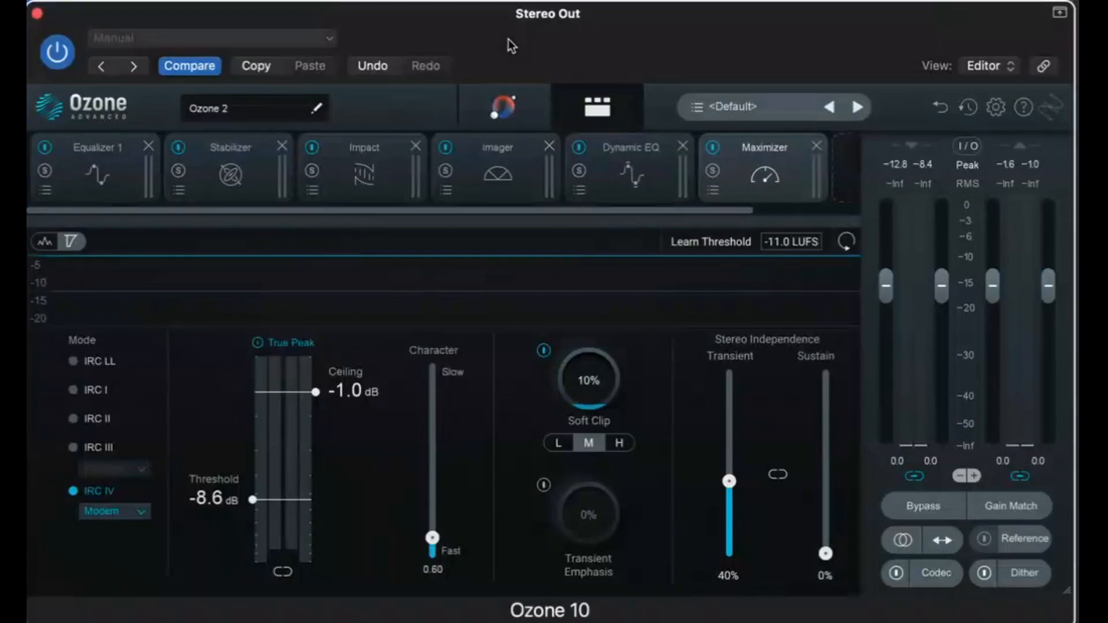
- Compare the assistant's Jazz, Country, EDM and RnB/Soul genre targets and settle on the Cinematic target
click(503, 107)
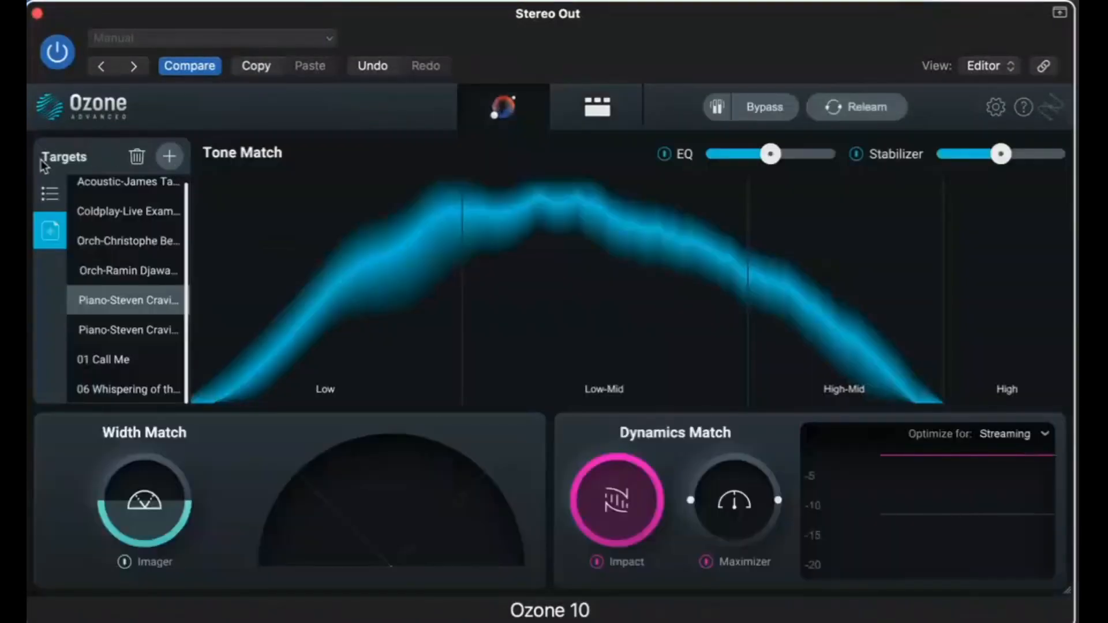
click(49, 195)
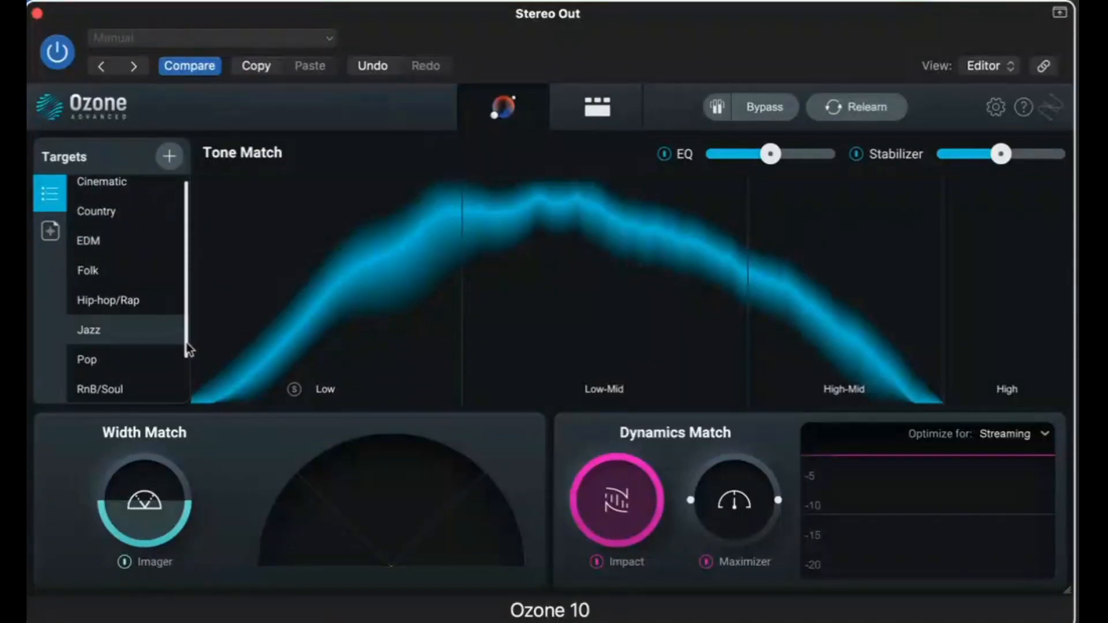
drag(185, 344, 189, 410)
click(117, 261)
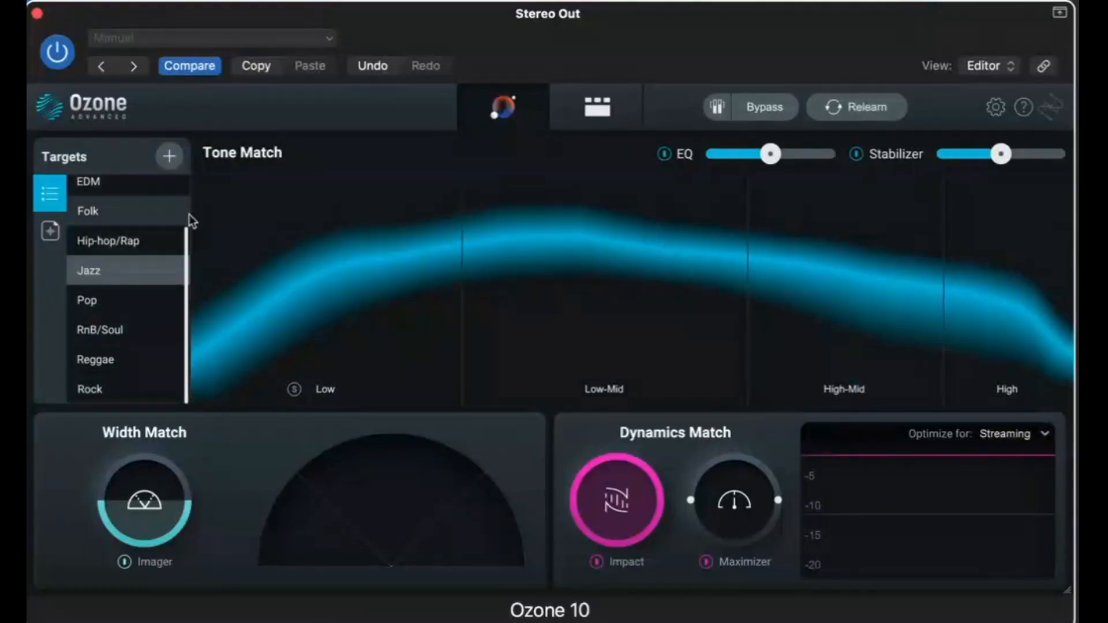
scroll(139, 199, up, 2)
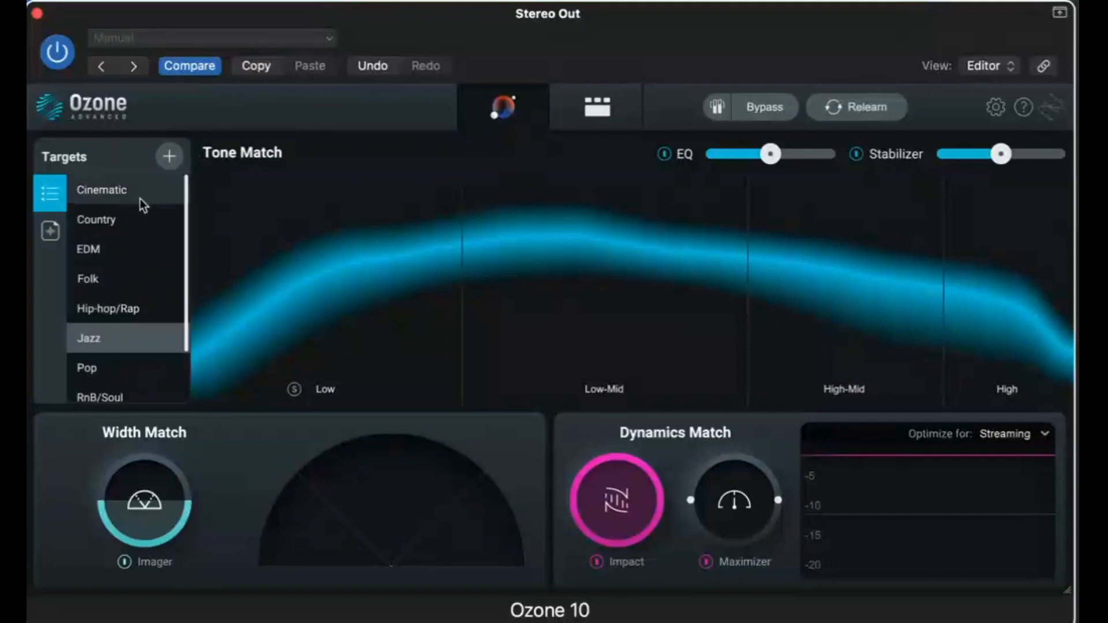
click(117, 223)
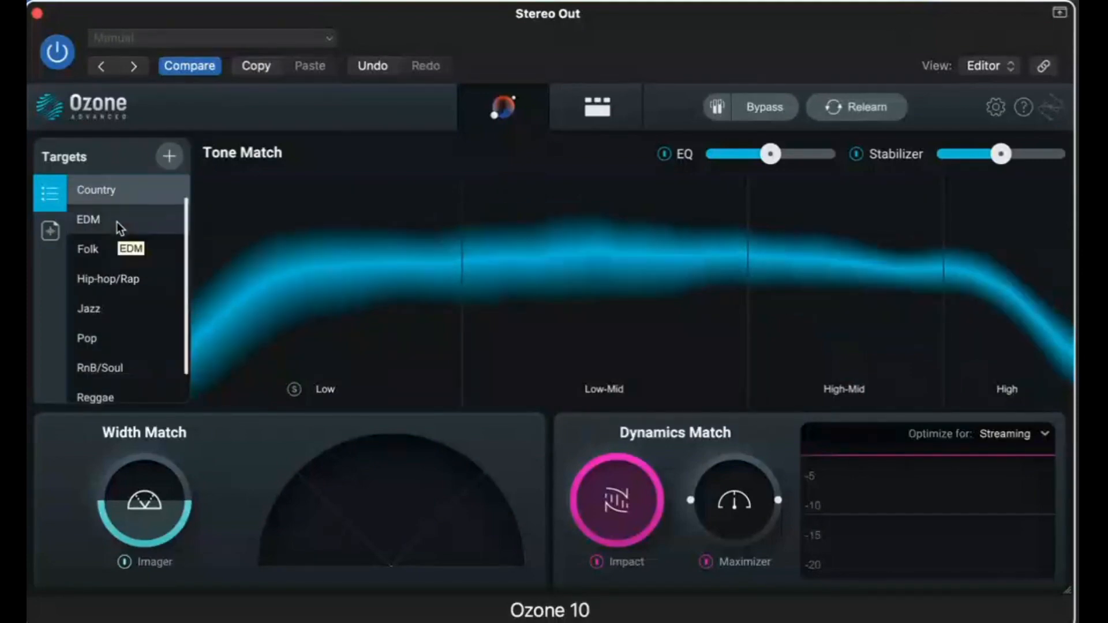
click(115, 219)
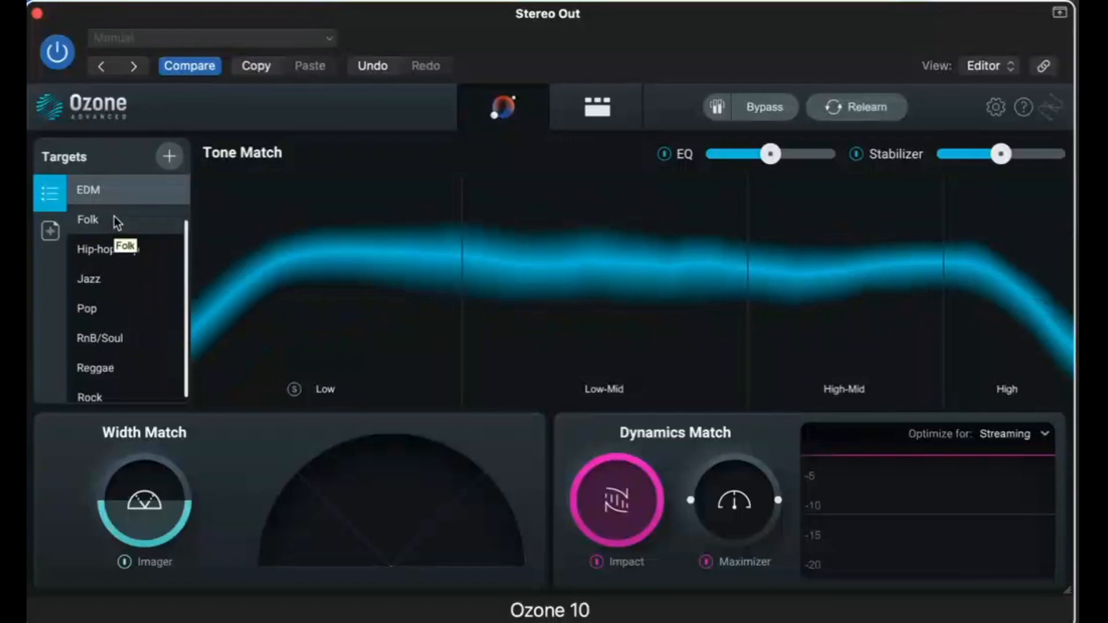
click(146, 338)
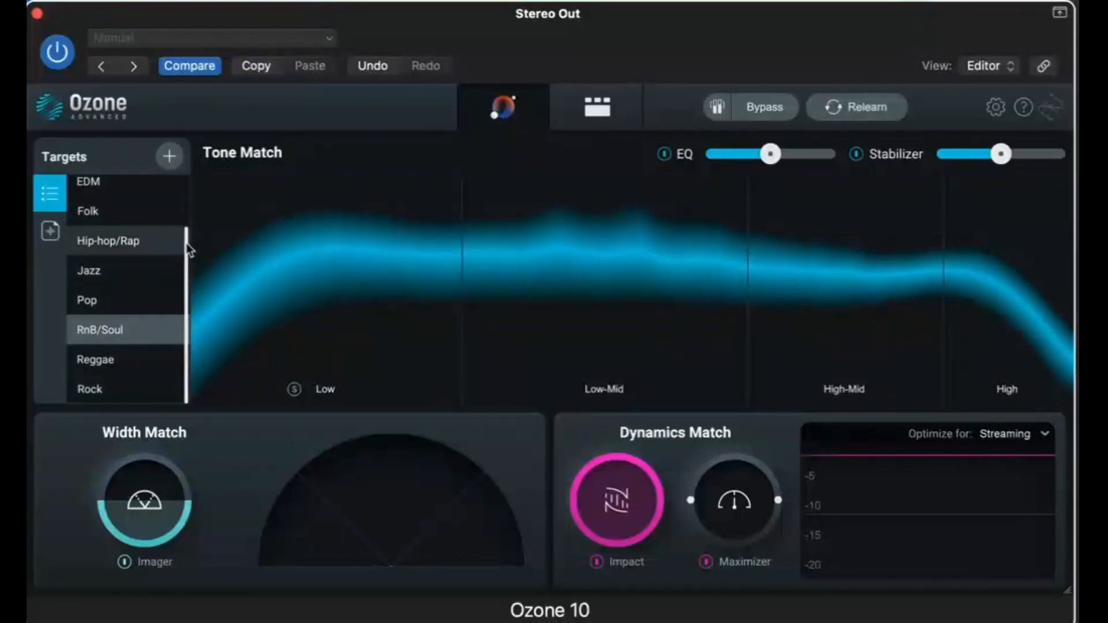
drag(191, 251, 189, 166)
click(125, 191)
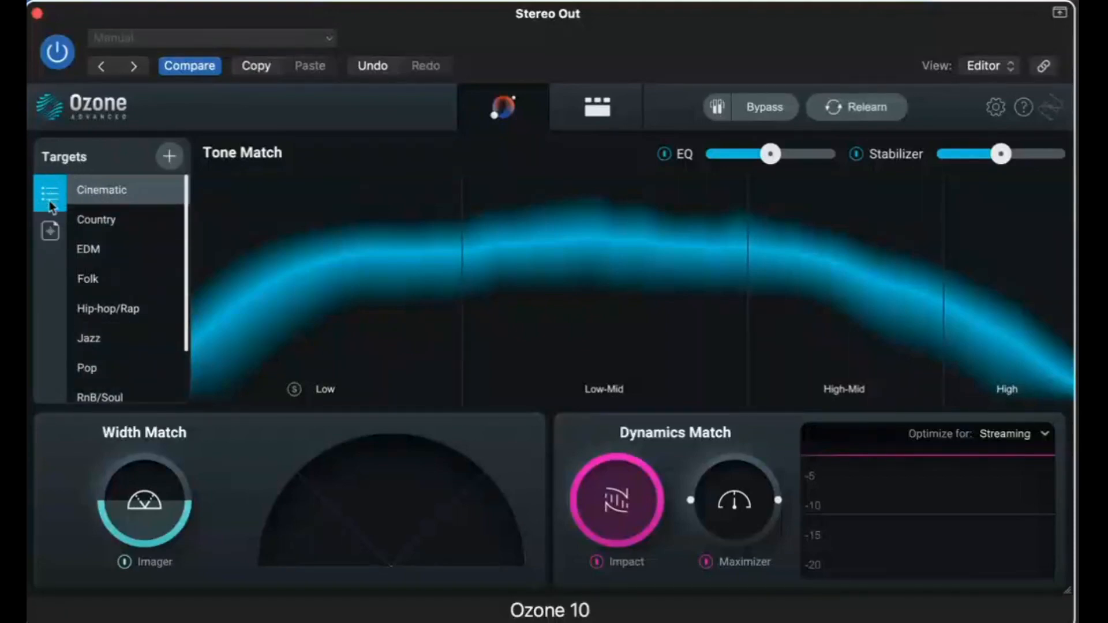
- Switch between the genre and custom target lists, leaving the custom targets shown
click(51, 233)
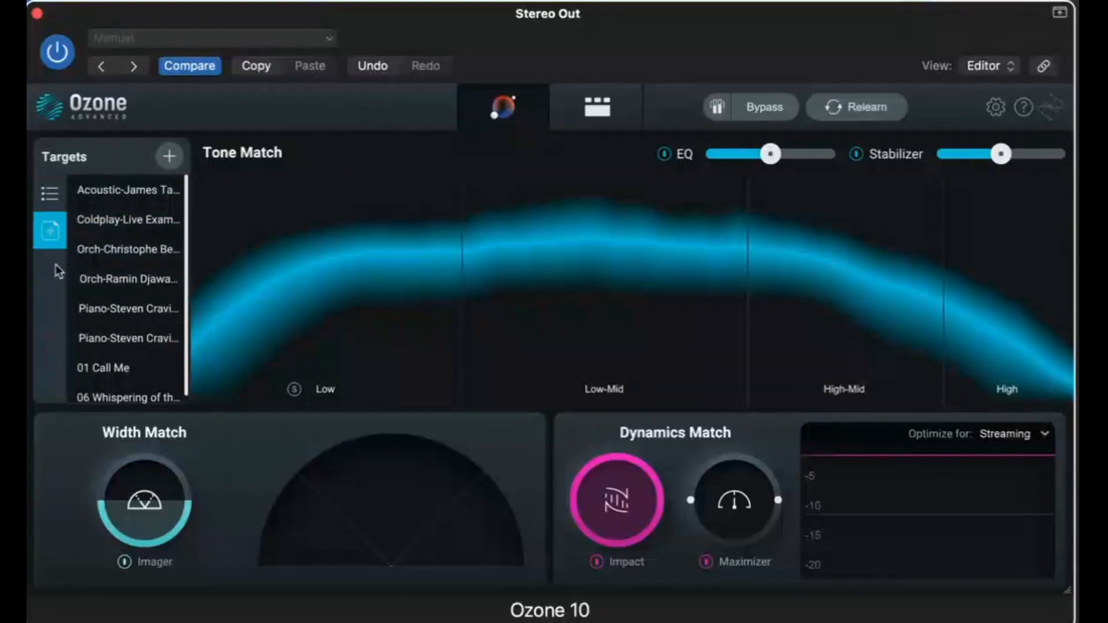
click(50, 193)
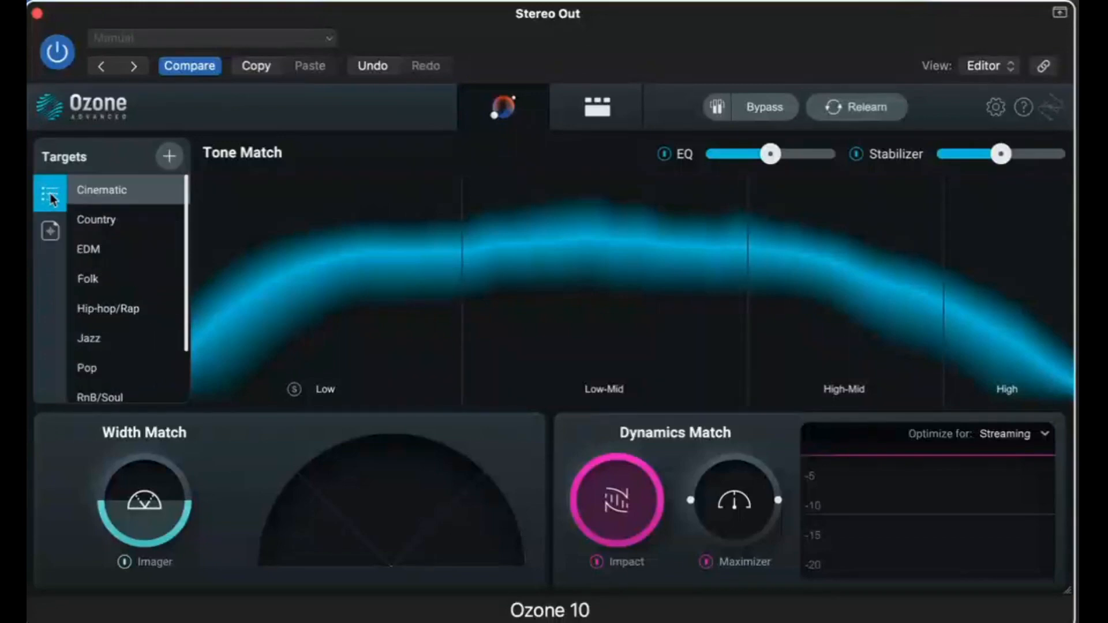
click(49, 234)
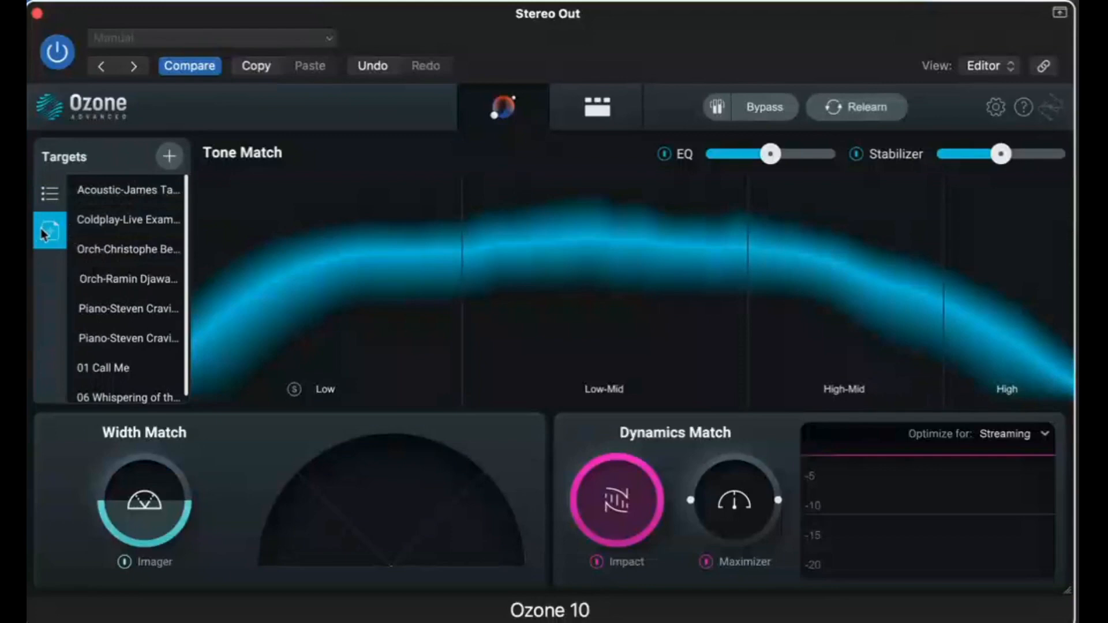
- Browse the computer's folders for an audio file to add as a custom target, and cancel the selection
click(169, 157)
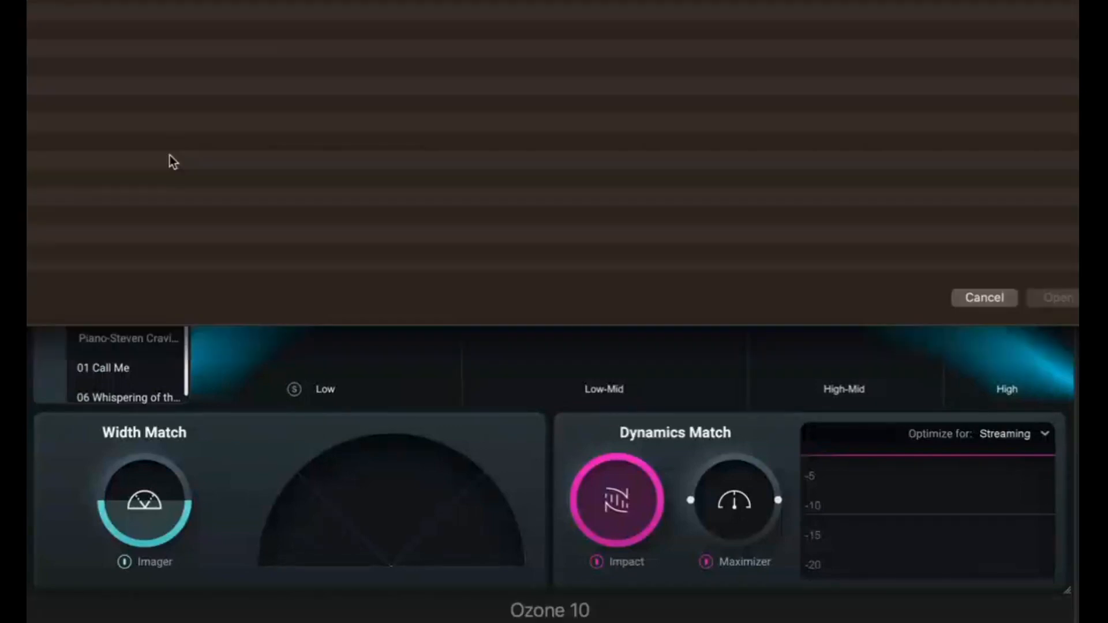
click(451, 1)
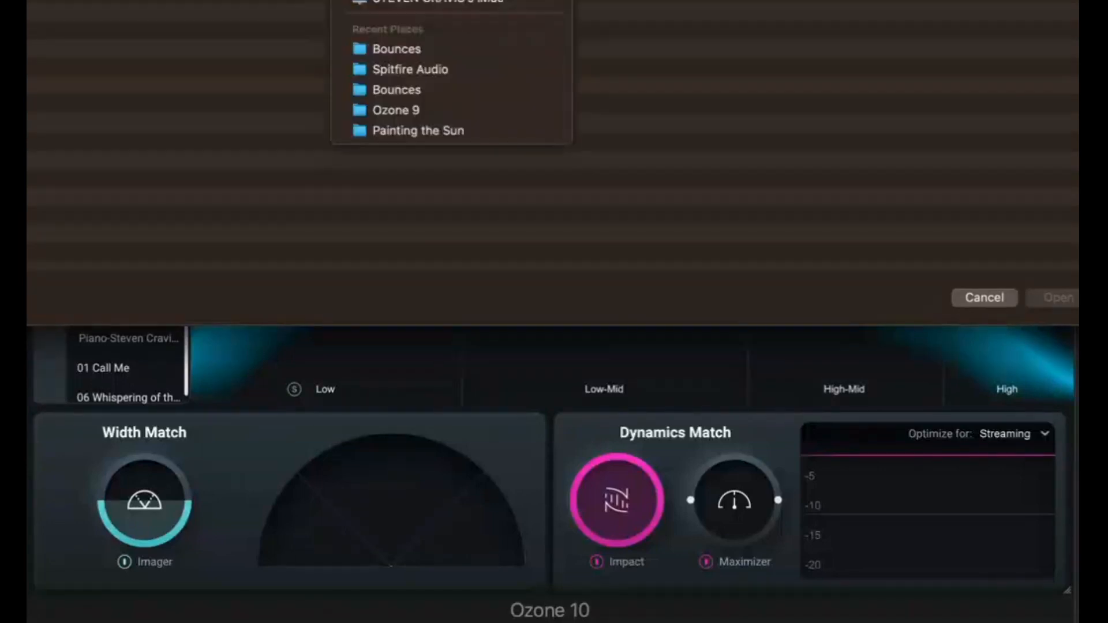
click(438, 1)
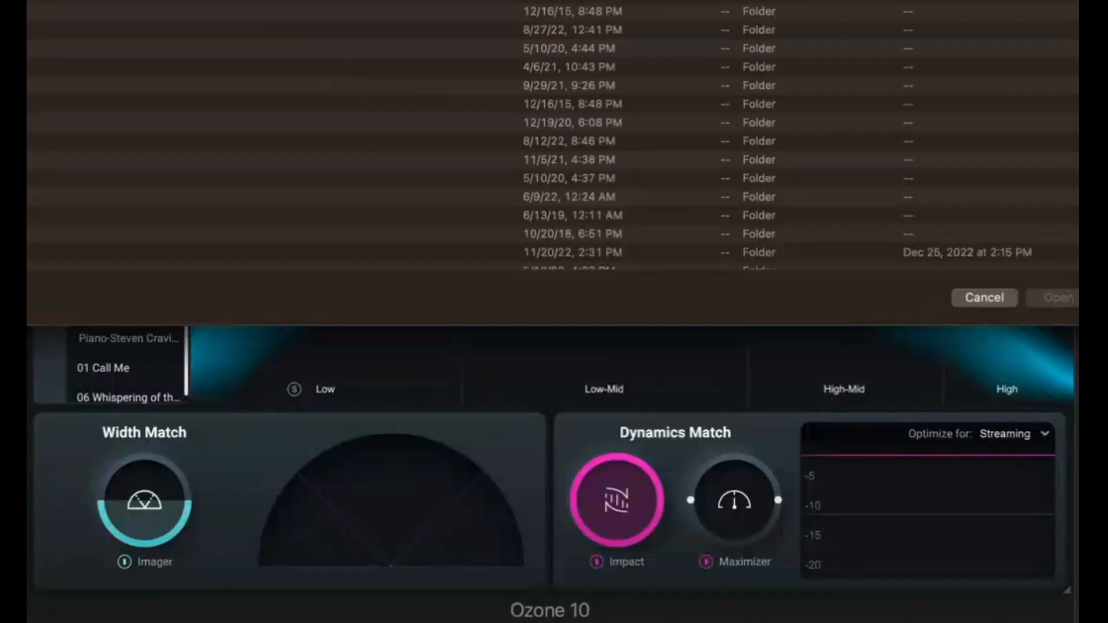
double_click(230, 215)
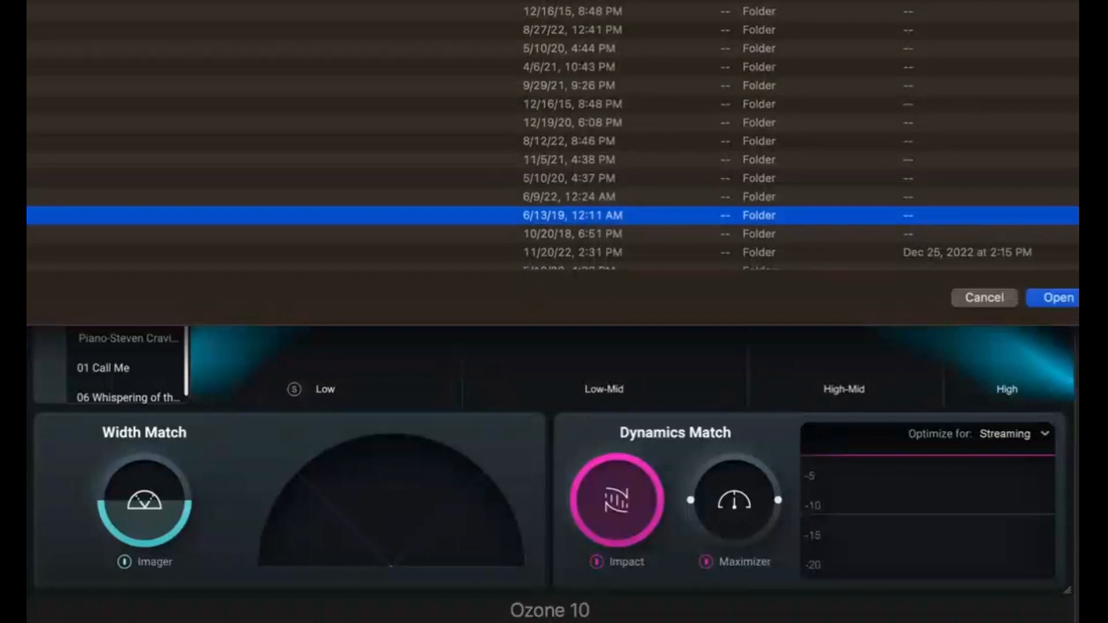
double_click(231, 1)
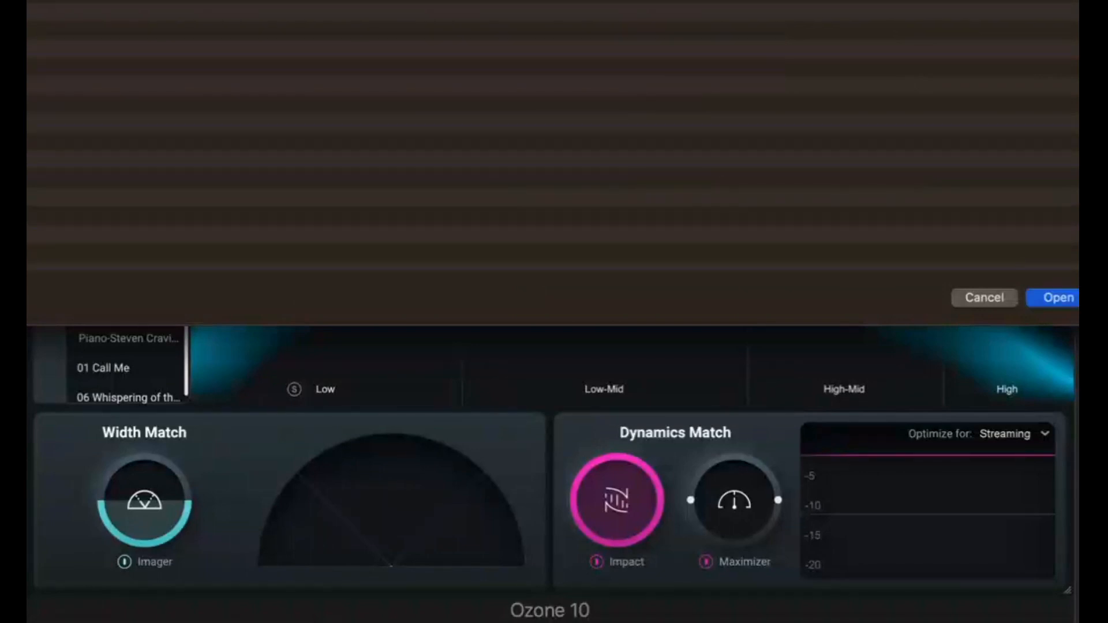
click(231, 2)
click(984, 298)
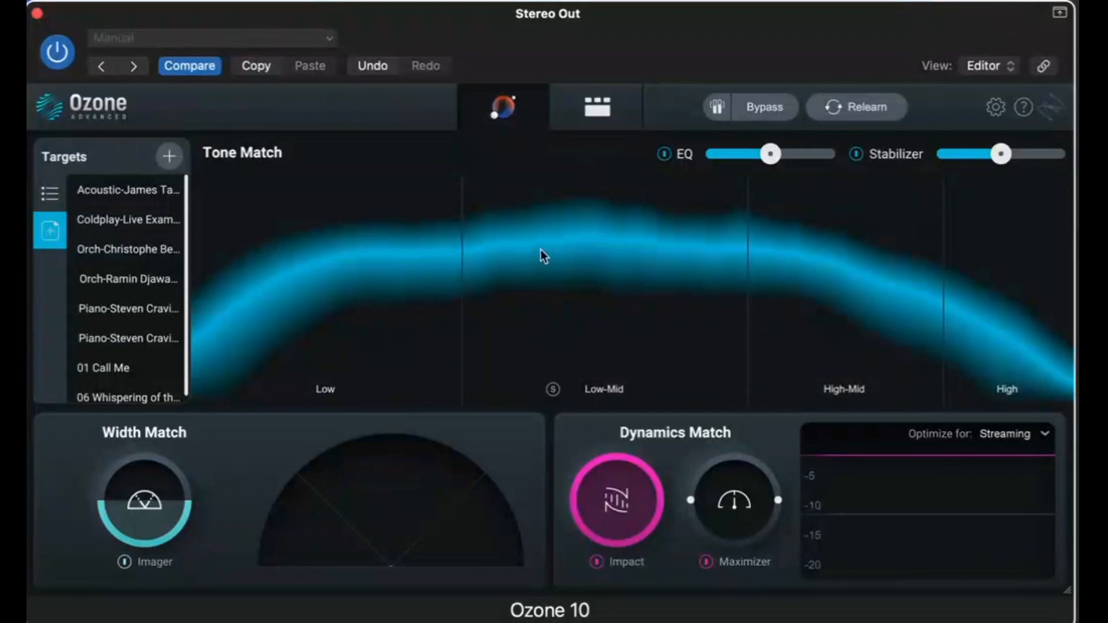
- Examine the Equalizer, Stabilizer and Impact settings in the detailed module view, including the Impact preset list
click(609, 116)
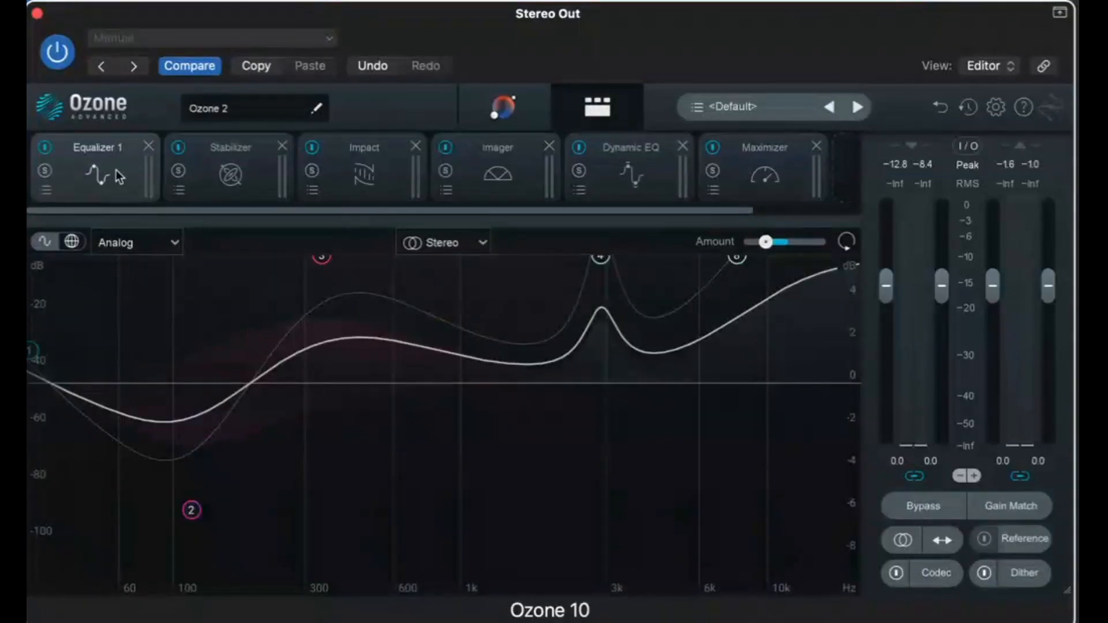
click(233, 173)
click(397, 169)
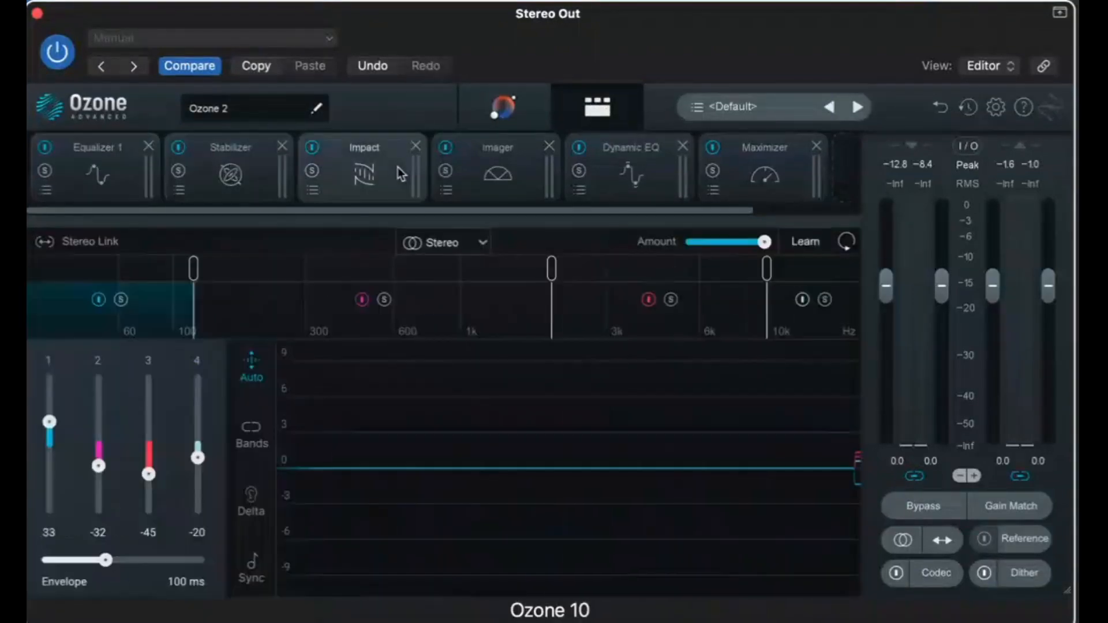
click(313, 193)
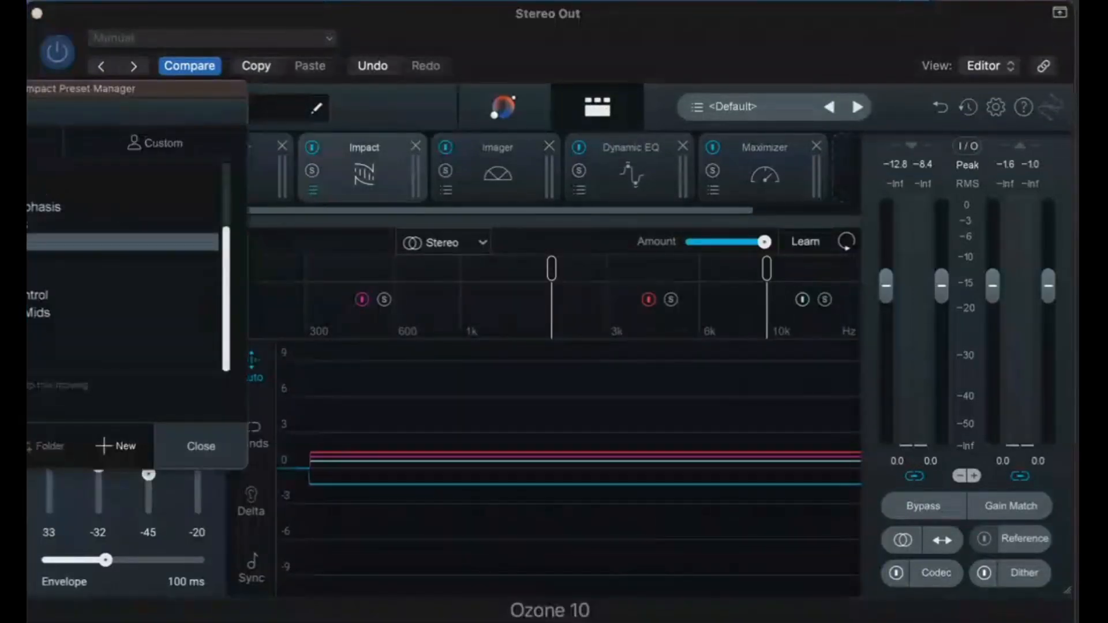
click(218, 450)
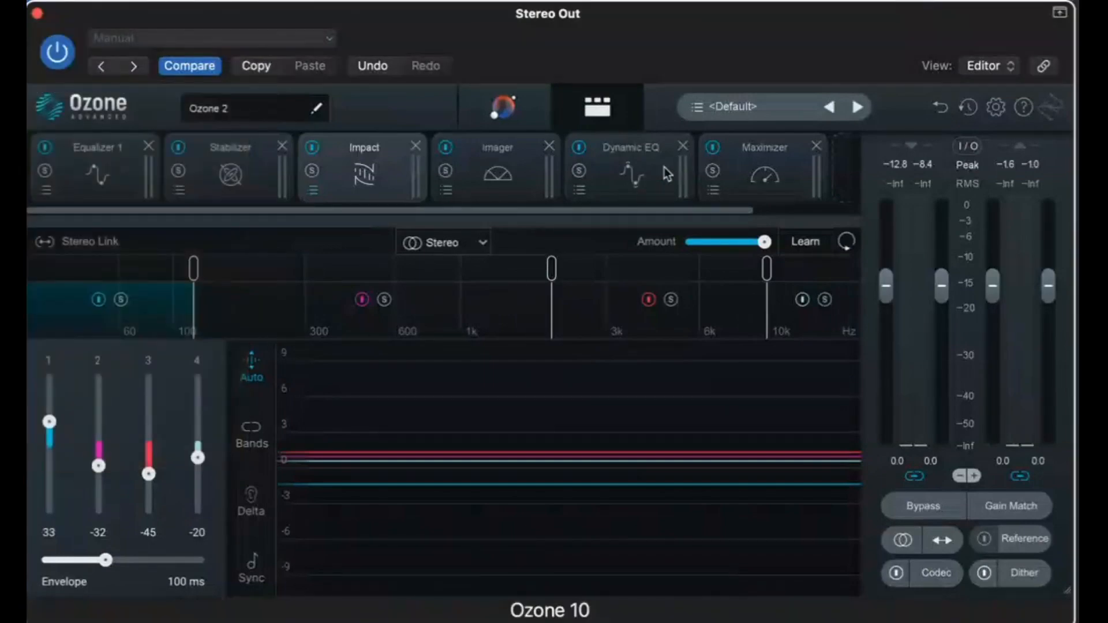
- Review the Maximizer, Dynamic EQ and Imager settings, ending on the Maximizer
click(781, 157)
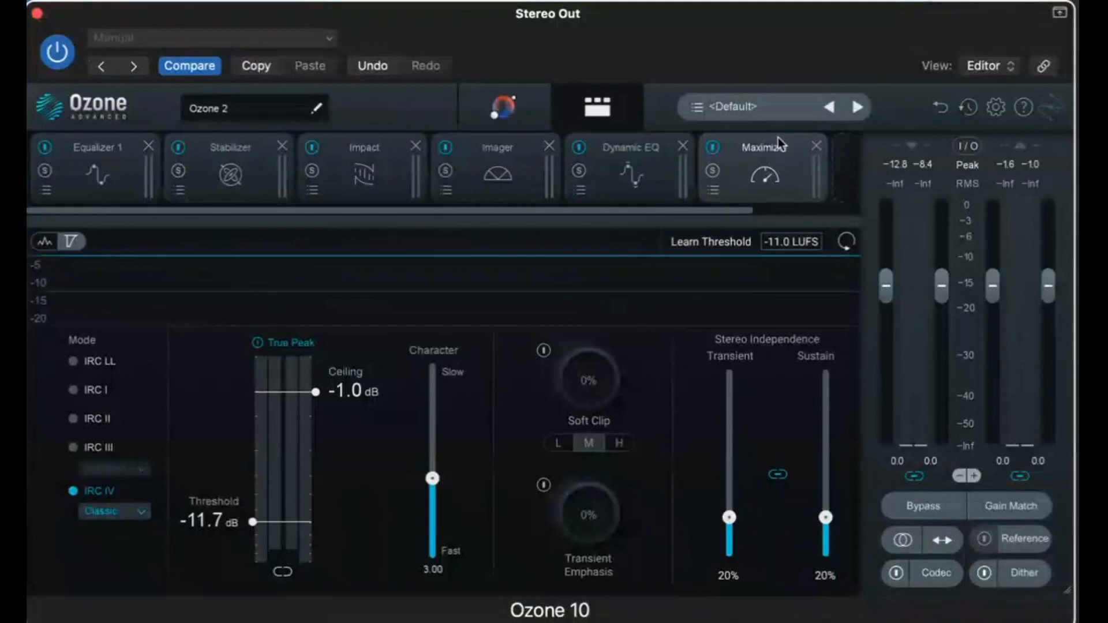
click(645, 158)
click(499, 170)
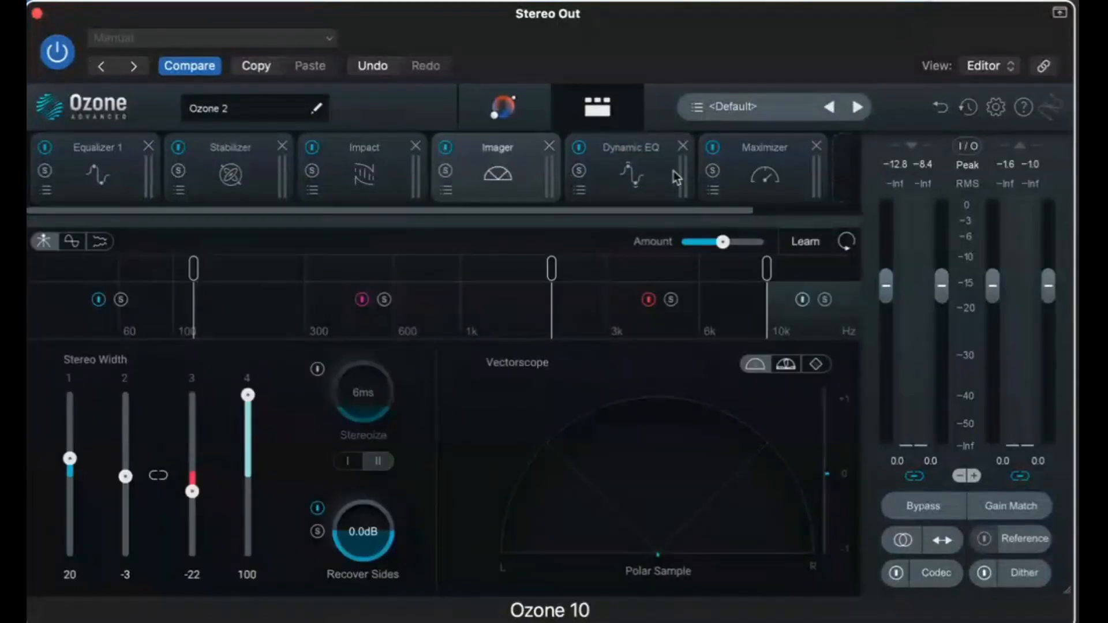
click(673, 174)
click(785, 171)
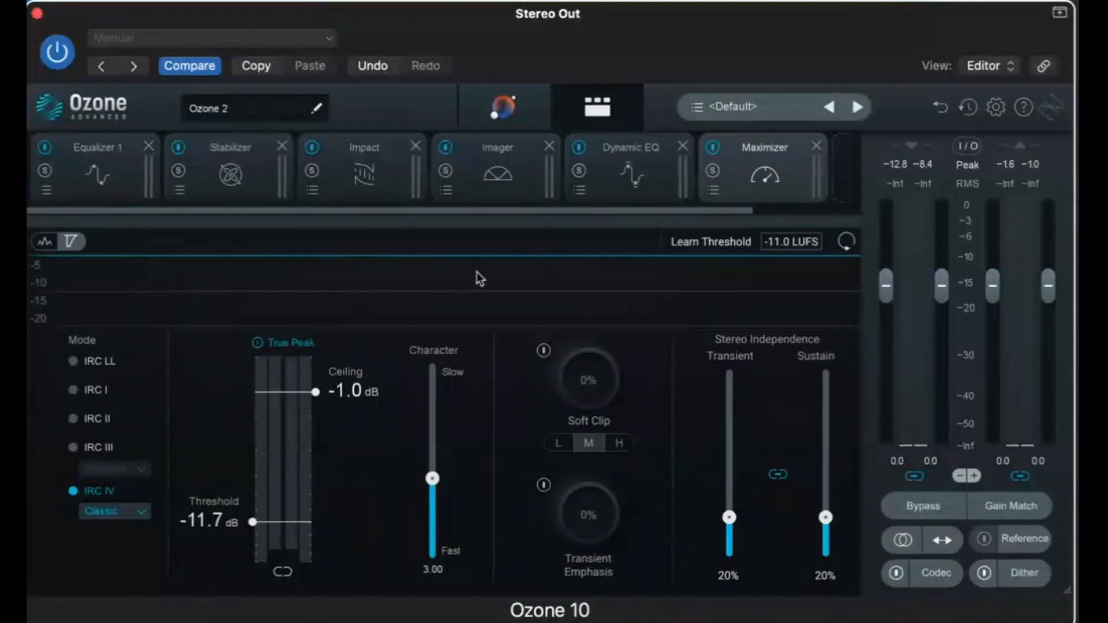
- Try the Maximizer's Transient and Sustain stereo independence unlinked at 100%, and return both to 20% with the link restored
click(774, 475)
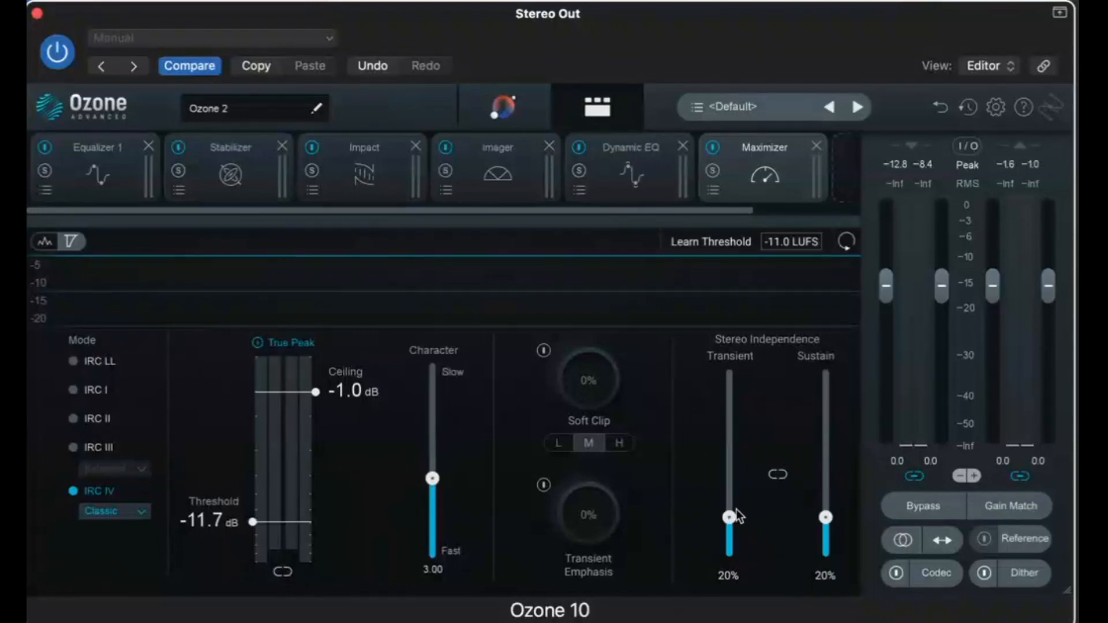
drag(729, 517, 744, 363)
drag(825, 517, 848, 266)
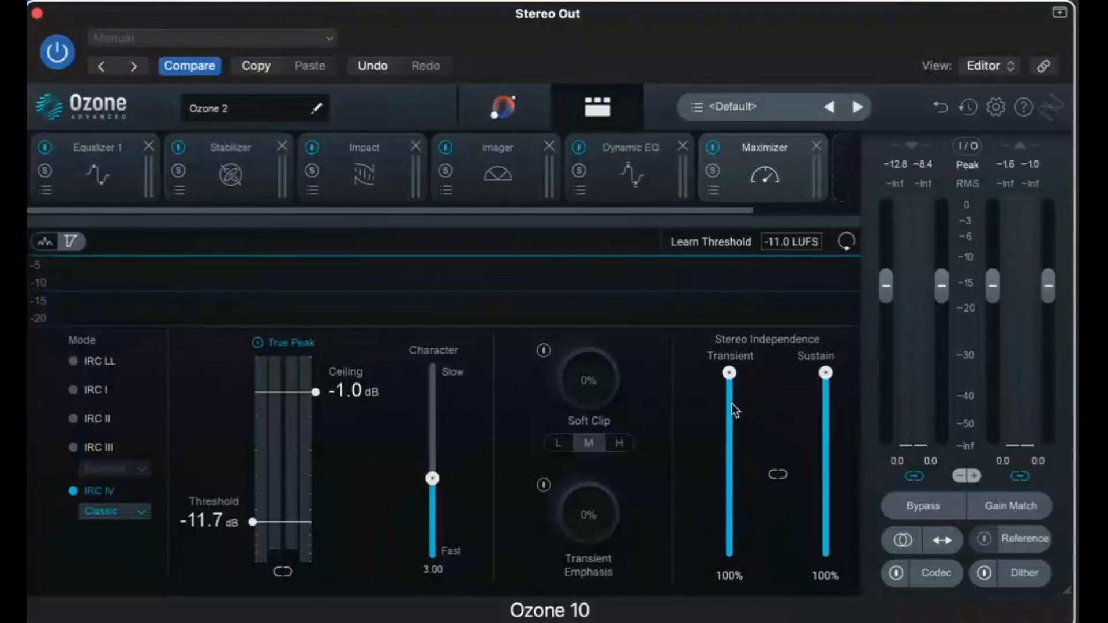
drag(729, 372, 730, 521)
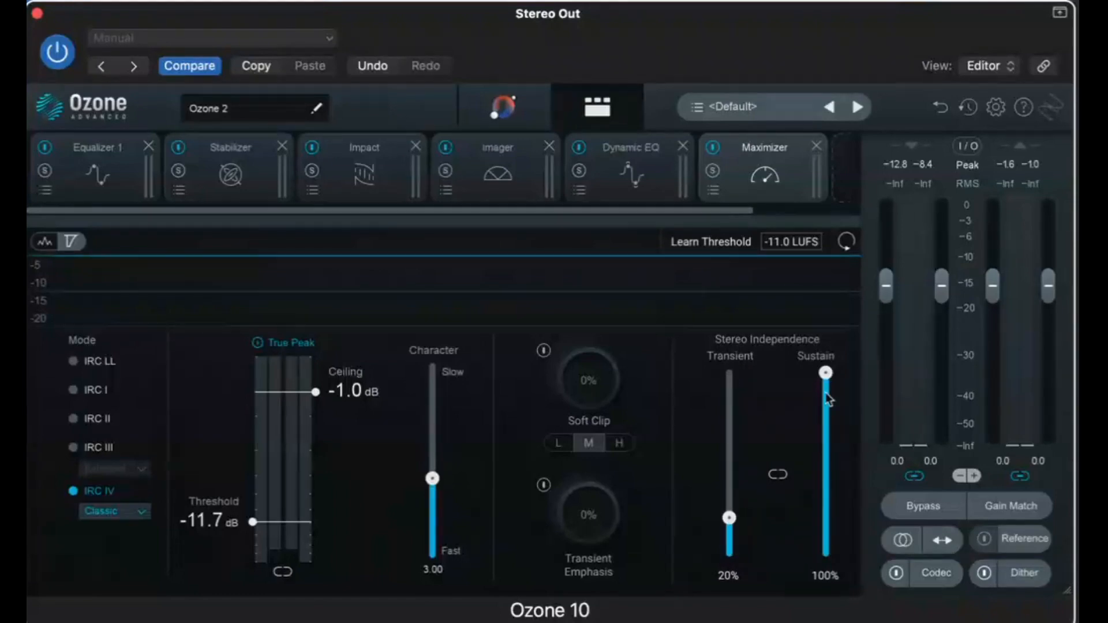
drag(825, 373, 833, 525)
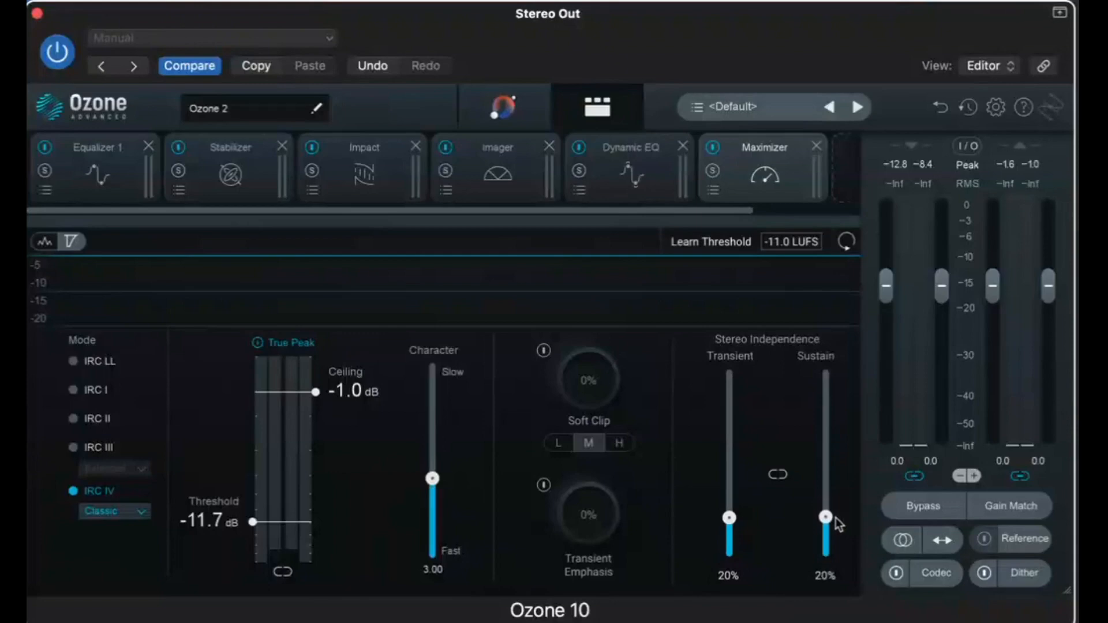
click(777, 475)
- Set the Maximizer's Learn Threshold target to -9.5 LUFS and activate threshold learning
click(292, 342)
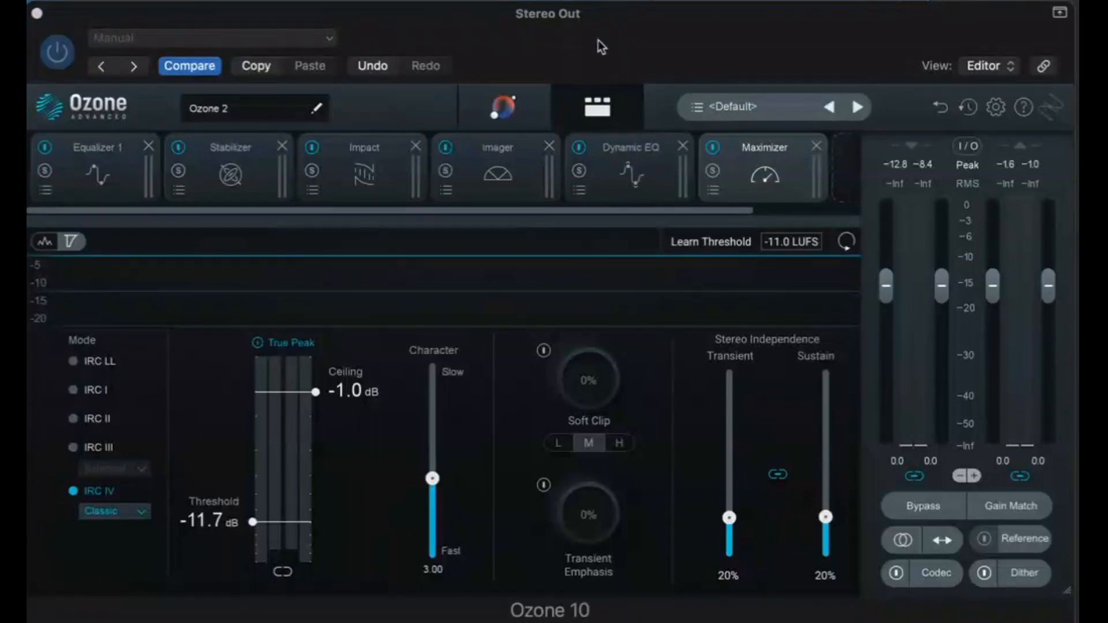
double_click(778, 244)
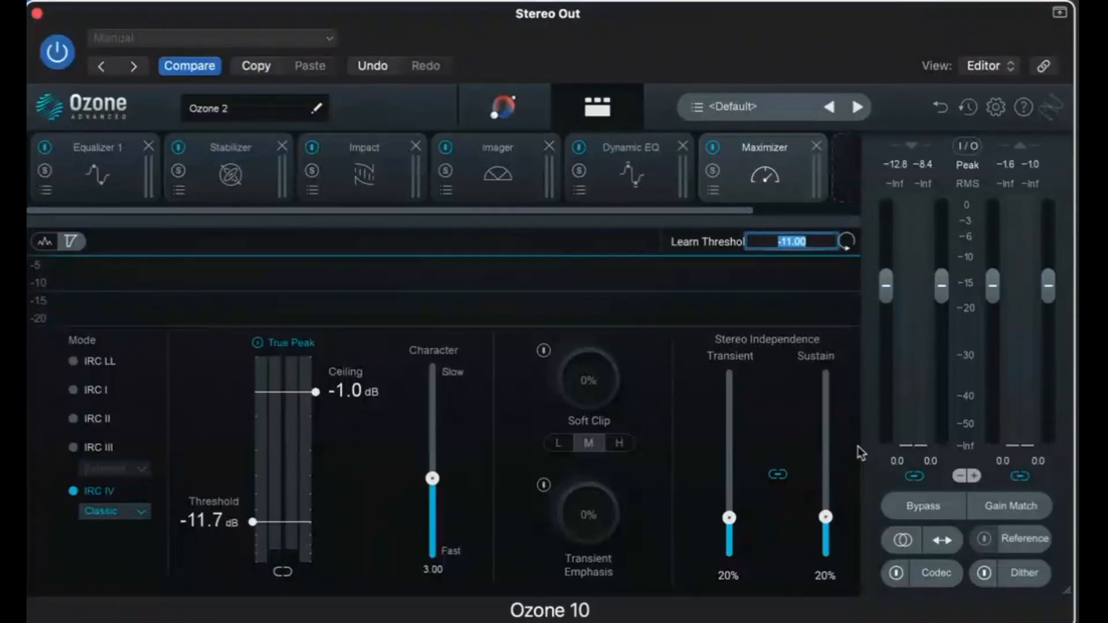
text(-9.5)
key(Return)
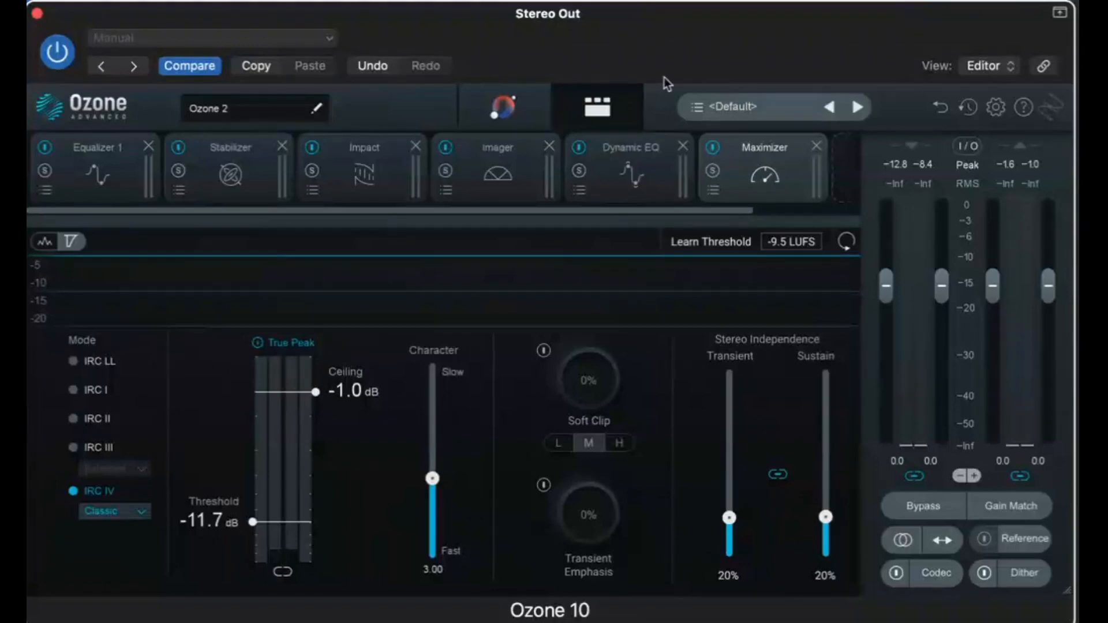
click(712, 243)
- Try the Maximizer ceiling at -0.4 dB and bring it back to -1.0 dB
click(295, 341)
drag(316, 394, 317, 379)
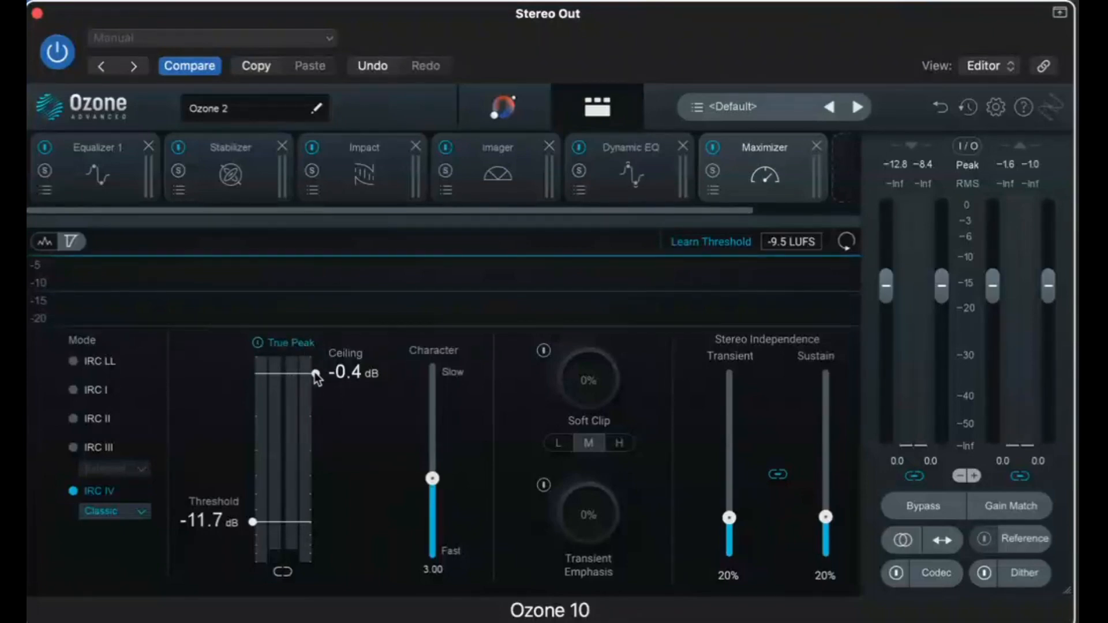
drag(318, 374, 317, 392)
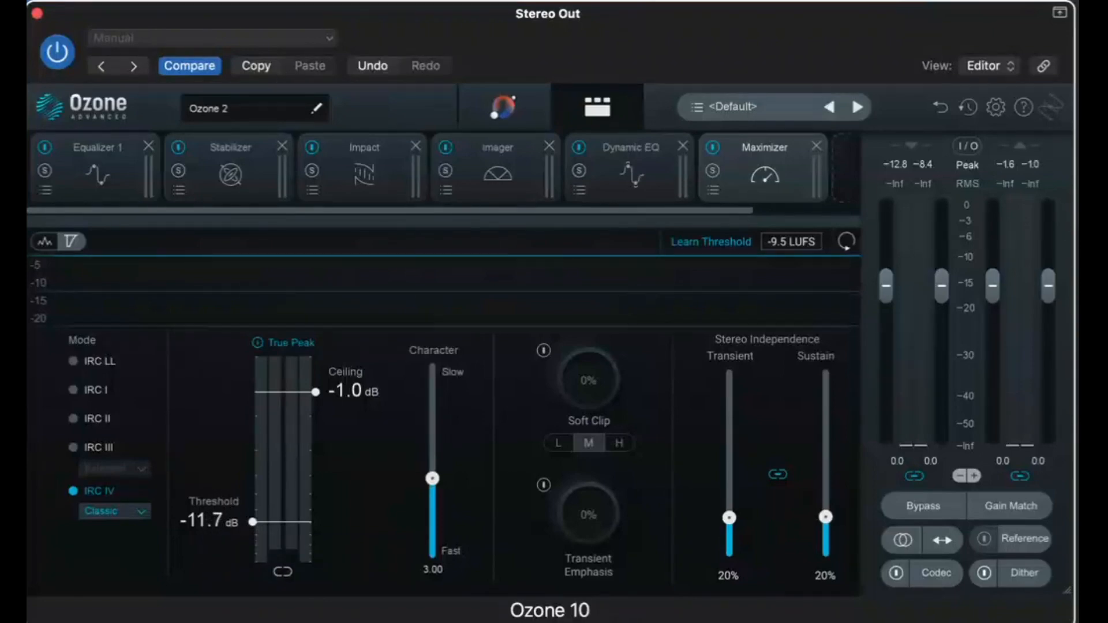
- Play the track so the Maximizer learns its threshold, and stop playback
key(space)
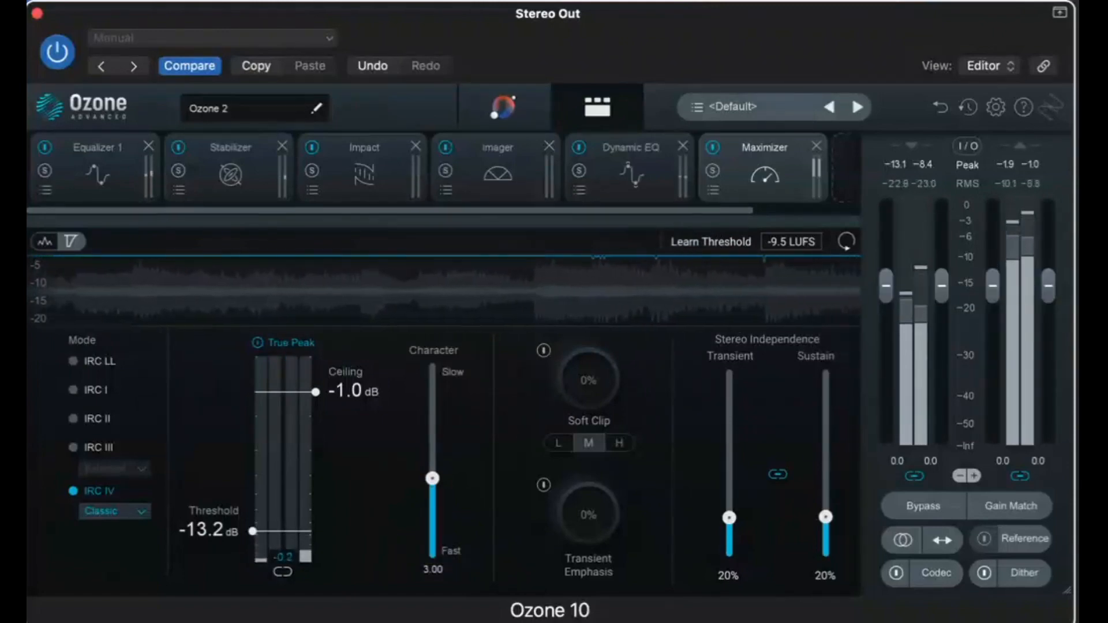
key(space)
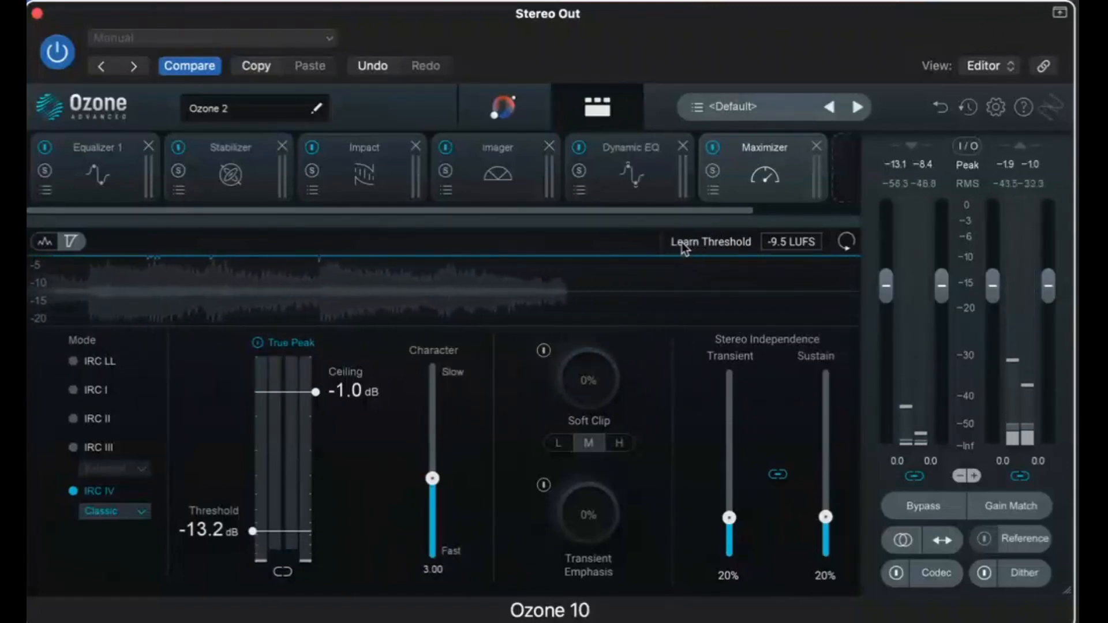
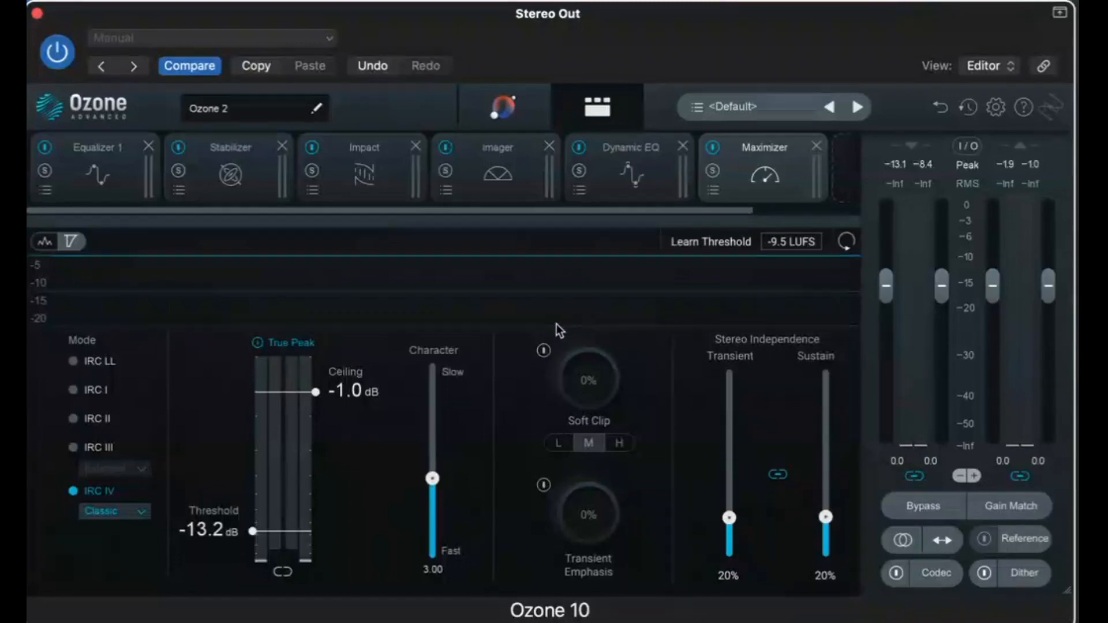
- Enable the Maximizer's Soft Clip and compare its L, M and H modes during playback, settling on M
click(558, 444)
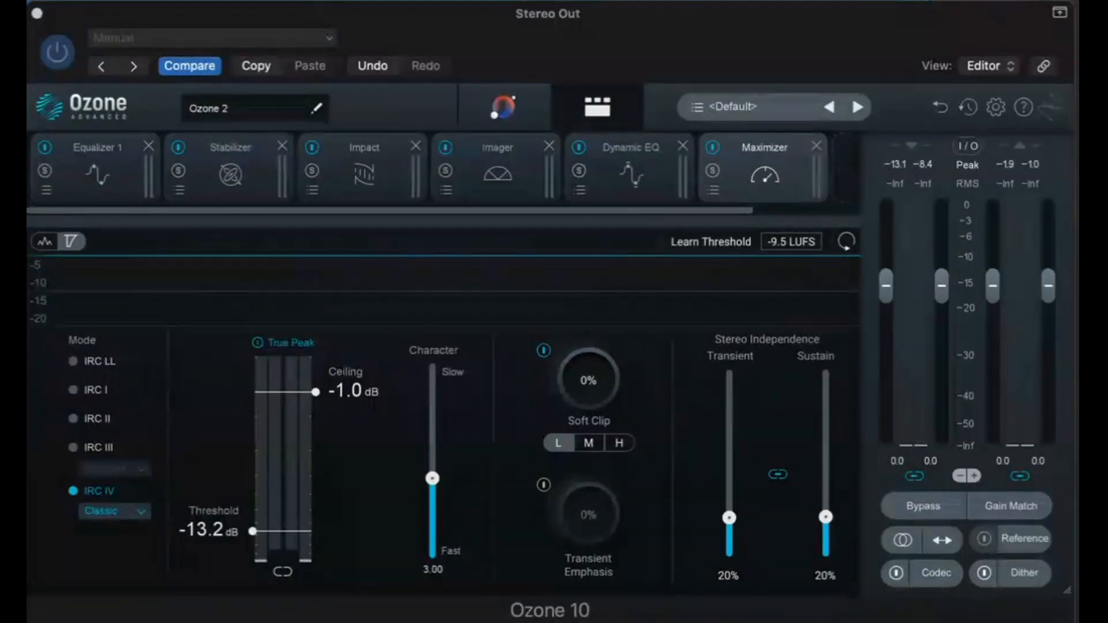
key(space)
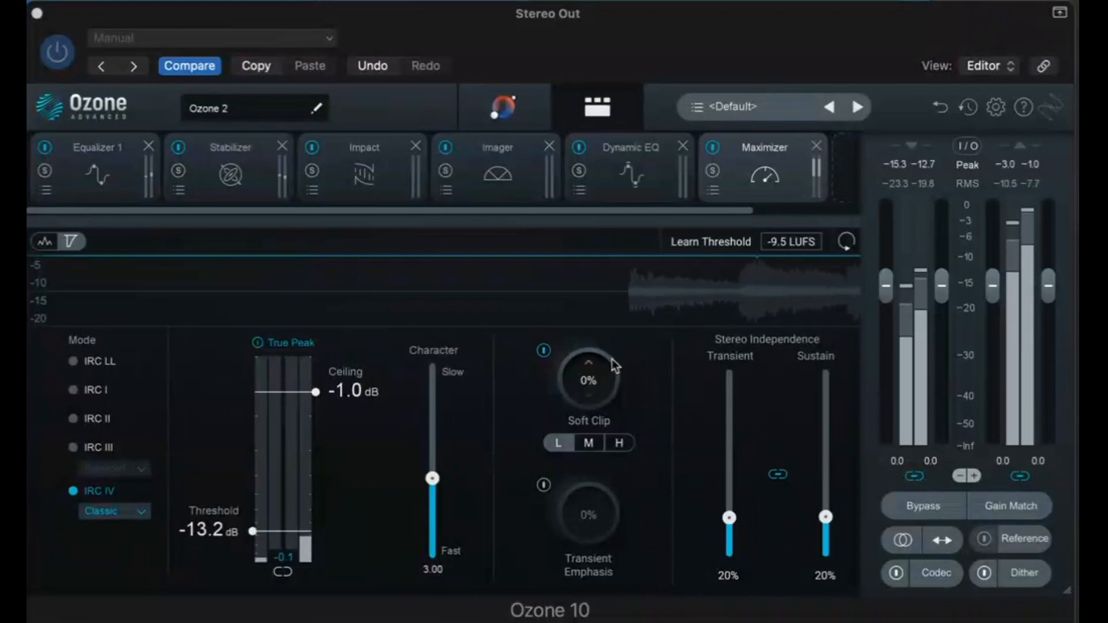
click(588, 442)
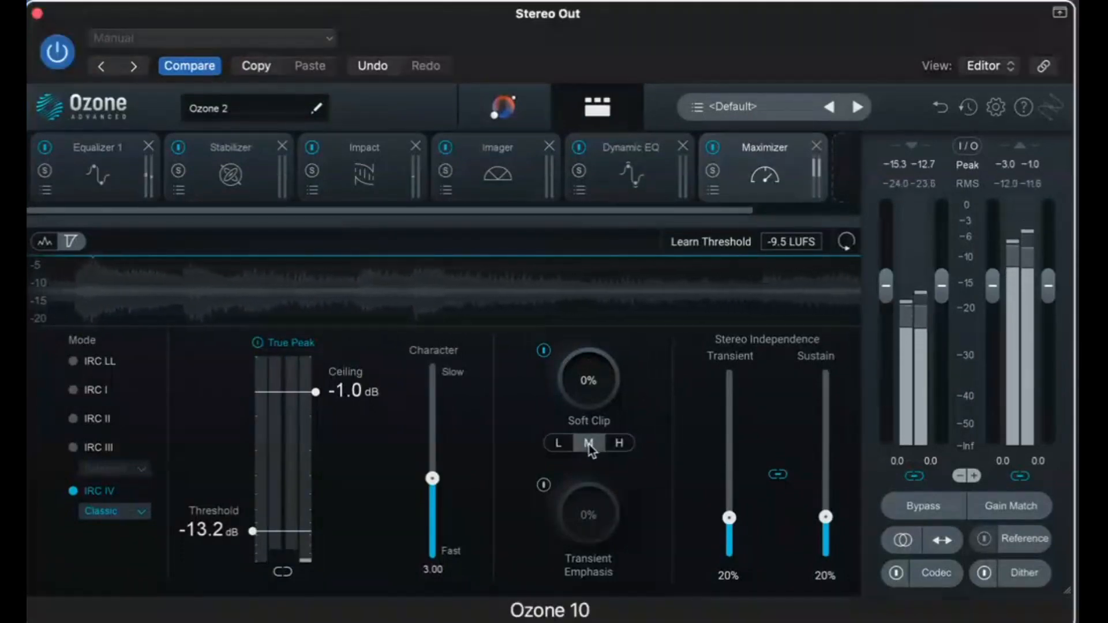
click(619, 443)
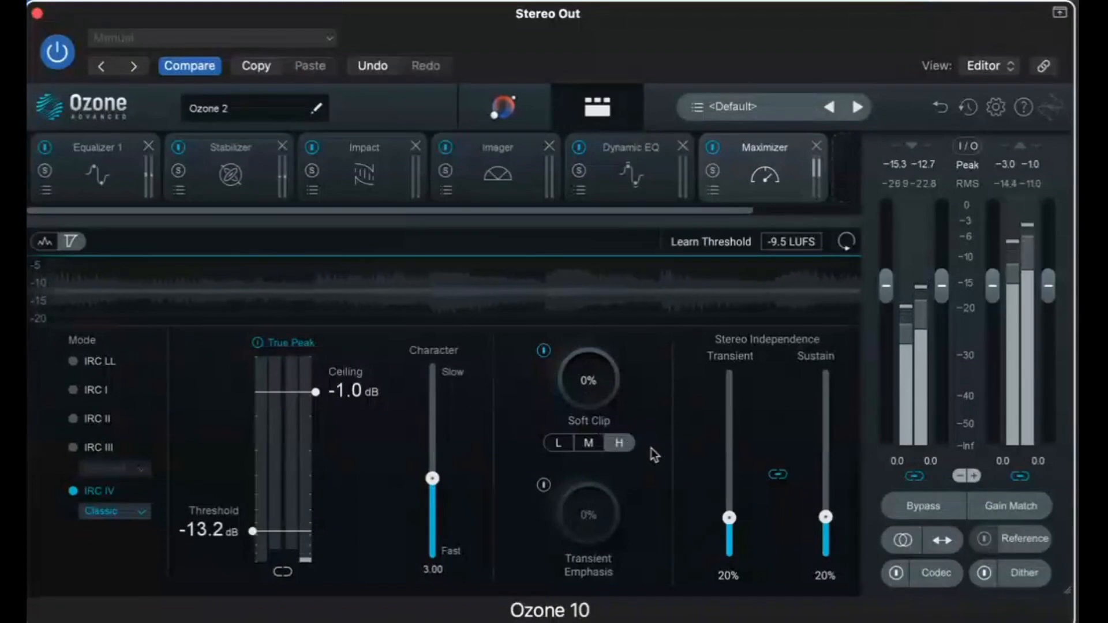
click(592, 443)
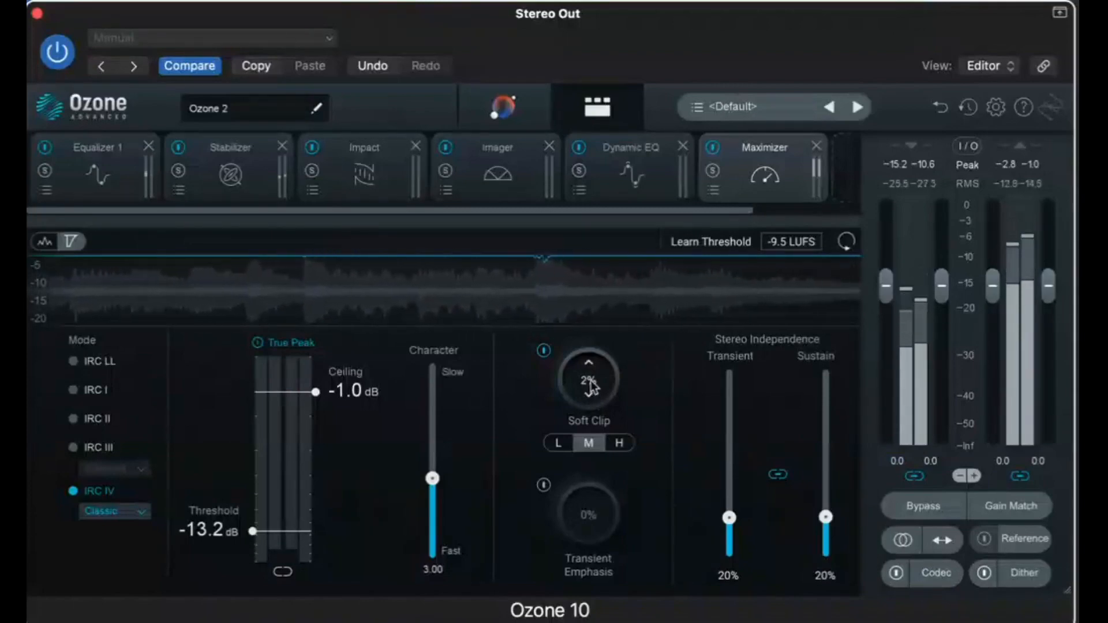
- Raise the Soft Clip amount to 42% while listening, and stop playback
drag(586, 372, 595, 312)
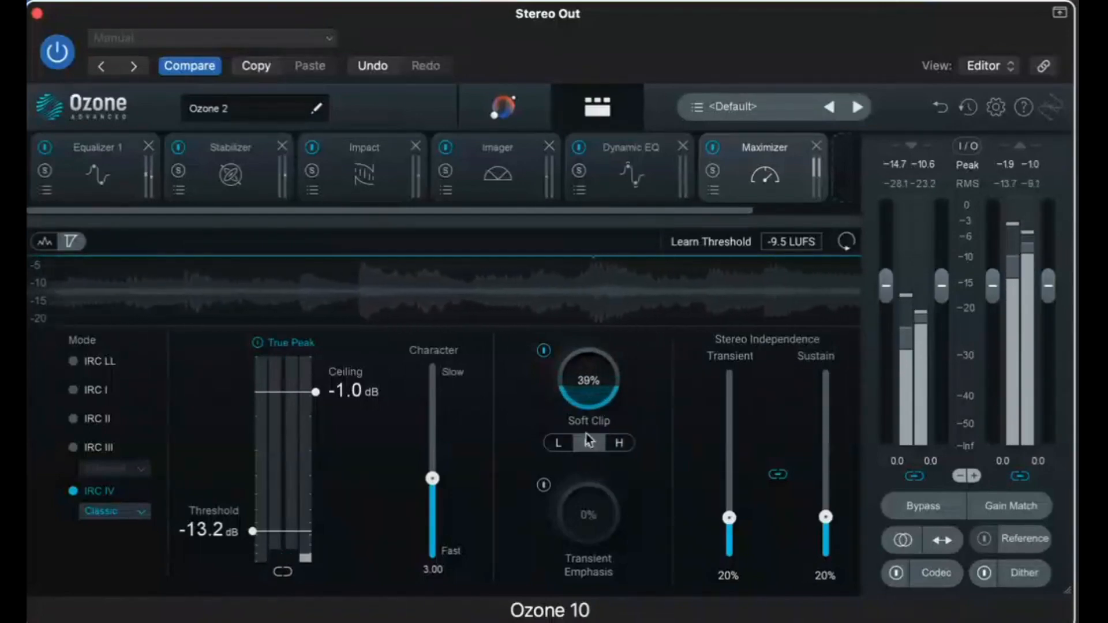
mouse_move(585, 386)
mouse_down()
mouse_move(576, 262)
mouse_move(595, 397)
mouse_up()
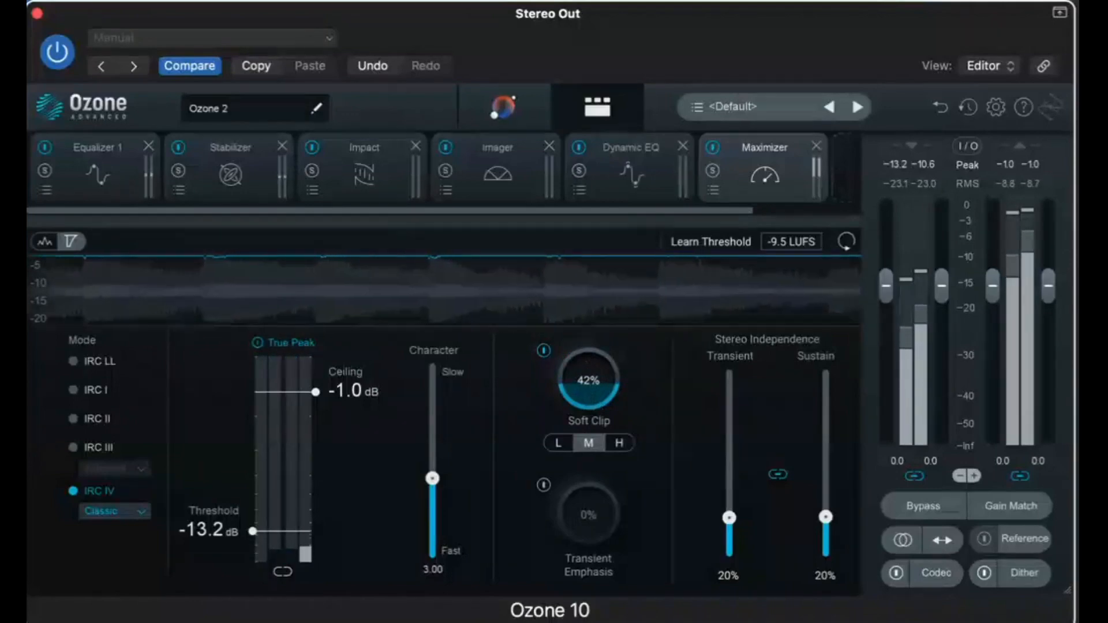
key(space)
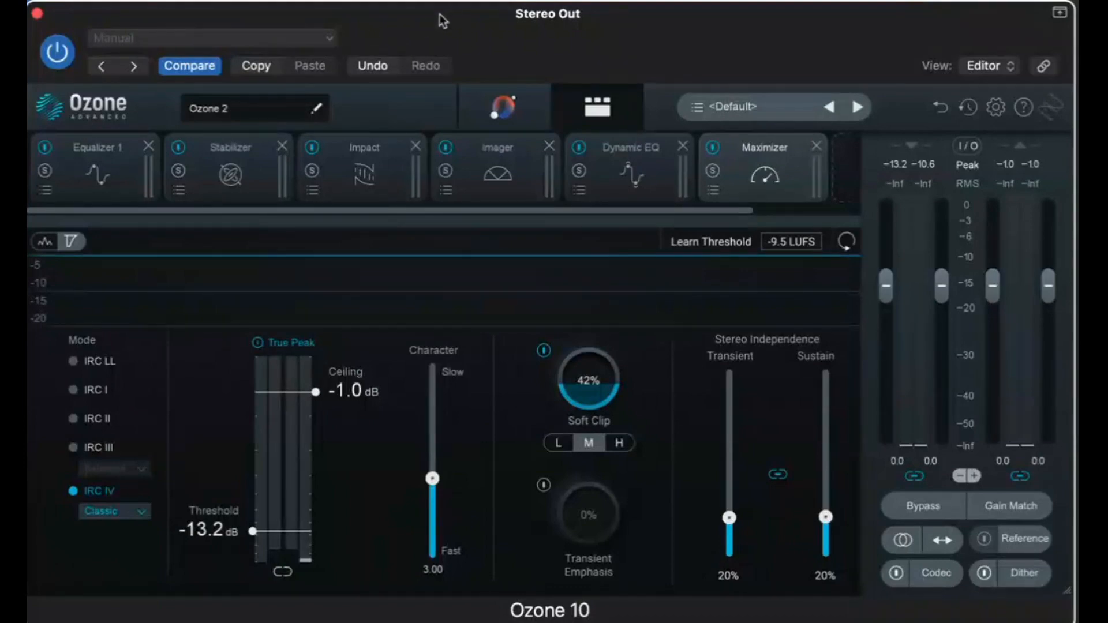
- Save the current Ozone 10 plug-in setting as MHDEMO and check the list of saved settings
click(331, 37)
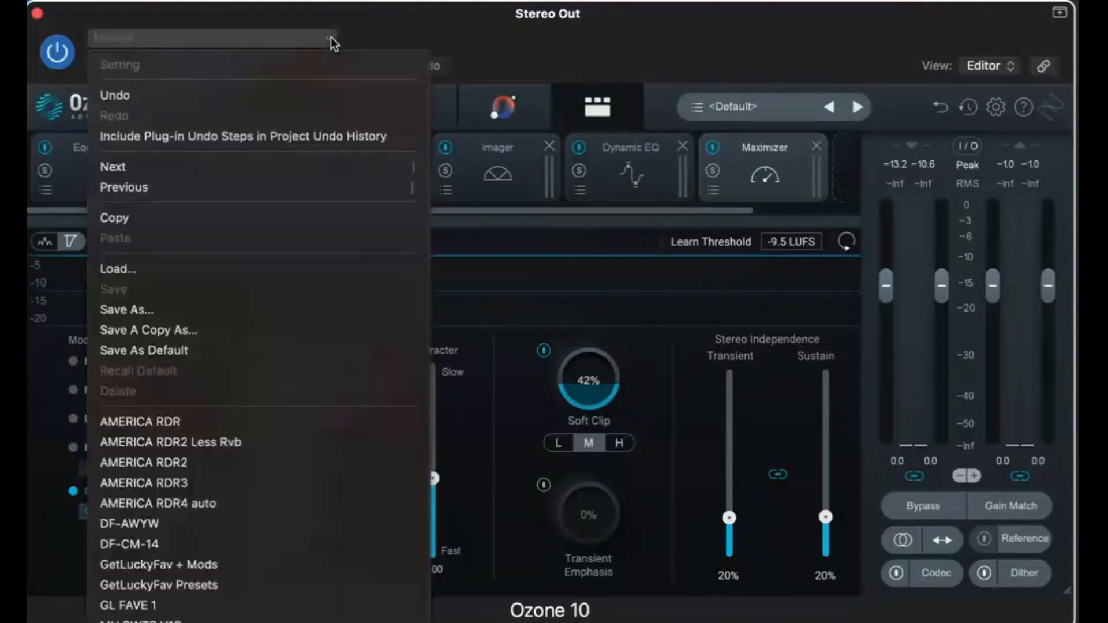
click(207, 310)
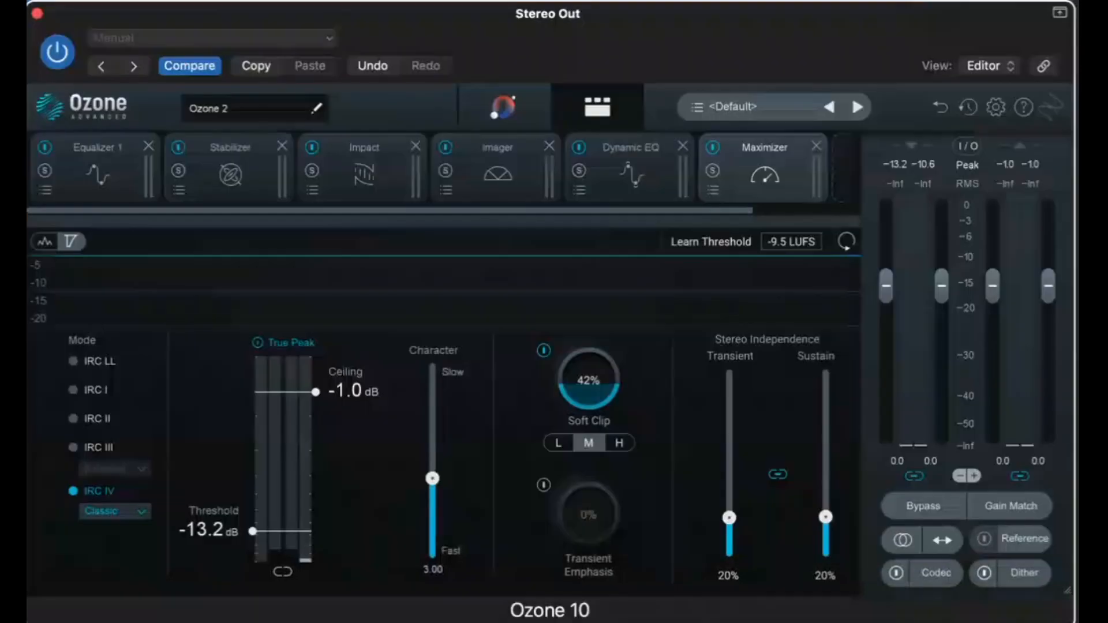
click(293, 36)
click(191, 37)
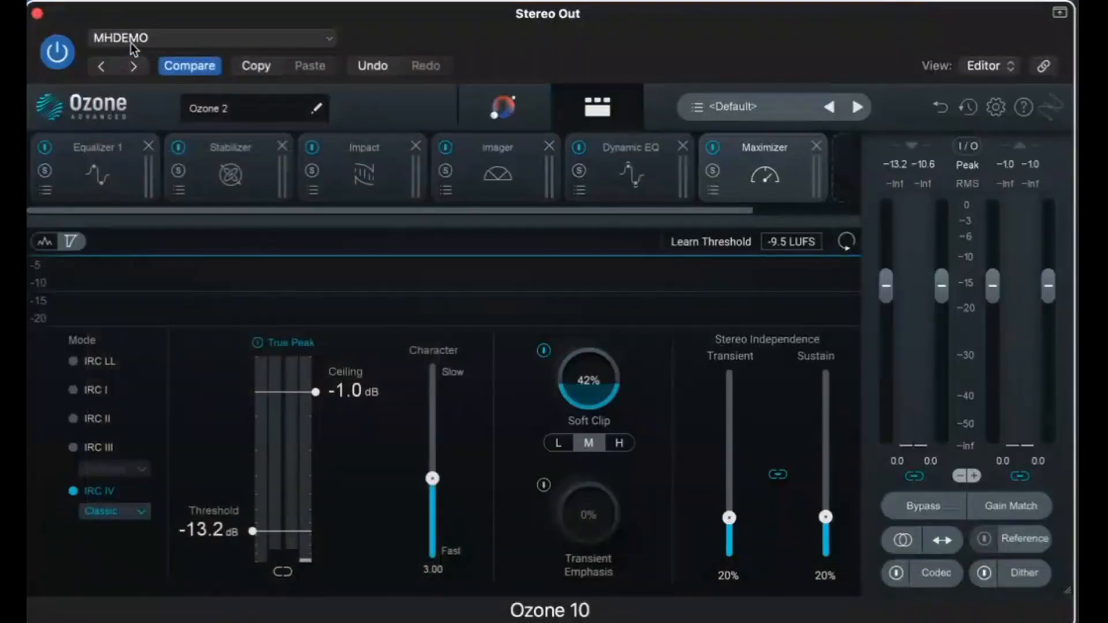
click(150, 36)
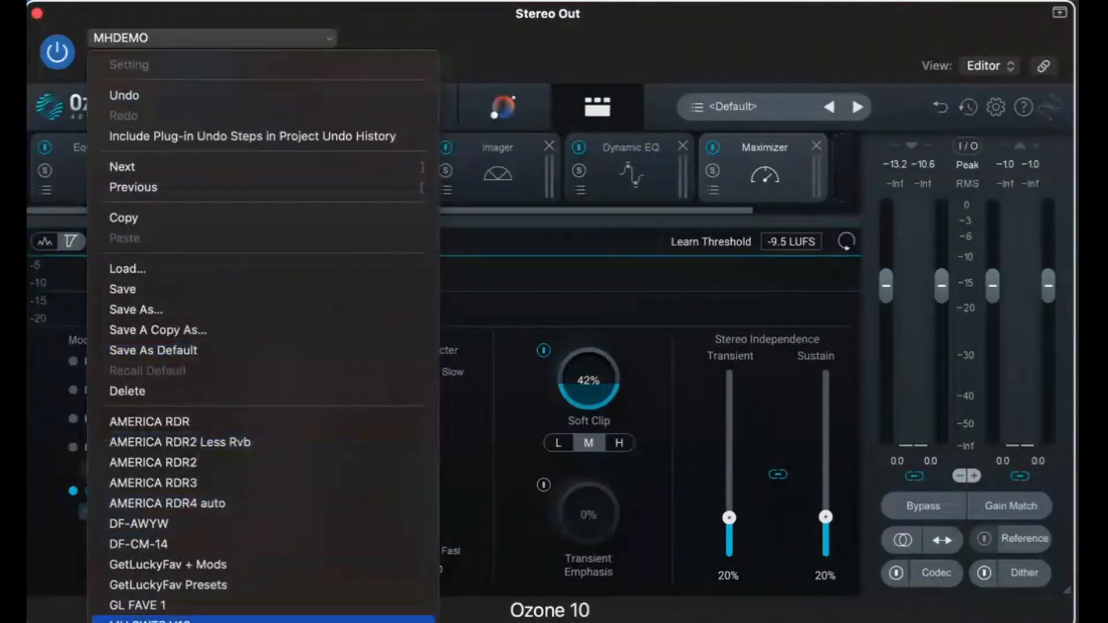
click(608, 37)
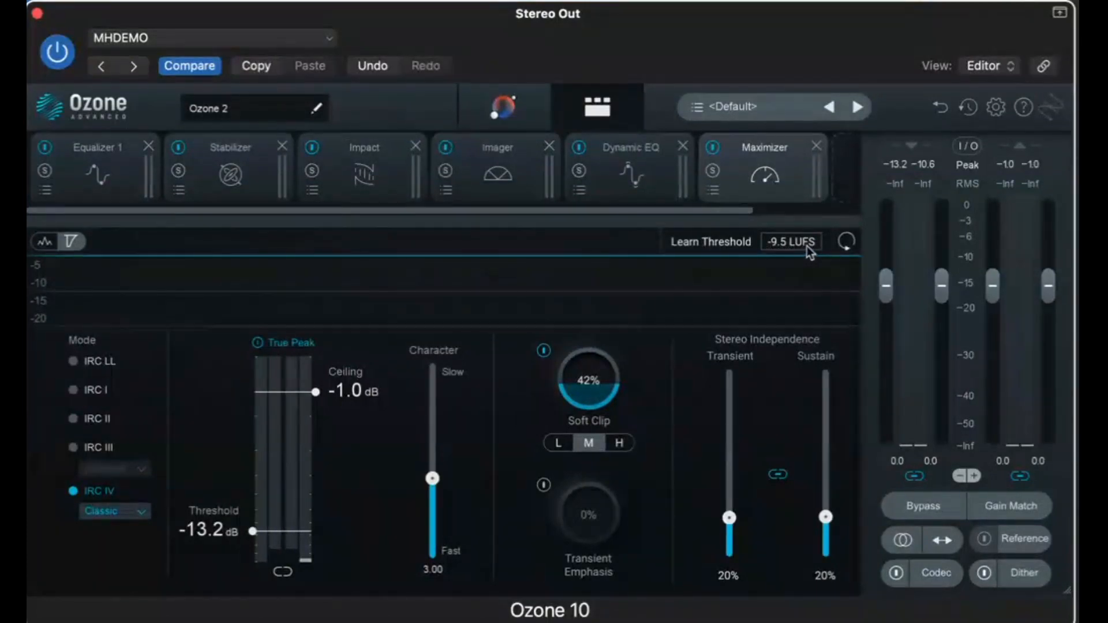
- Close the Ozone 10 window and select the Russians - PreMaster2-NOIRE region at the start of the Audio 1 track
click(37, 12)
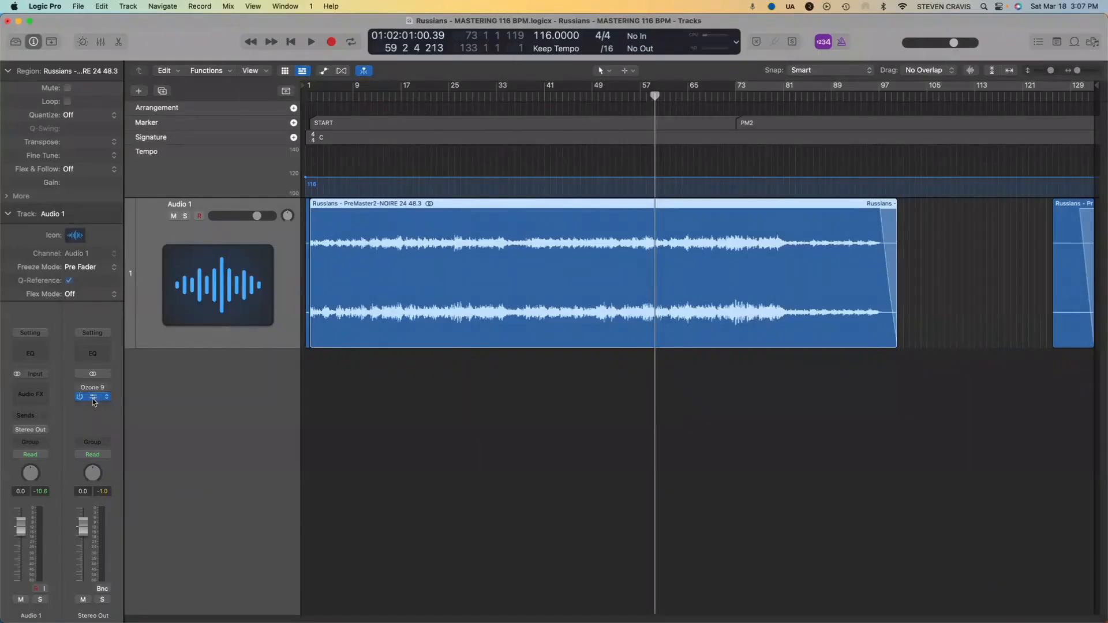
click(77, 6)
click(76, 7)
click(526, 437)
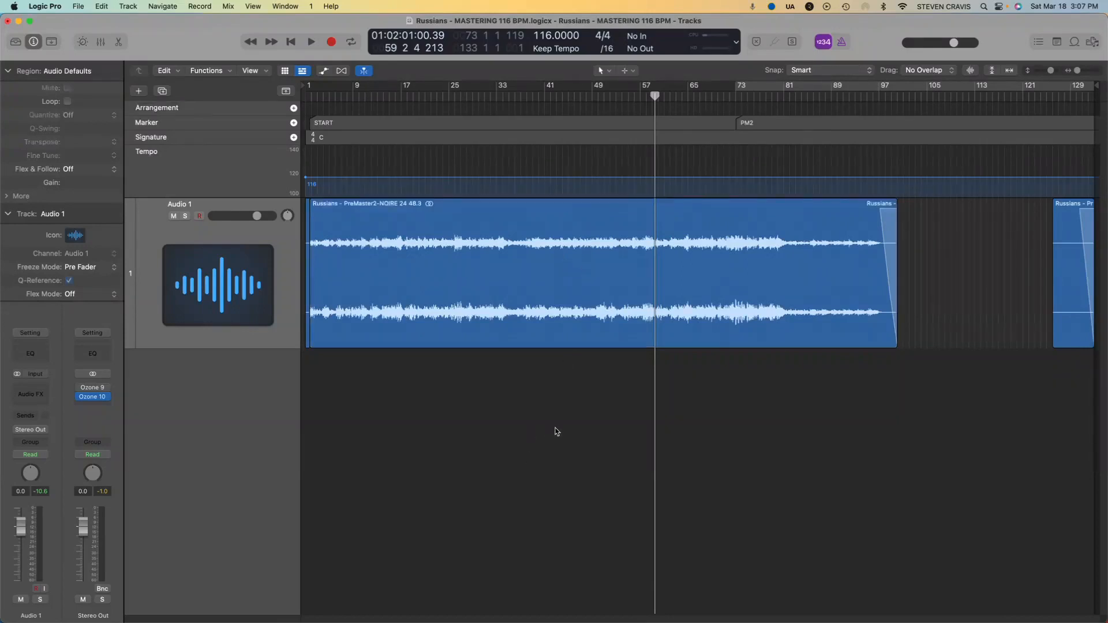
click(505, 242)
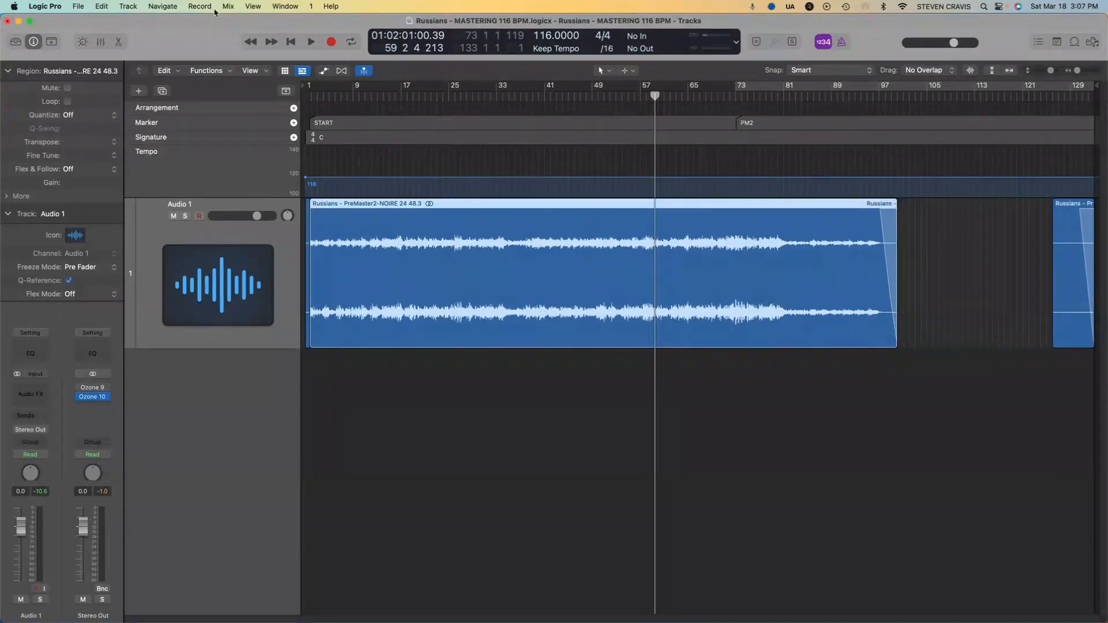
- Open the bounce settings for the project and choose PCM instead of MP3 as the destination
click(79, 7)
mouse_move(165, 281)
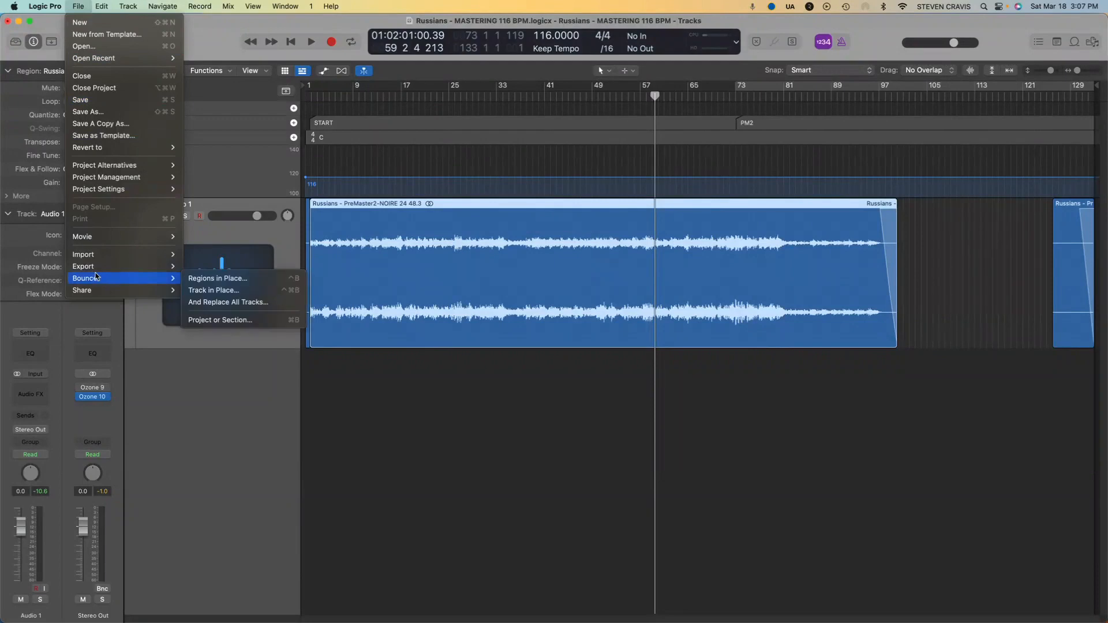
click(236, 320)
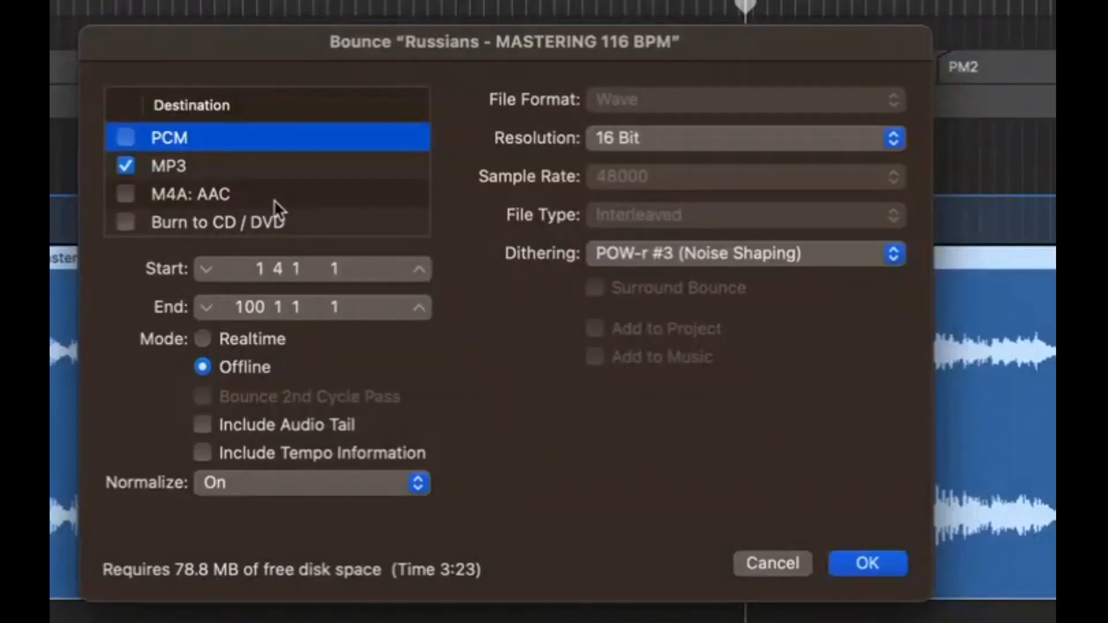
click(393, 164)
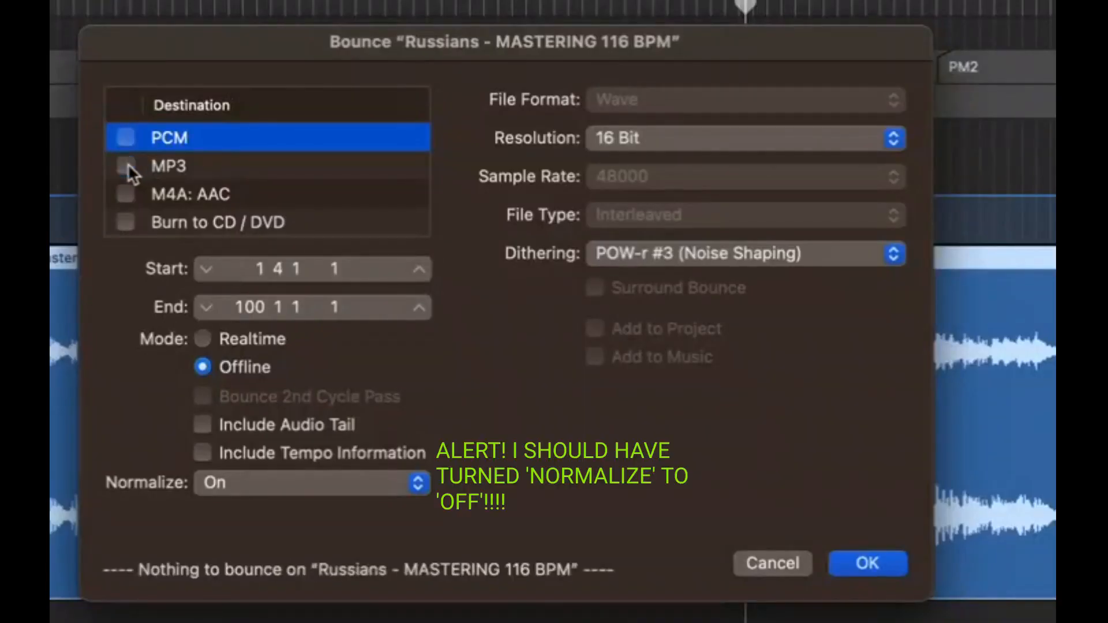
click(125, 137)
- Set the PCM bounce resolution to 24 Bit and dithering to None, and cancel the bounce
click(628, 137)
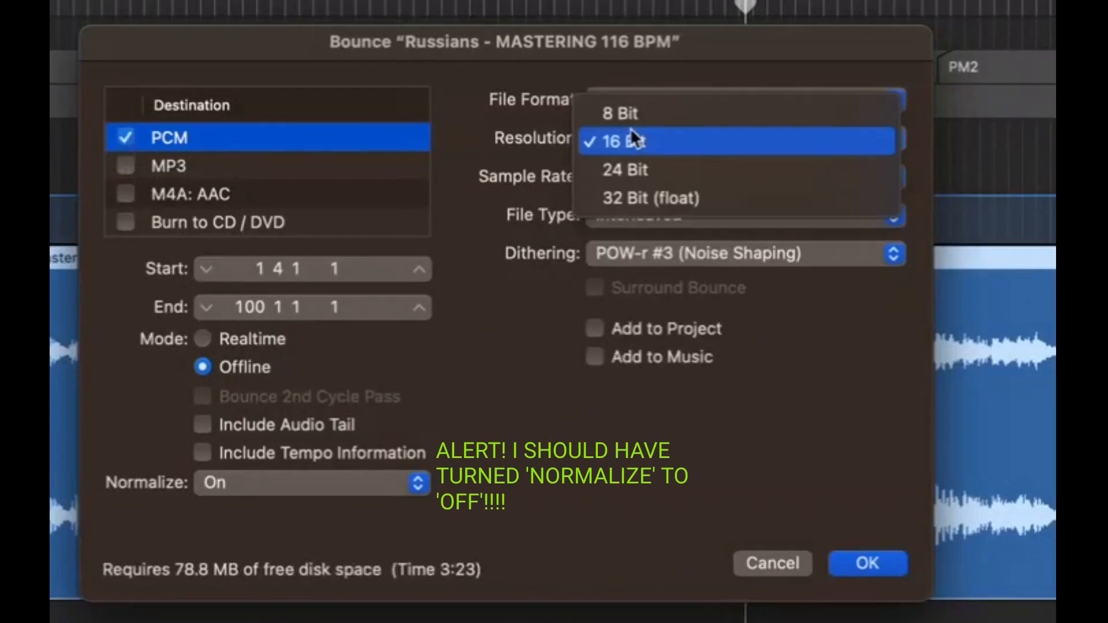
click(625, 169)
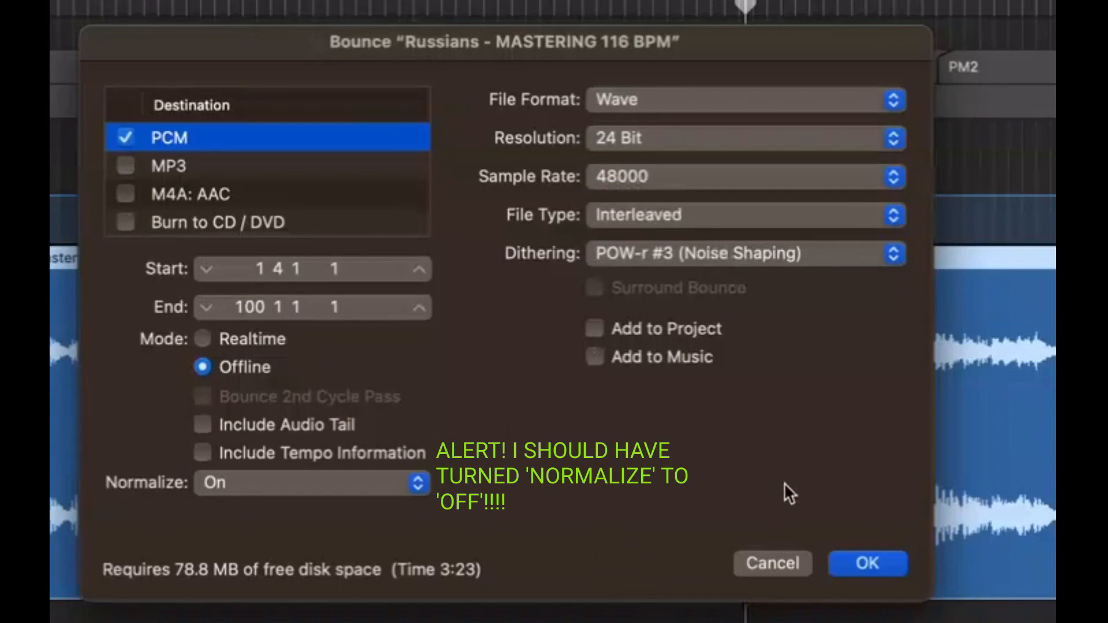
click(704, 252)
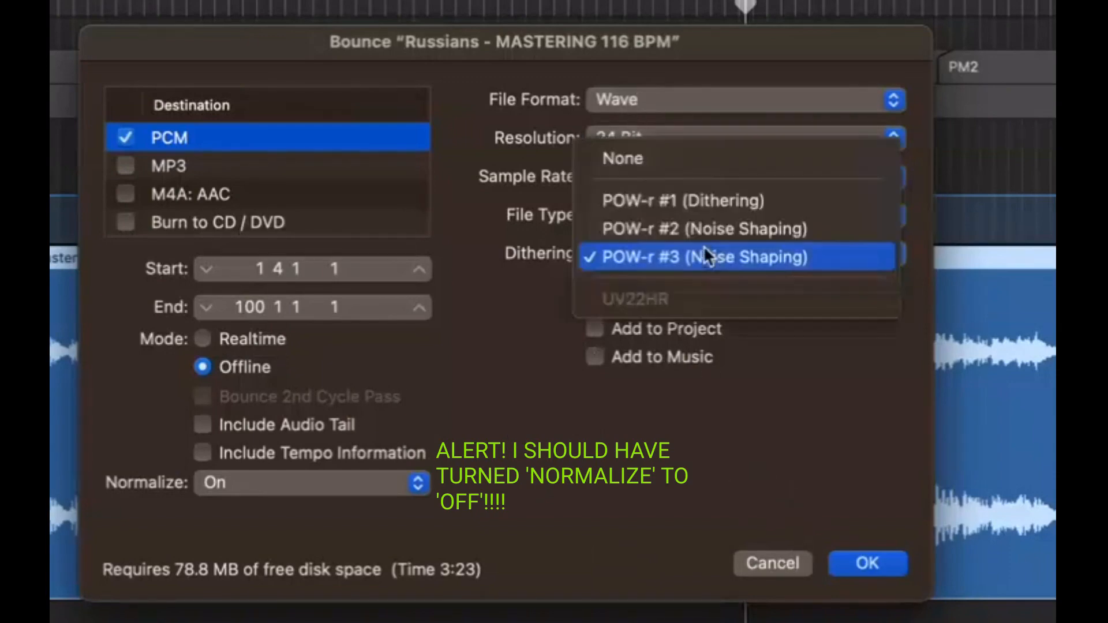
click(648, 148)
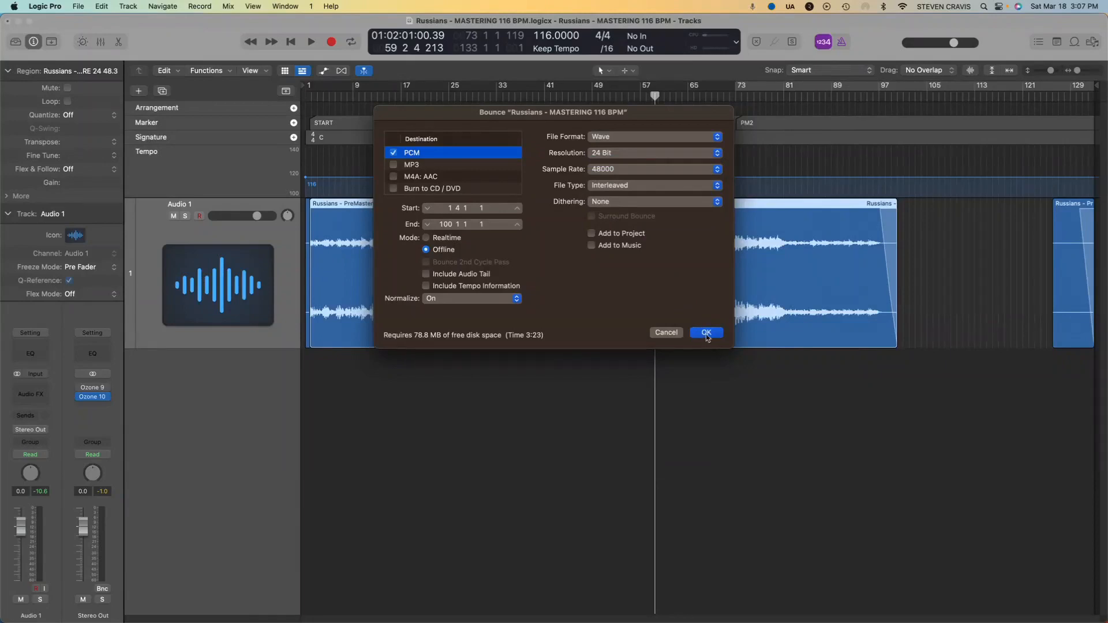
click(665, 333)
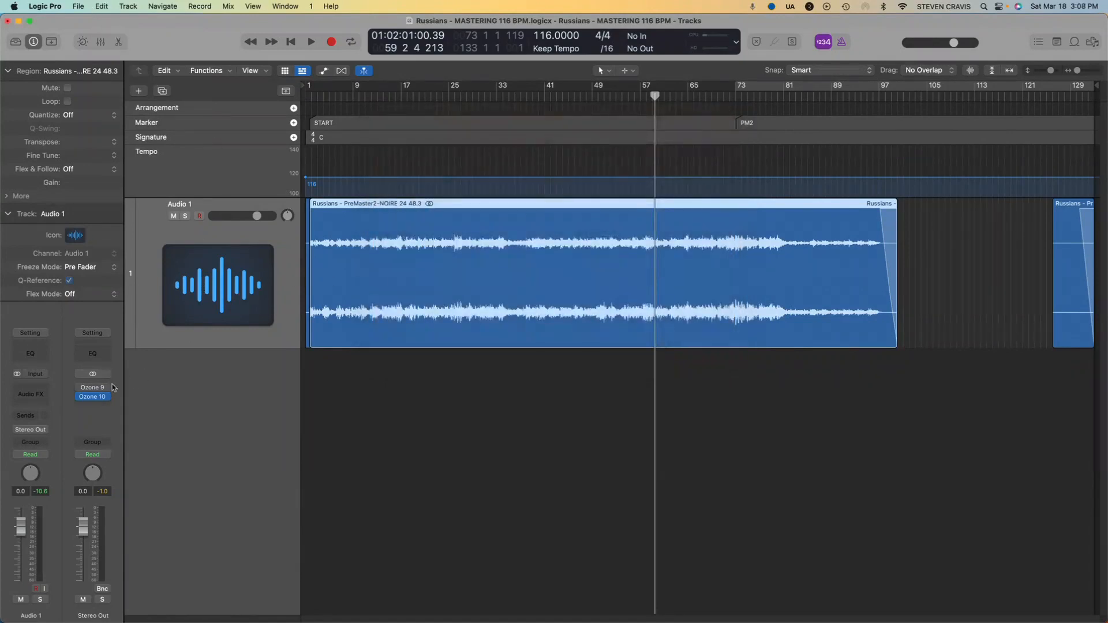
- Reopen Ozone 10 on the Stereo Out channel and compare its assistant view with the detailed module view
mouse_move(99, 397)
click(97, 404)
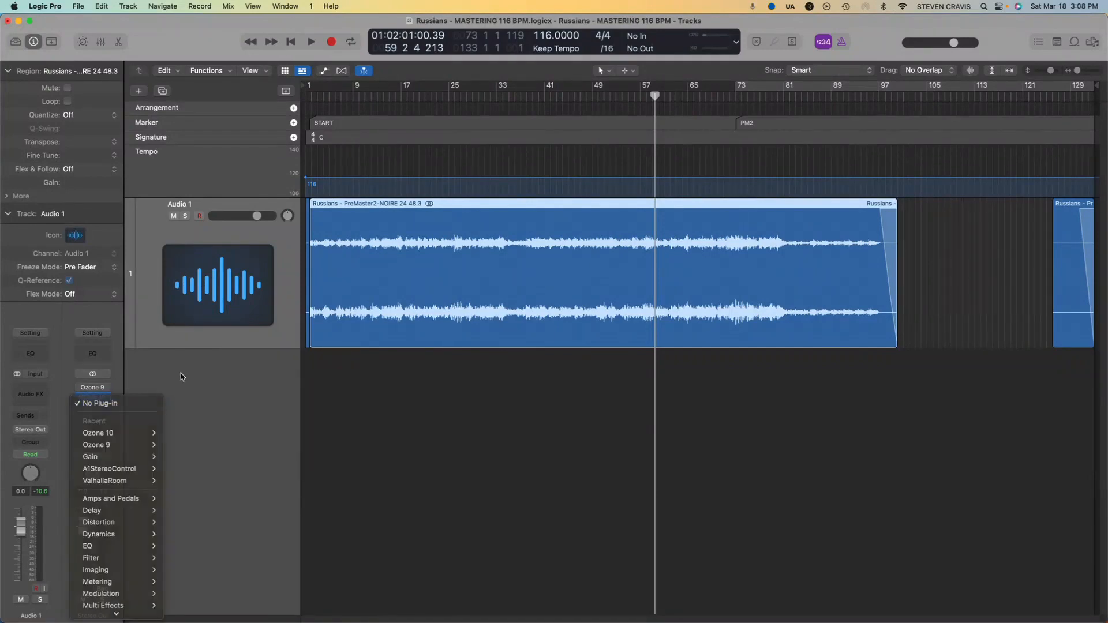
click(182, 375)
click(94, 398)
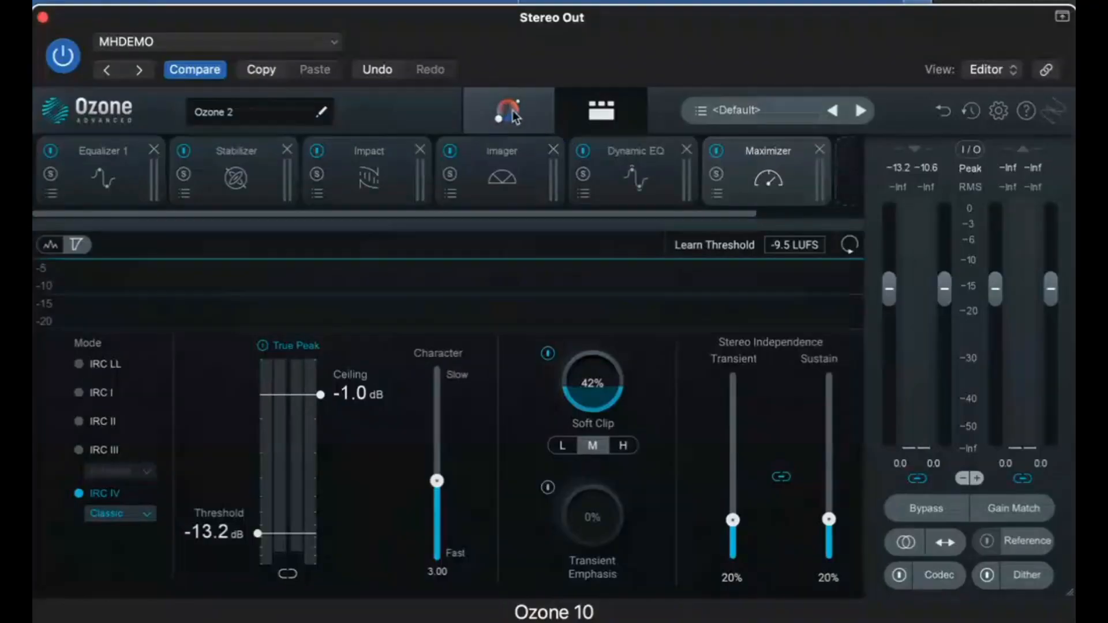
click(507, 108)
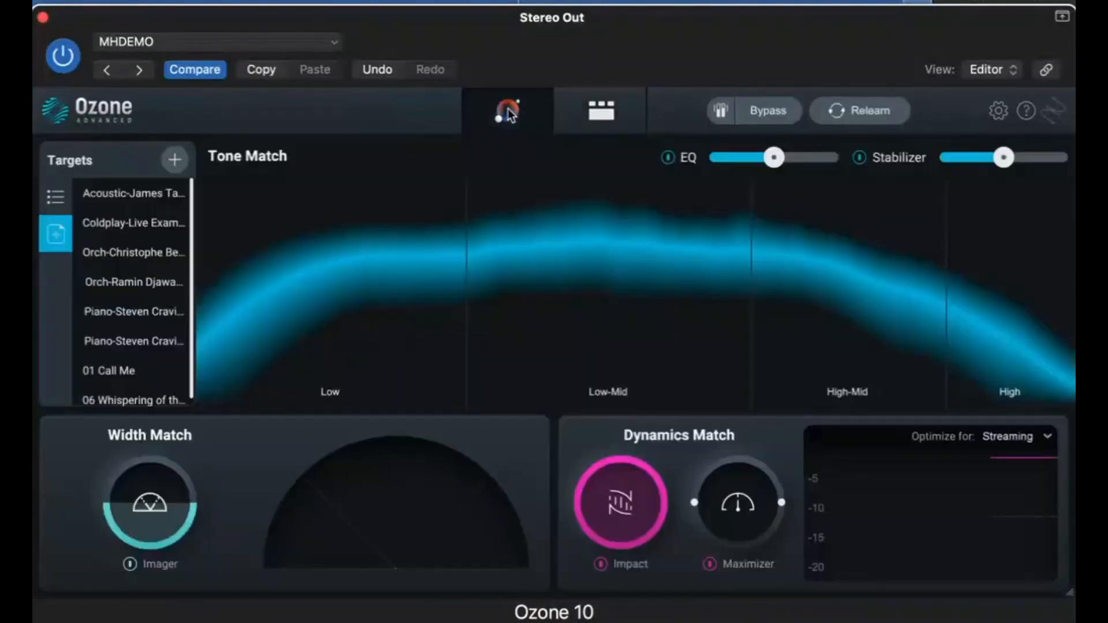
click(601, 115)
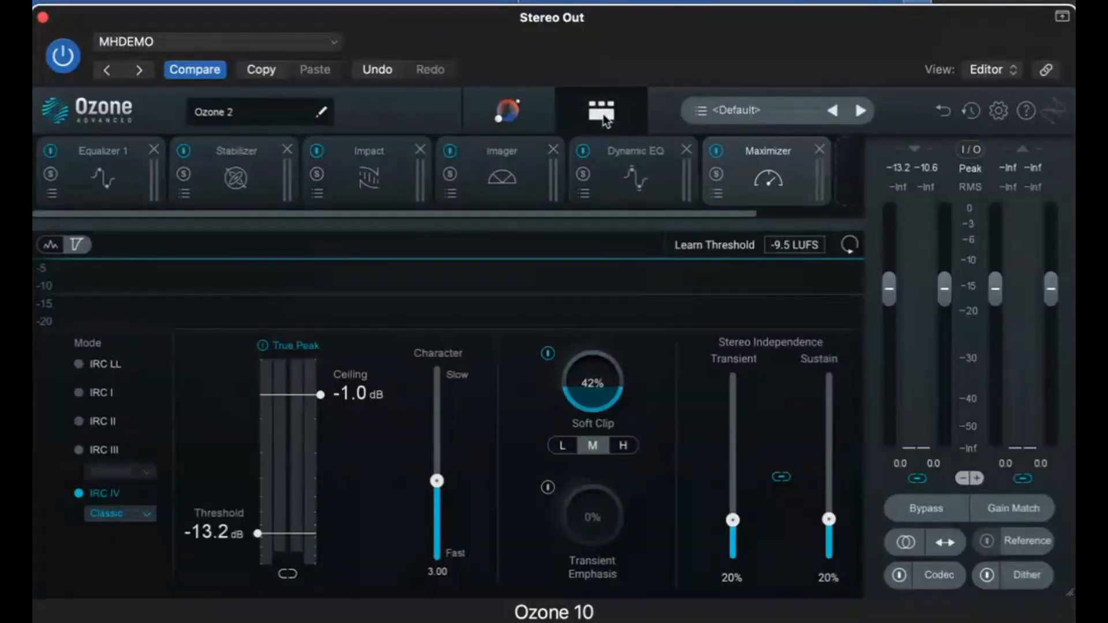
click(496, 112)
click(601, 113)
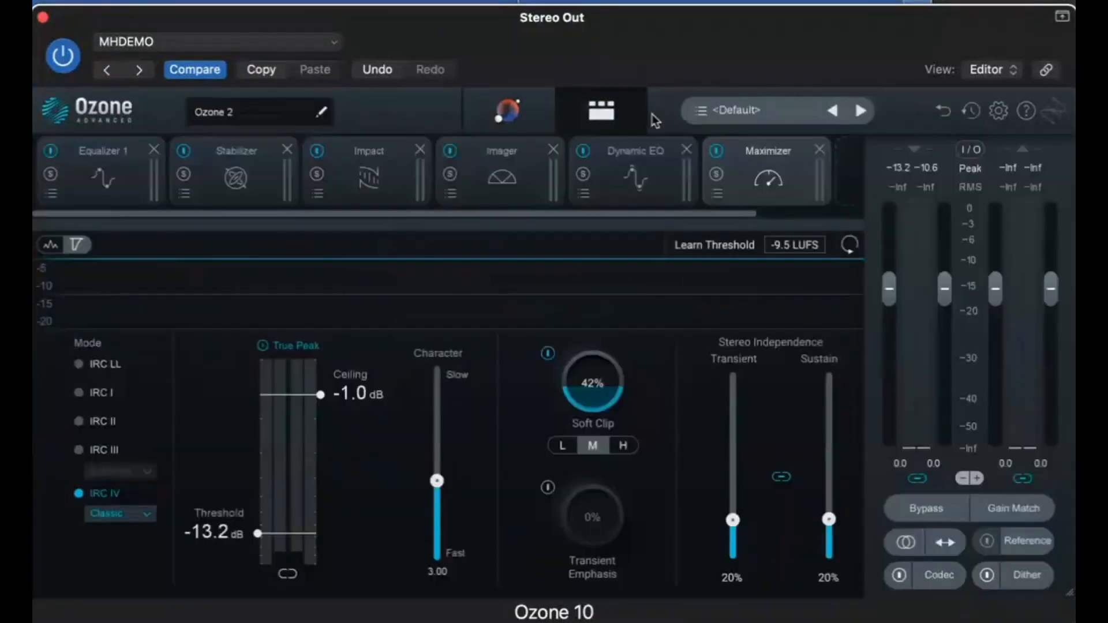
- Browse the Greg Calbi presets under Expert Curated Presets in Ozone's global preset manager, and close it
click(704, 111)
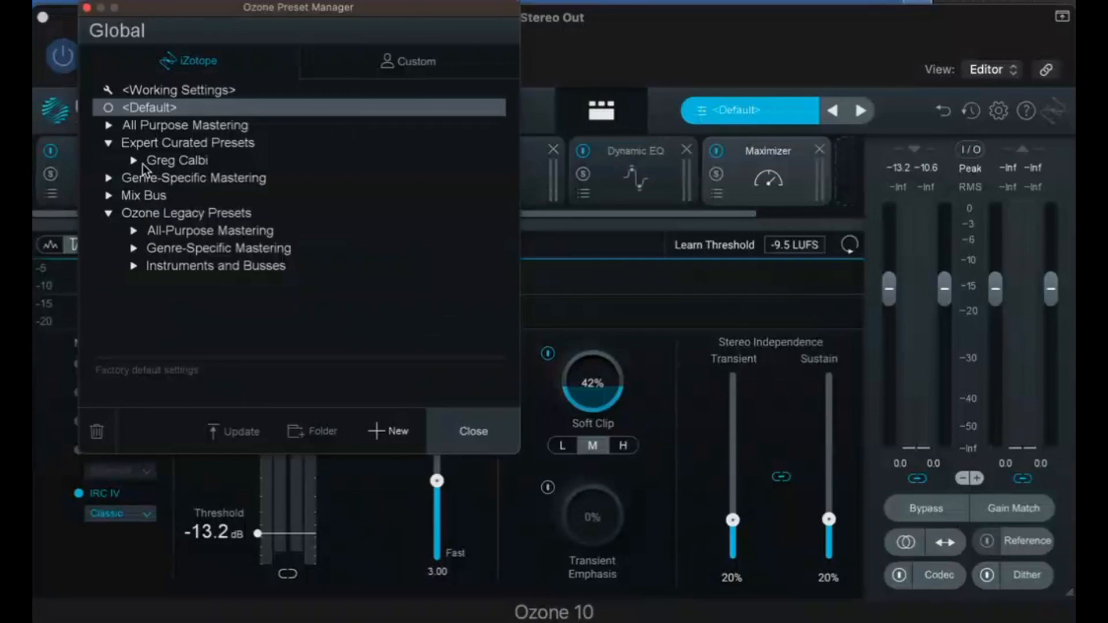
click(135, 161)
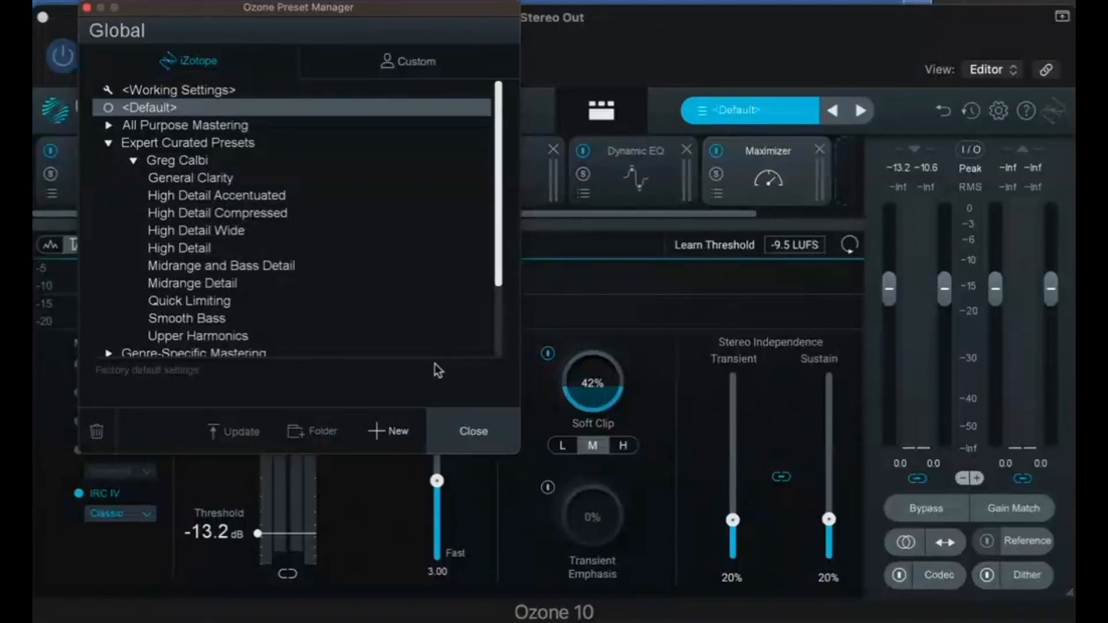
click(505, 436)
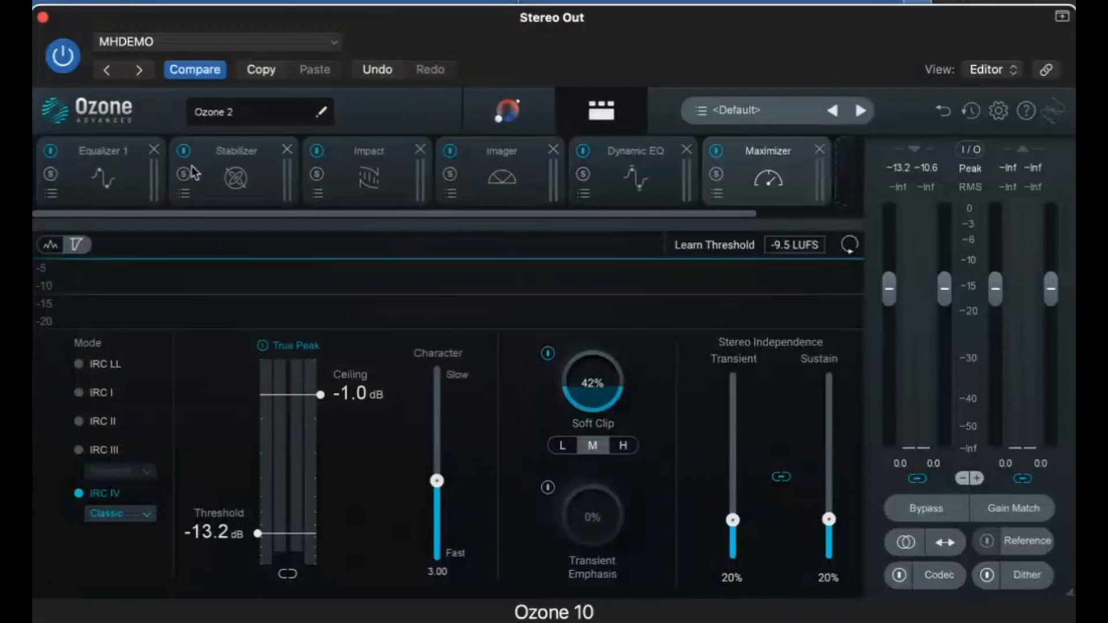
- Review the Equalizer, Stabilizer, Impact and Imager modules in the chain, finishing on the Imager
click(111, 168)
click(228, 165)
click(392, 176)
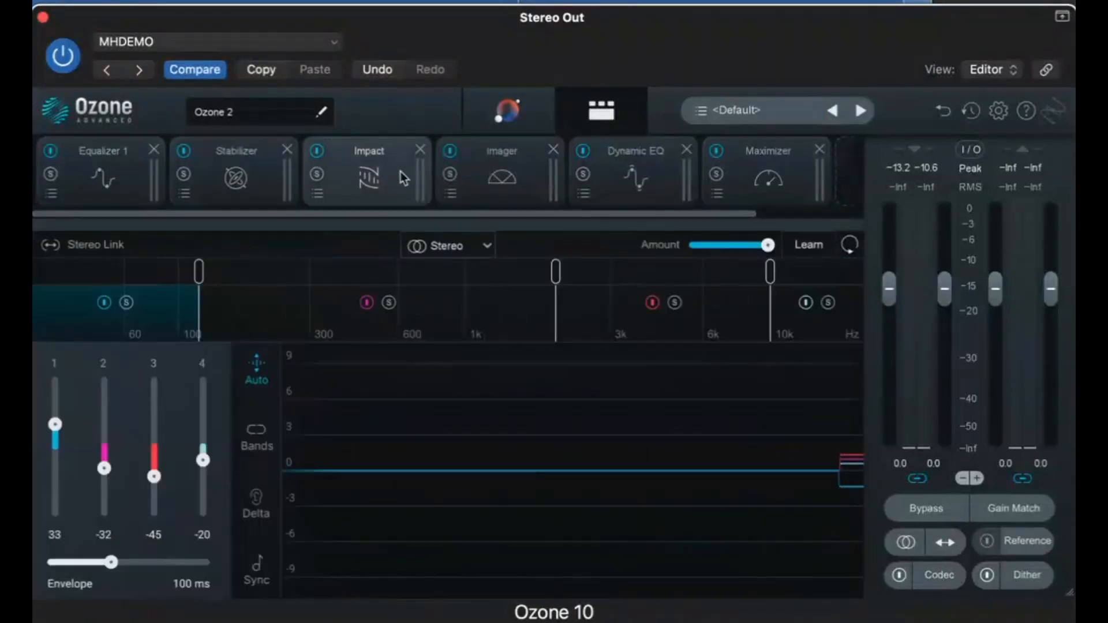
click(528, 176)
click(571, 180)
click(482, 178)
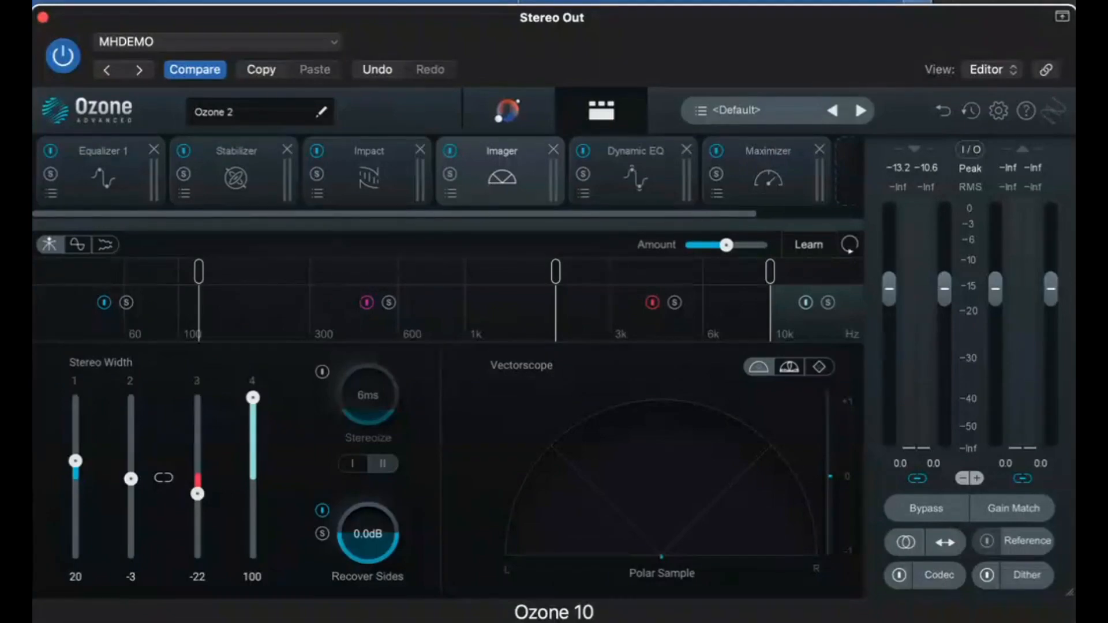
- Compare the Imager's three vectorscope displays during playback, return to Polar Sample, and stop playback
key(space)
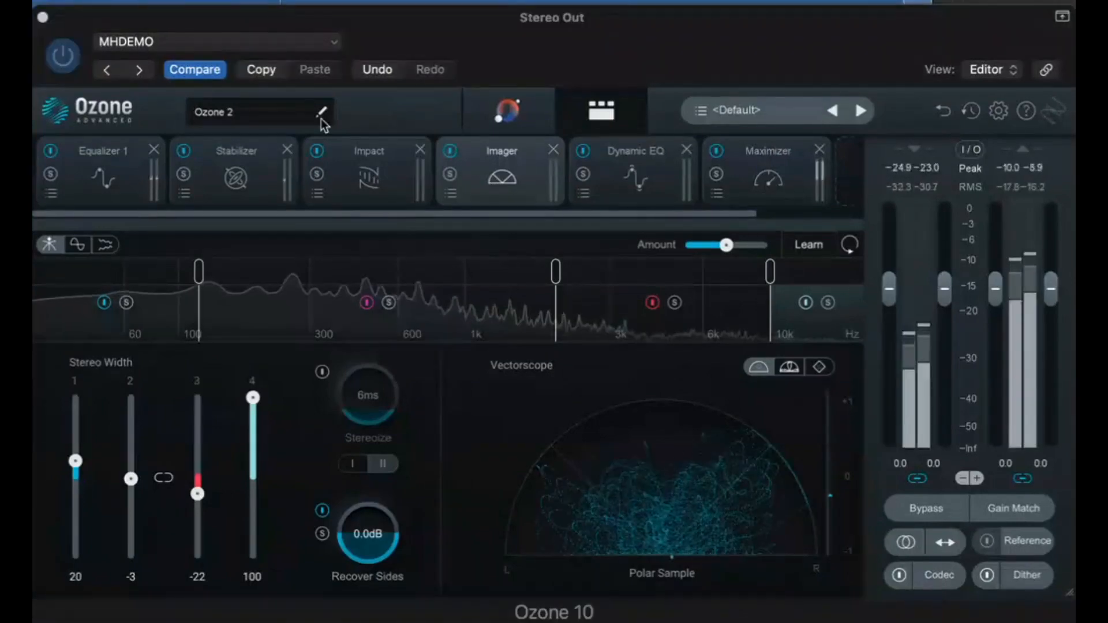
click(502, 162)
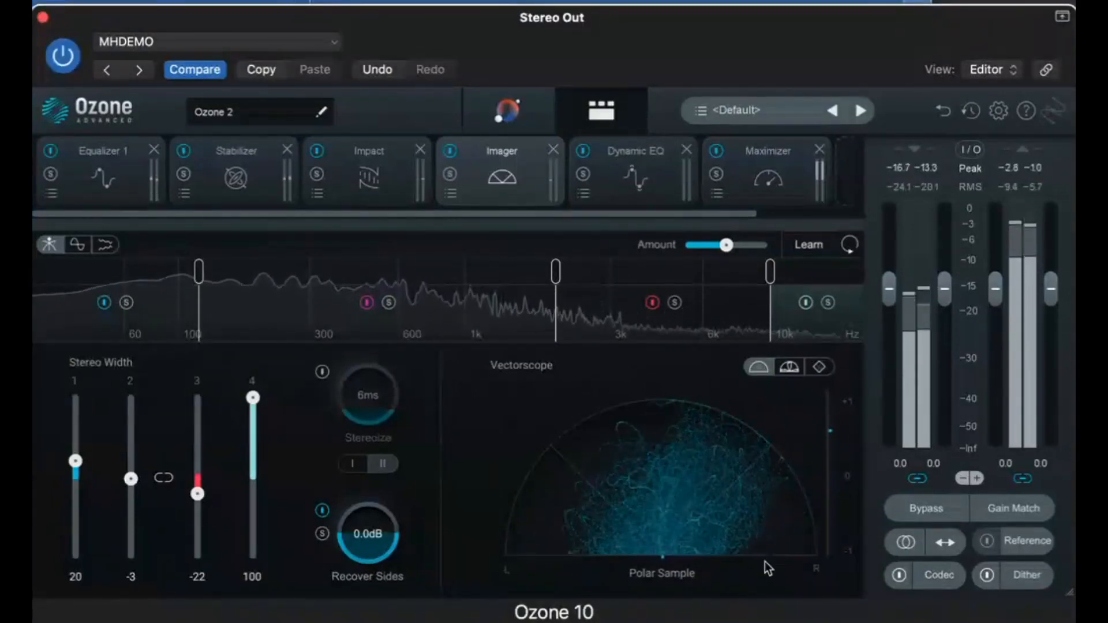
click(788, 367)
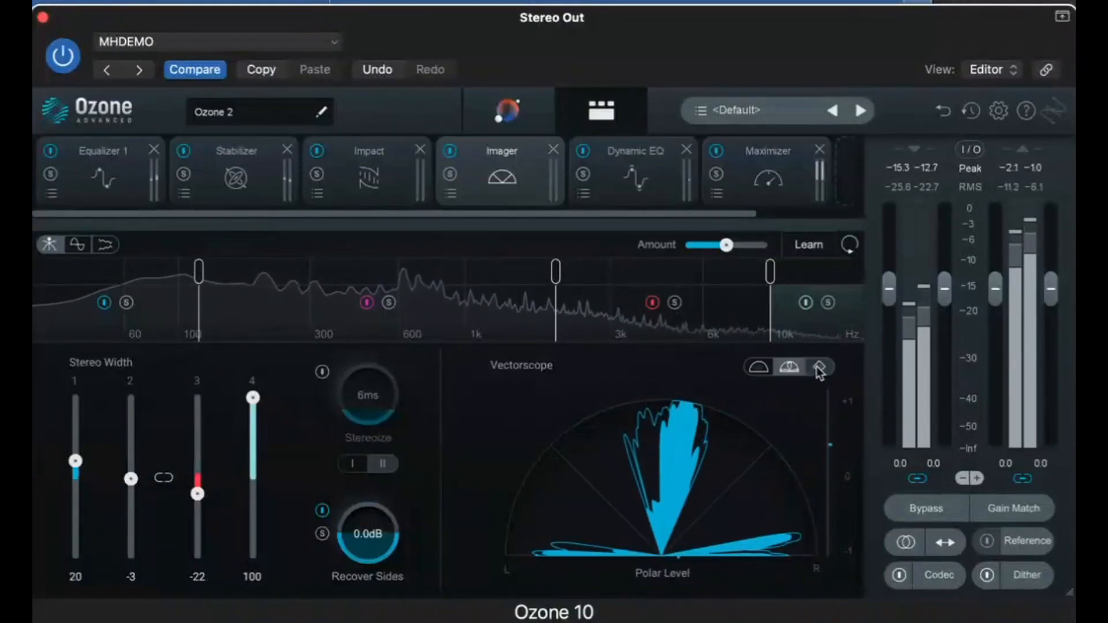
click(818, 367)
click(788, 367)
click(758, 367)
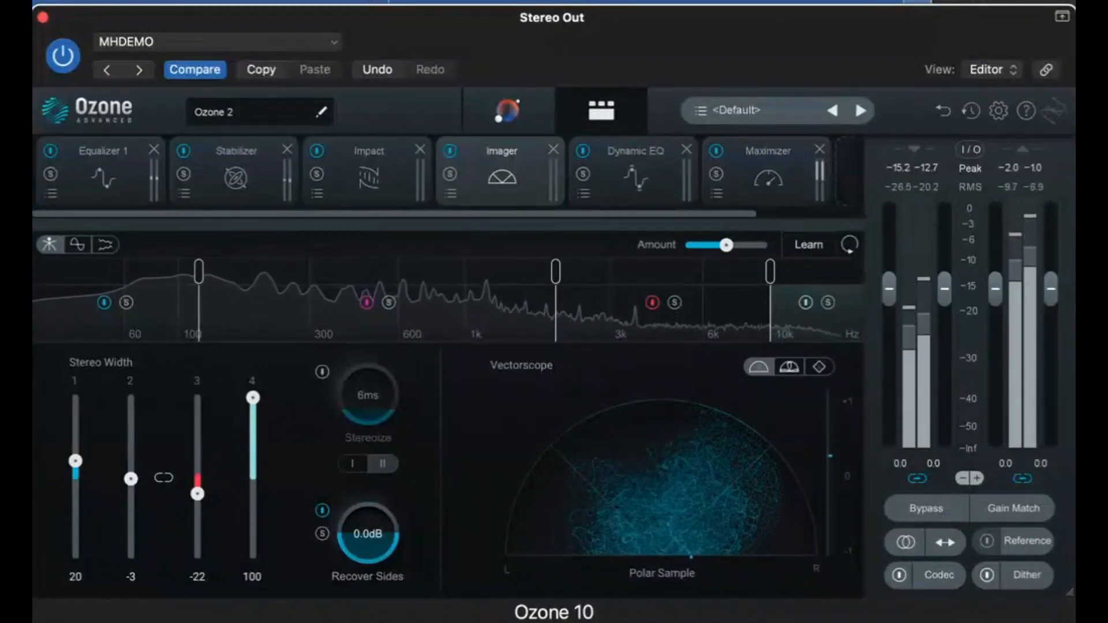
key(space)
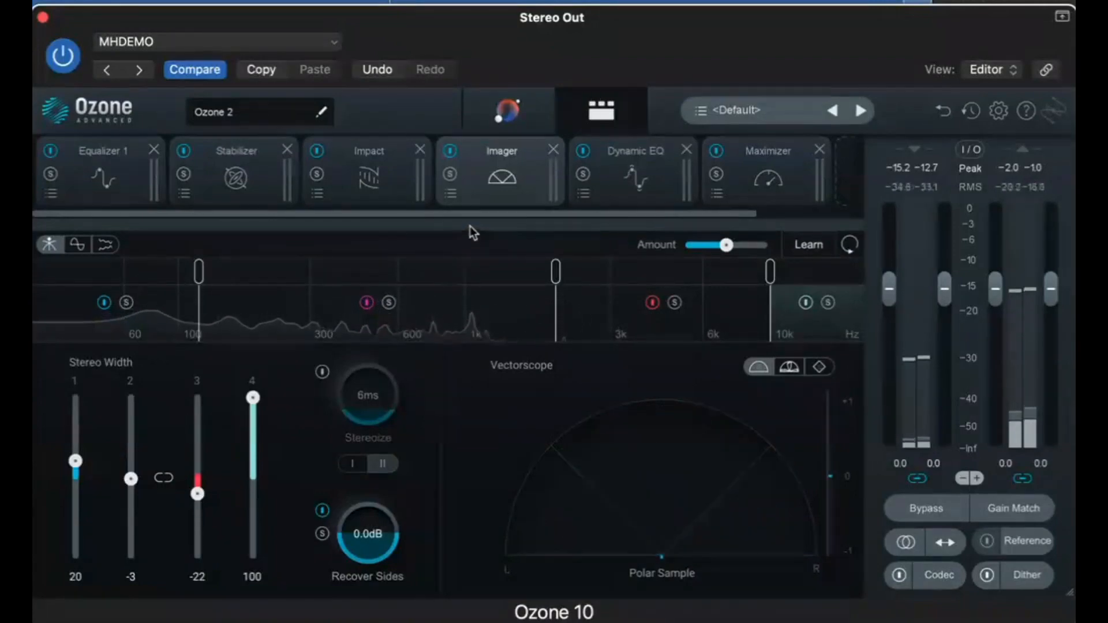